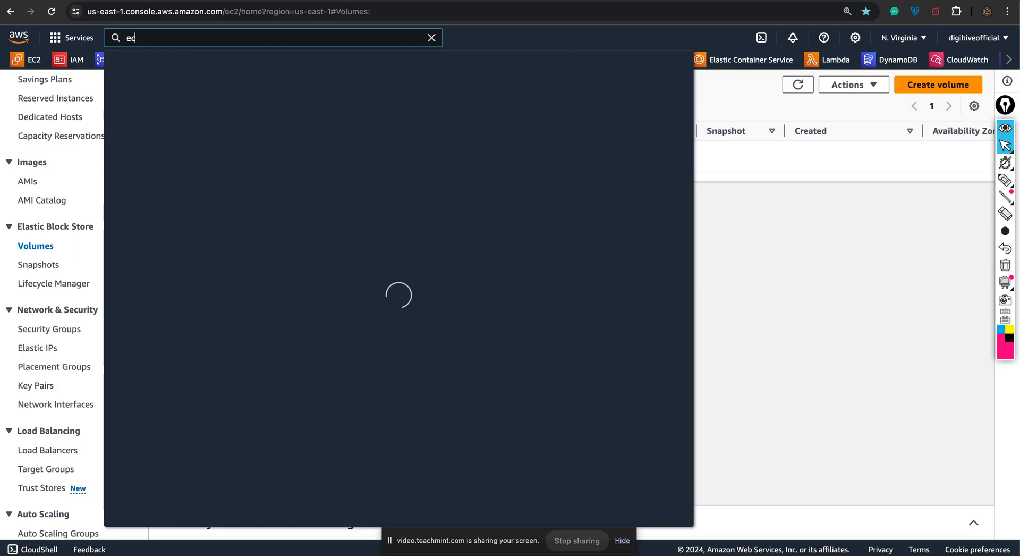
Step: Open the EC2 load balancers list and start creating a load balancer to reach the type selection
{"action": "left_click", "coordinate": [305, 134]}
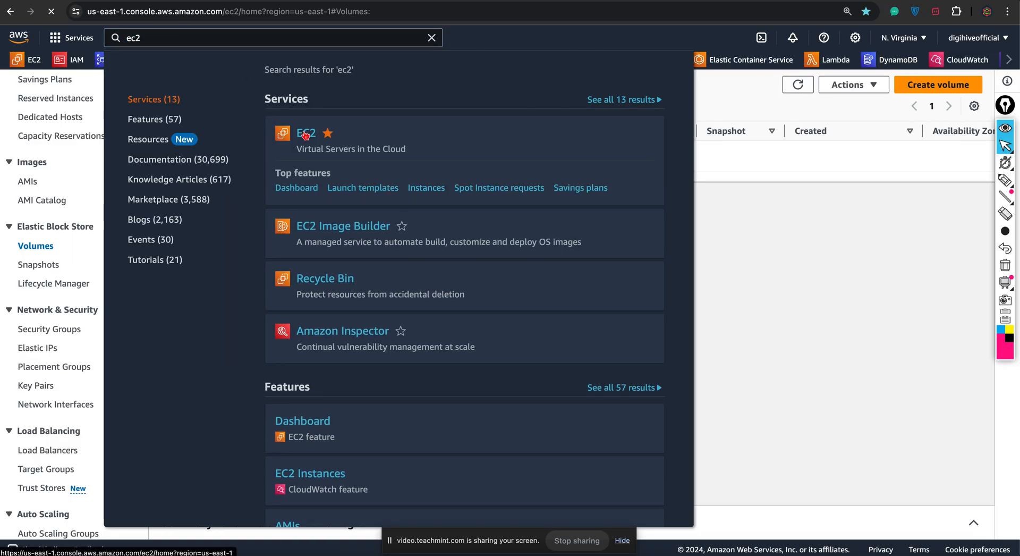
{"action": "scroll", "coordinate": [91, 331], "scroll_direction": "down", "scroll_amount": 2}
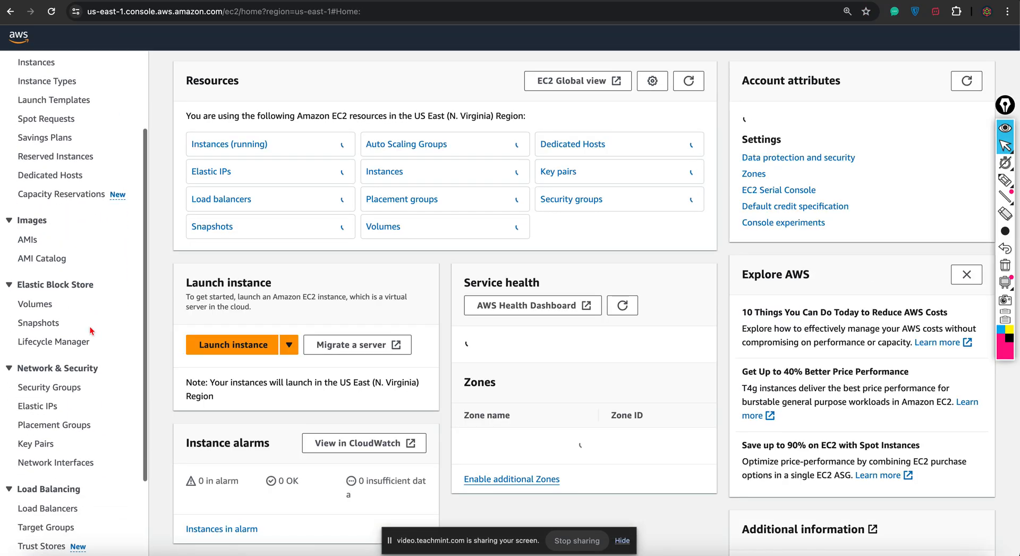
{"action": "scroll", "coordinate": [91, 331], "scroll_direction": "down", "scroll_amount": 1}
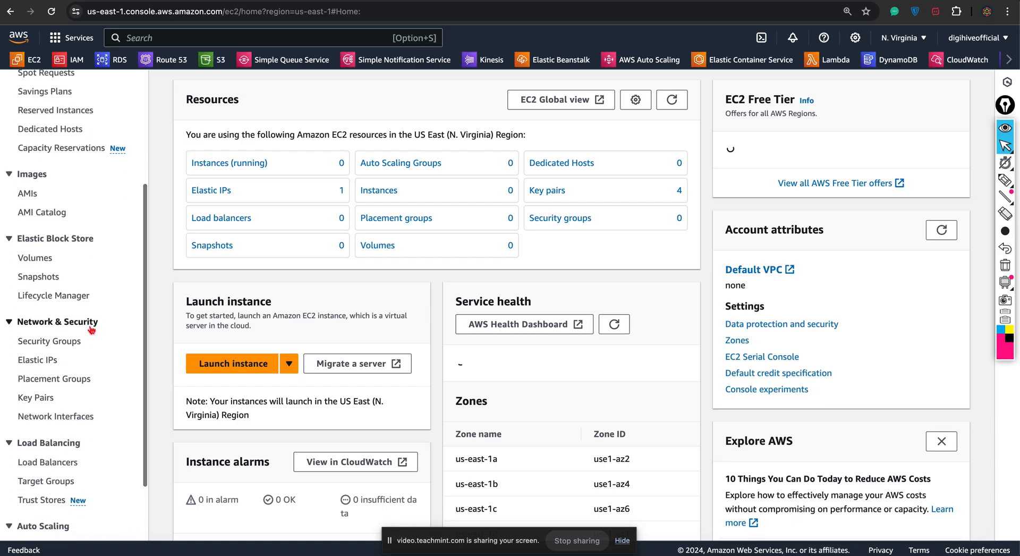
{"action": "scroll", "coordinate": [88, 345], "scroll_direction": "down", "scroll_amount": 2}
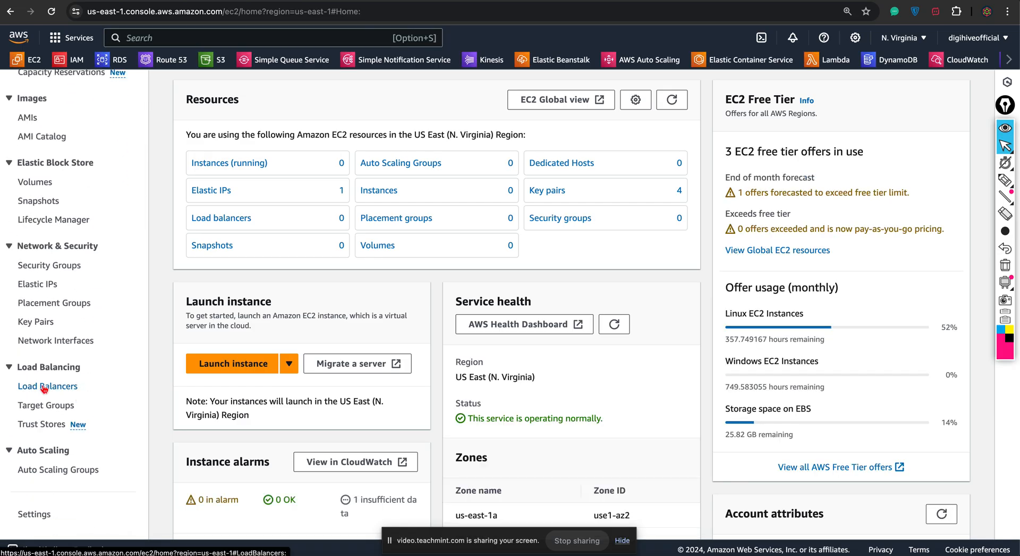
{"action": "left_click", "coordinate": [44, 388]}
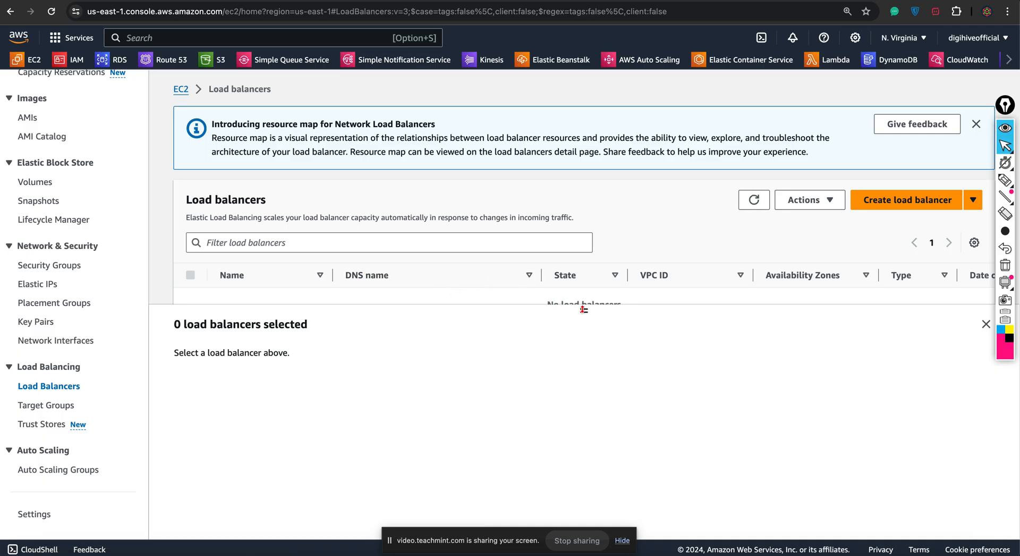
{"action": "left_click_drag", "start_coordinate": [584, 310], "coordinate": [584, 357]}
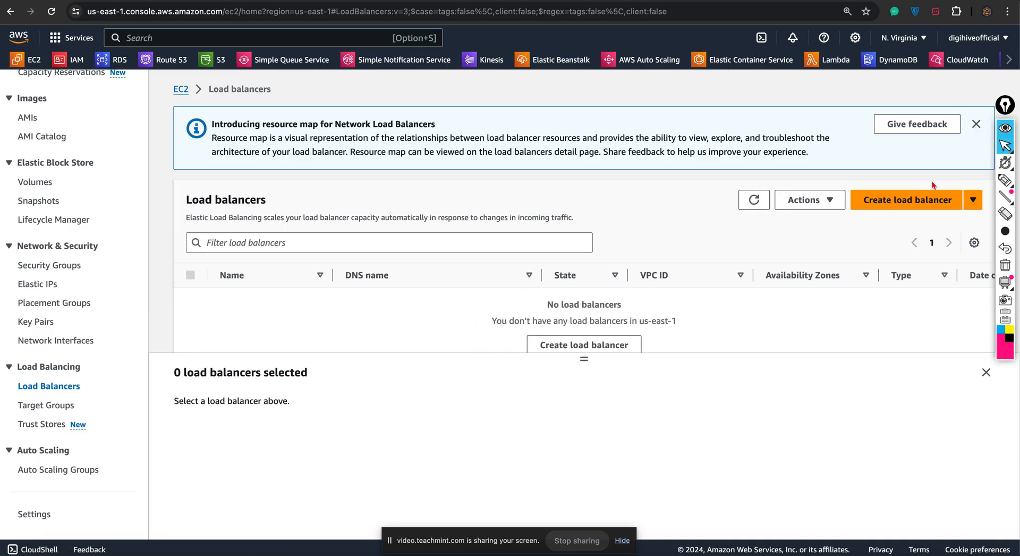
{"action": "left_click", "coordinate": [912, 203]}
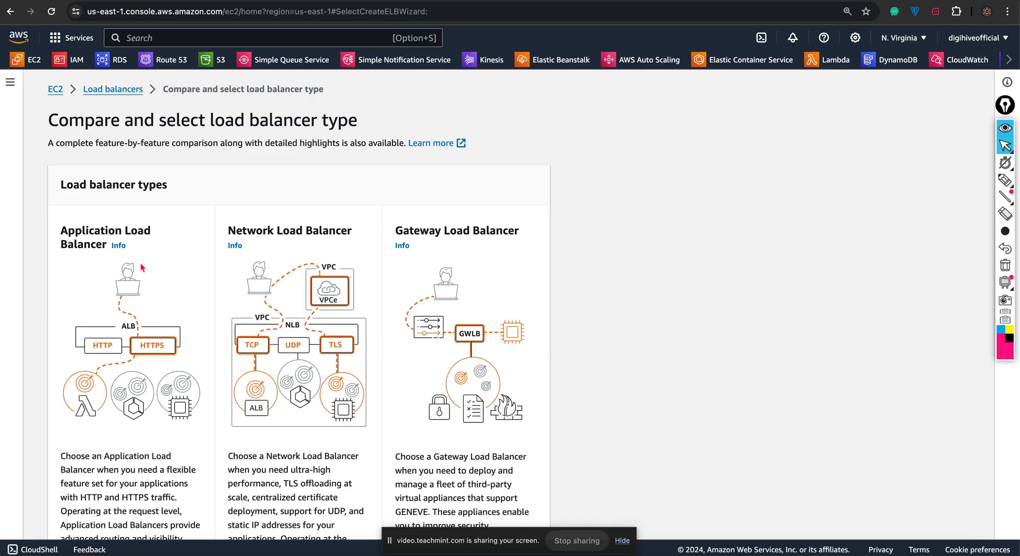
Step: Compare the Application, Network and Gateway Load Balancer types, and expand the previous-generation Classic Load Balancer to examine it
{"action": "scroll", "coordinate": [140, 263], "scroll_direction": "down", "scroll_amount": 2}
{"action": "scroll", "coordinate": [140, 260], "scroll_direction": "up", "scroll_amount": 2}
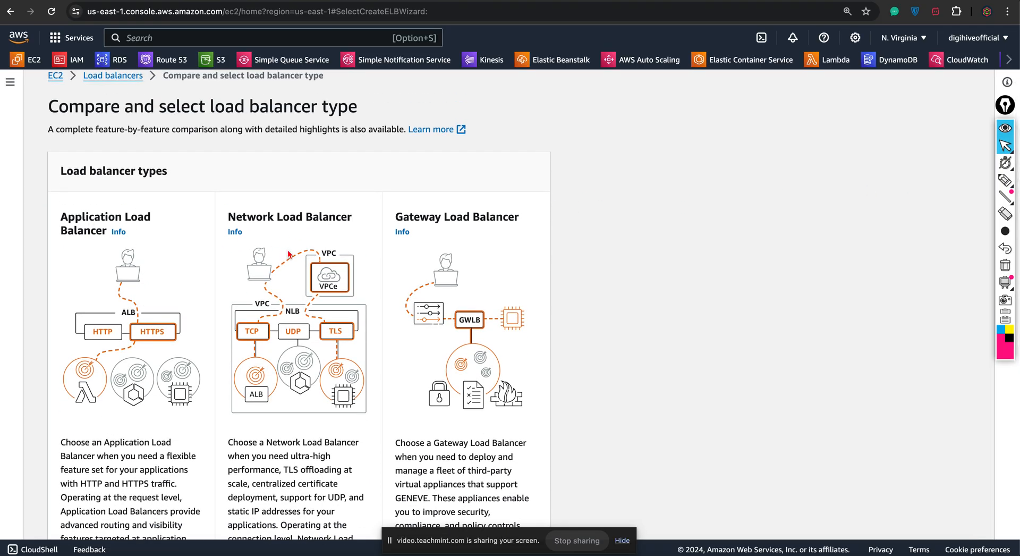
{"action": "scroll", "coordinate": [417, 258], "scroll_direction": "down", "scroll_amount": 1}
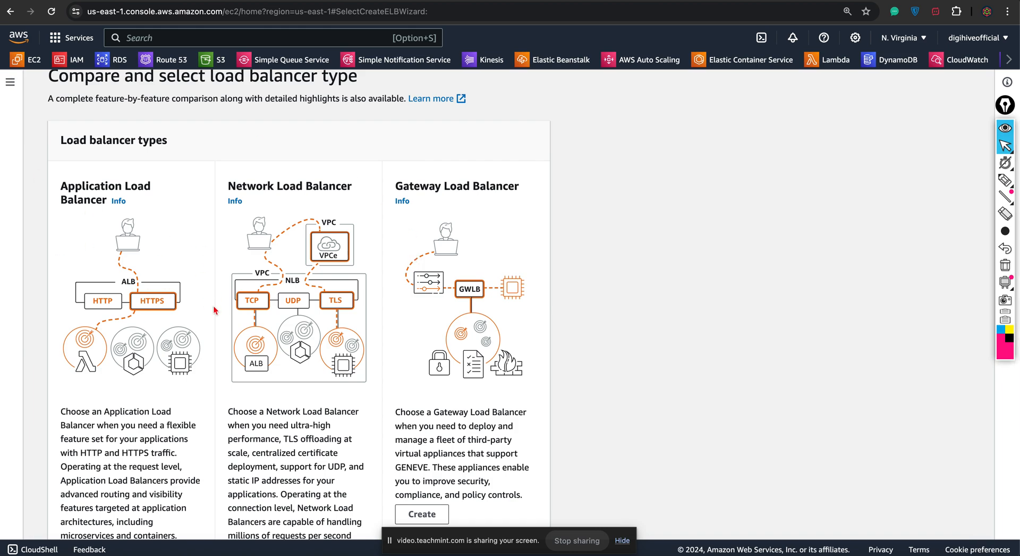
{"action": "scroll", "coordinate": [214, 309], "scroll_direction": "down", "scroll_amount": 5}
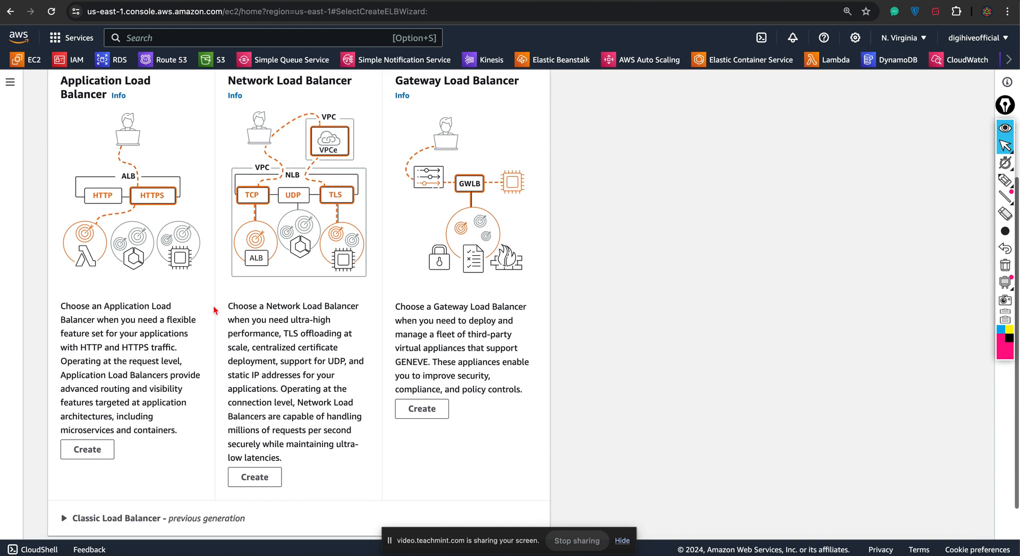
{"action": "left_click", "coordinate": [62, 479]}
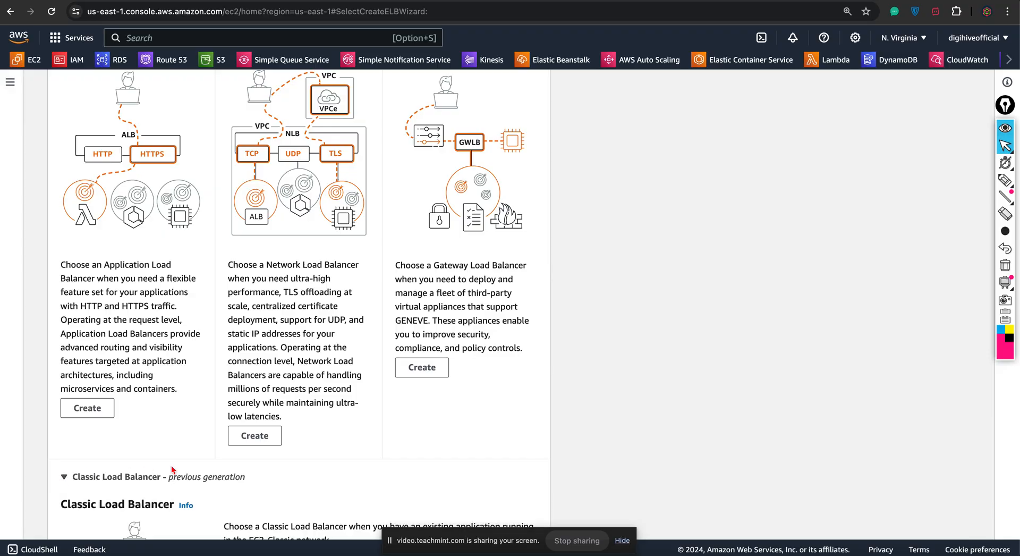
{"action": "scroll", "coordinate": [173, 470], "scroll_direction": "down", "scroll_amount": 4}
{"action": "scroll", "coordinate": [157, 440], "scroll_direction": "down", "scroll_amount": 2}
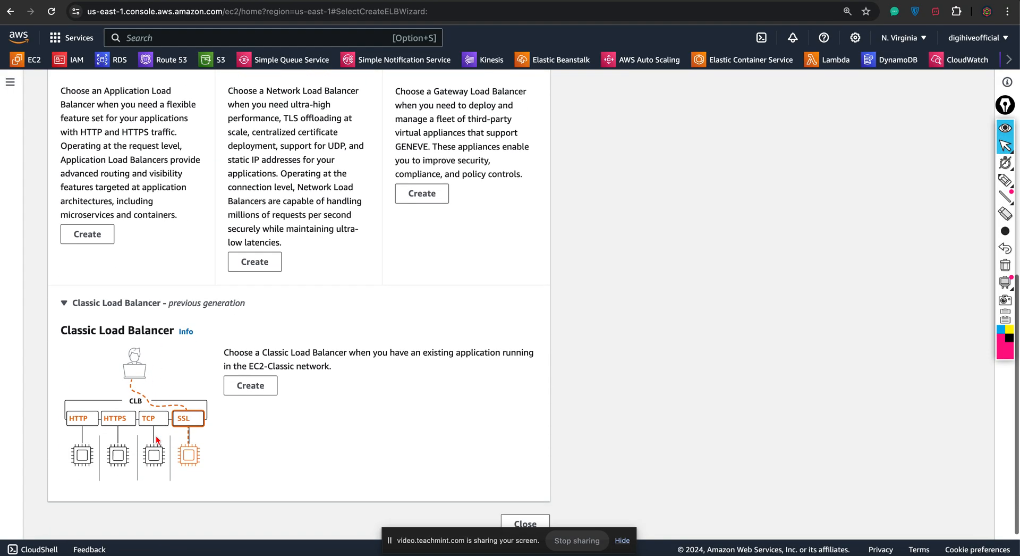
{"action": "scroll", "coordinate": [170, 378], "scroll_direction": "up", "scroll_amount": 3}
{"action": "scroll", "coordinate": [170, 375], "scroll_direction": "up", "scroll_amount": 6}
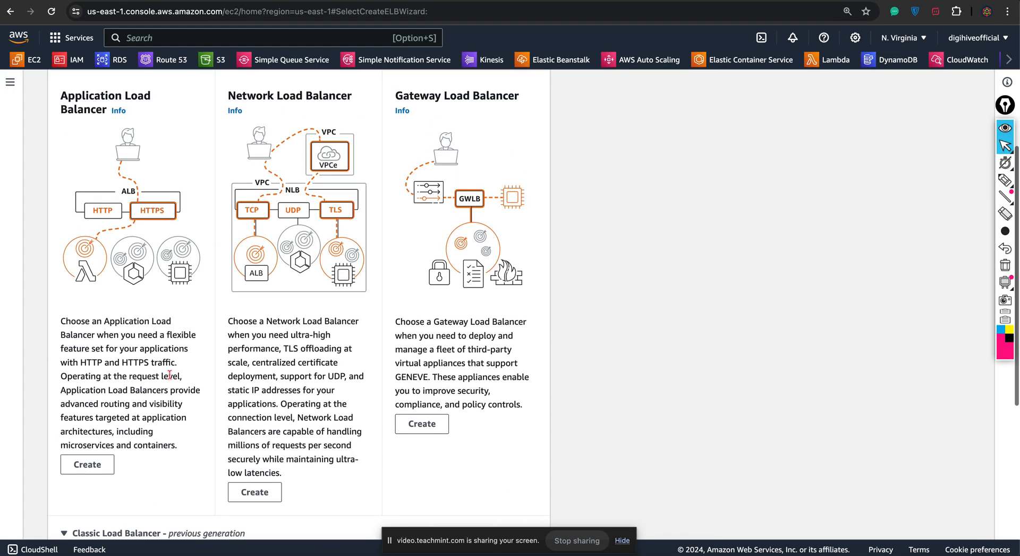
{"action": "scroll", "coordinate": [155, 232], "scroll_direction": "down", "scroll_amount": 2}
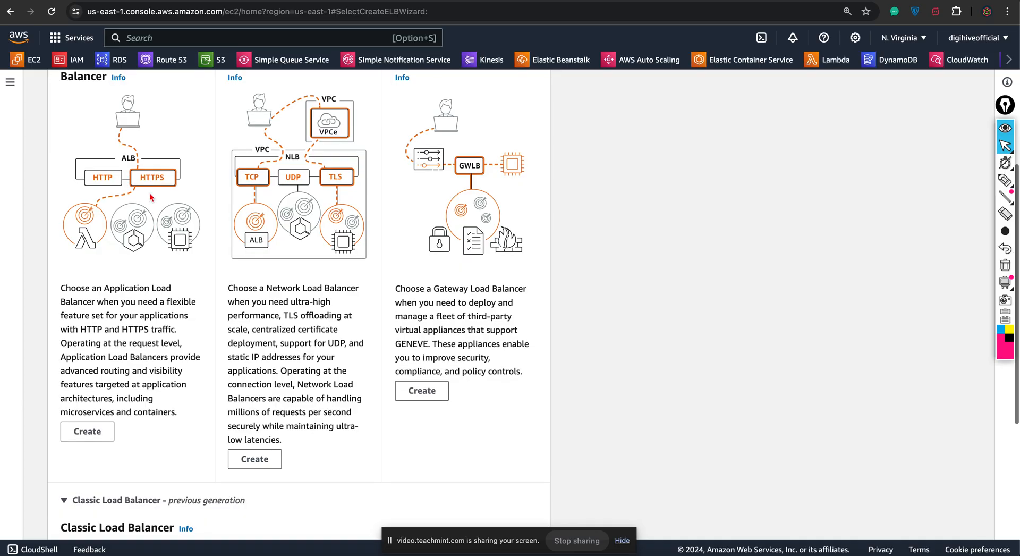
{"action": "scroll", "coordinate": [149, 197], "scroll_direction": "up", "scroll_amount": 2}
{"action": "scroll", "coordinate": [124, 256], "scroll_direction": "down", "scroll_amount": 2}
{"action": "scroll", "coordinate": [124, 256], "scroll_direction": "down", "scroll_amount": 1}
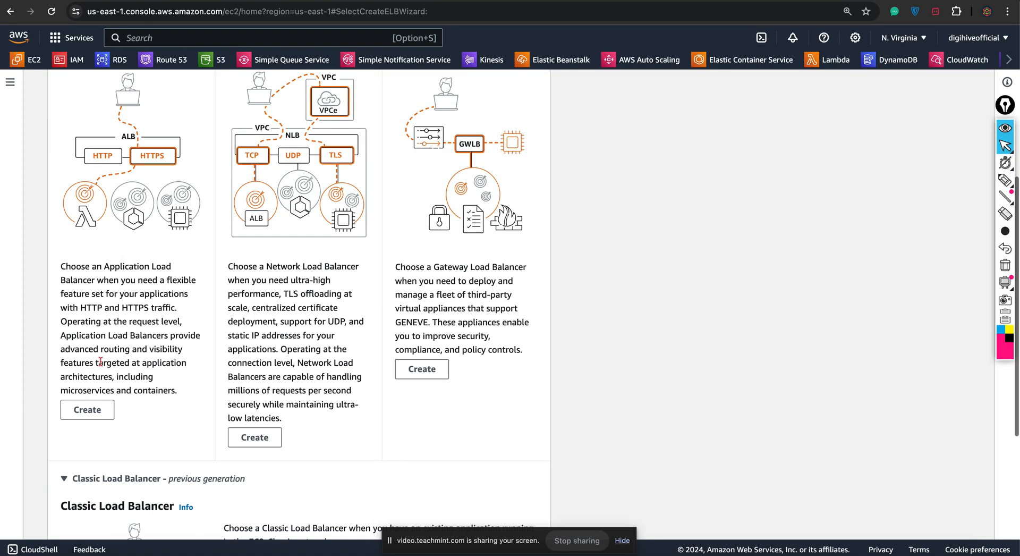
Step: Open the Application Load Balancer creation form and review its network mapping, security group and listener settings
{"action": "left_click", "coordinate": [88, 410]}
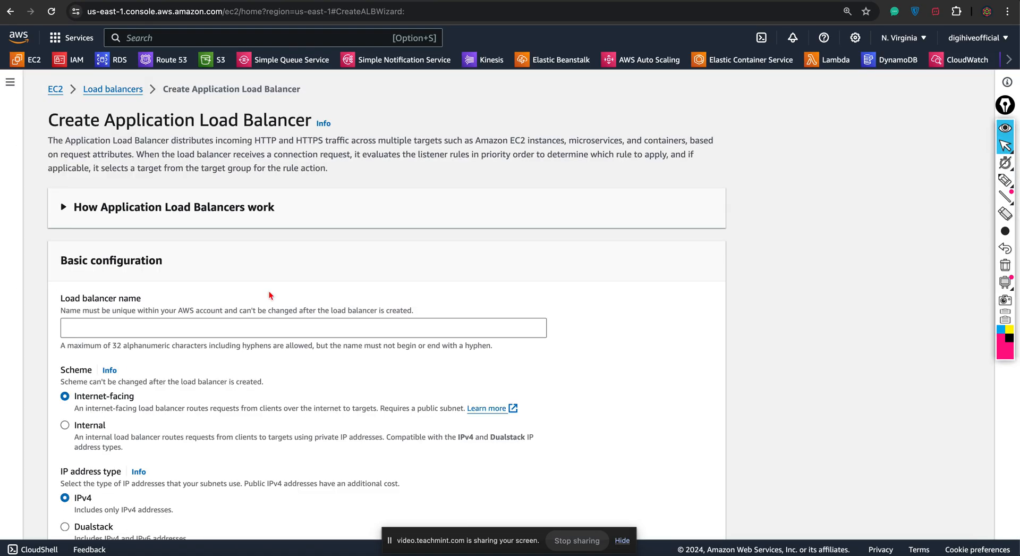
{"action": "scroll", "coordinate": [157, 331], "scroll_direction": "down", "scroll_amount": 4}
{"action": "scroll", "coordinate": [157, 331], "scroll_direction": "down", "scroll_amount": 12}
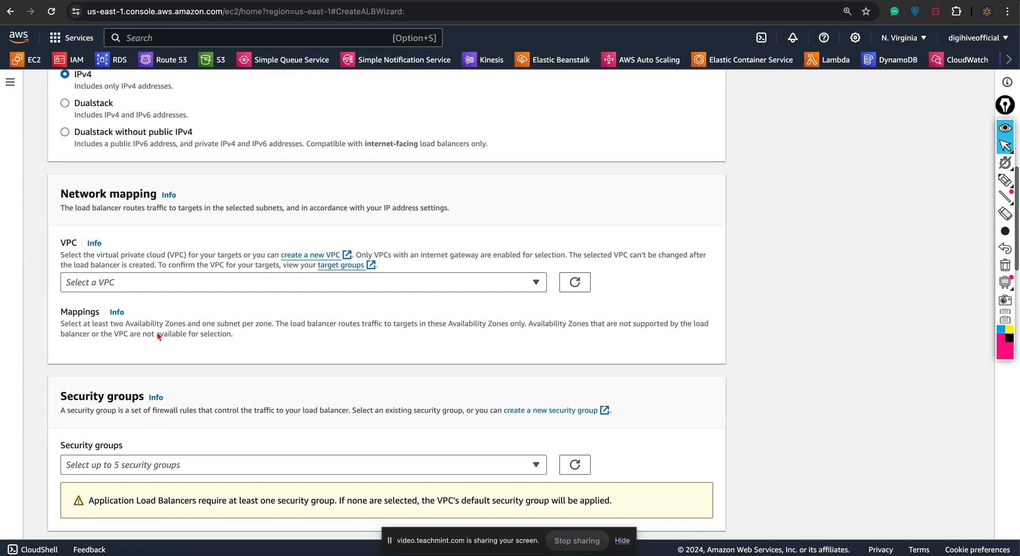
{"action": "scroll", "coordinate": [158, 336], "scroll_direction": "down", "scroll_amount": 8}
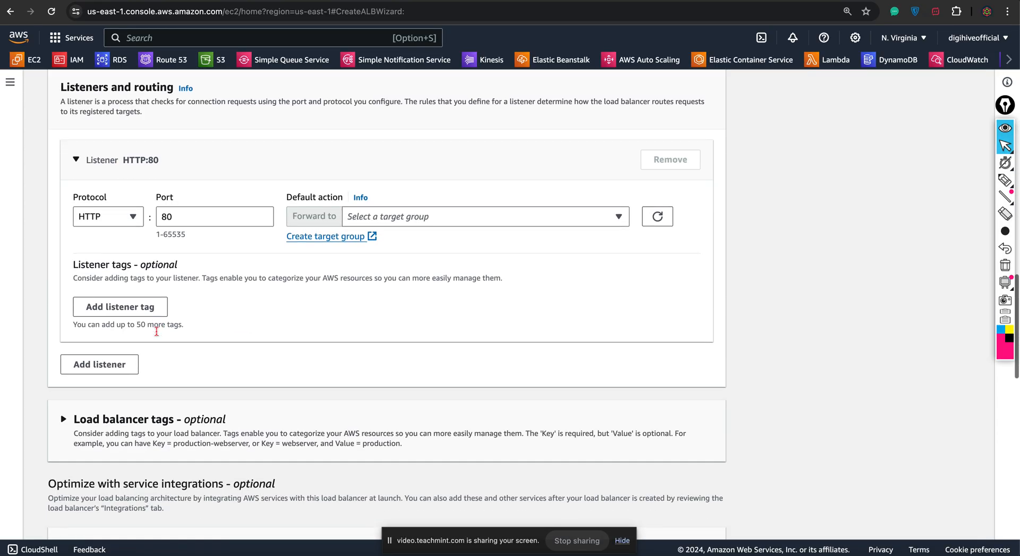
{"action": "scroll", "coordinate": [156, 331], "scroll_direction": "up", "scroll_amount": 7}
{"action": "scroll", "coordinate": [157, 331], "scroll_direction": "up", "scroll_amount": 15}
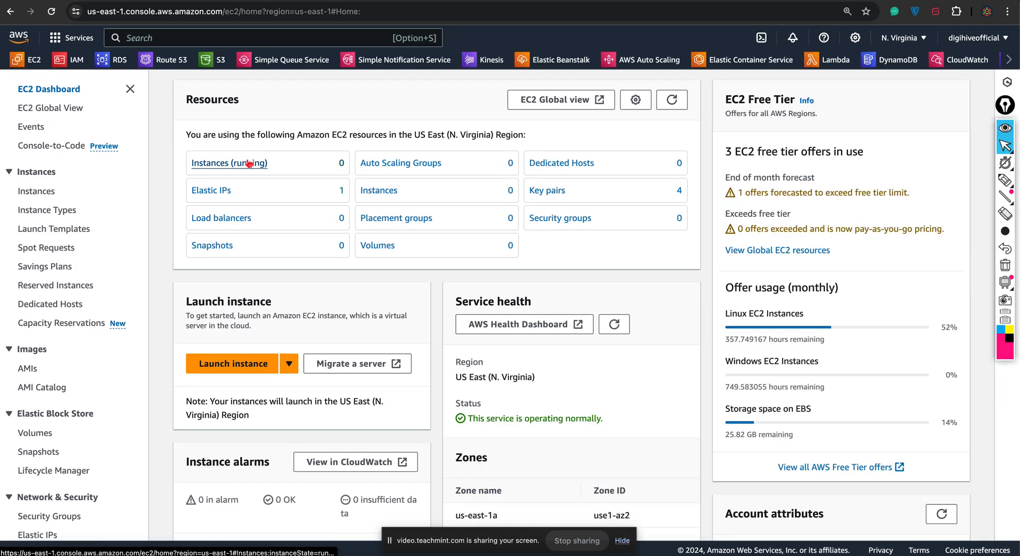
Step: Start launching a new EC2 instance from the instances list and name it Server 1
{"action": "left_click", "coordinate": [246, 165]}
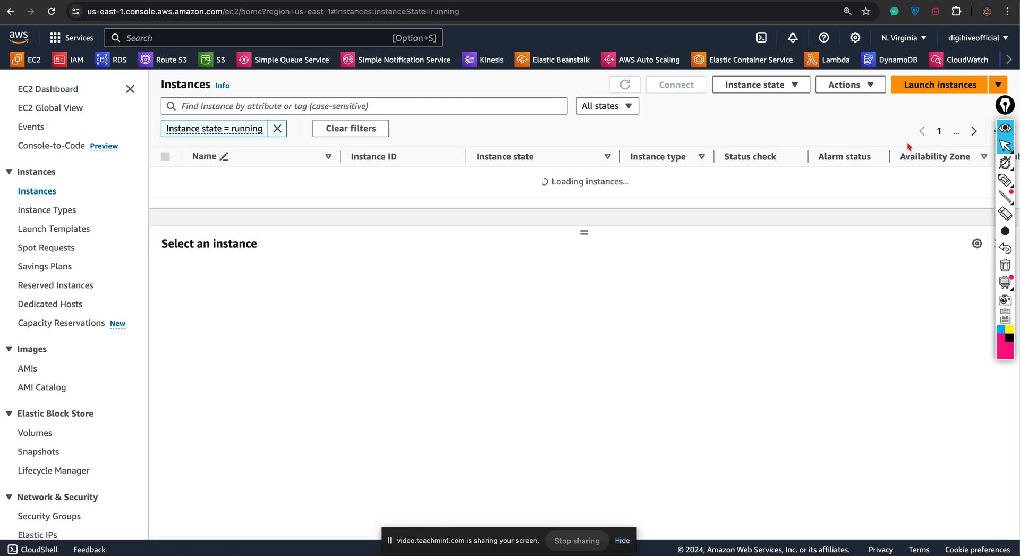
{"action": "left_click", "coordinate": [941, 88]}
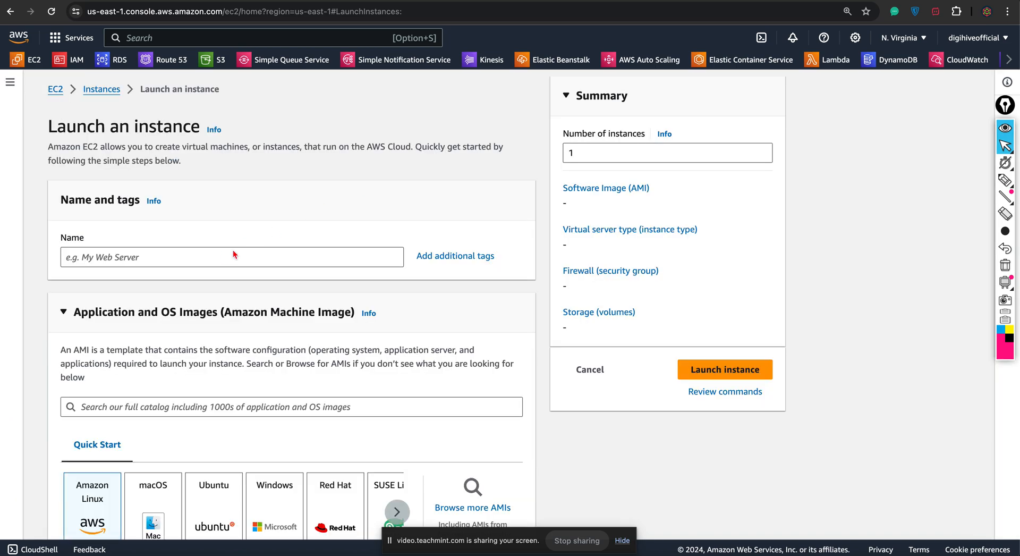
{"action": "left_click", "coordinate": [233, 254]}
{"action": "type", "text": "Server1"}
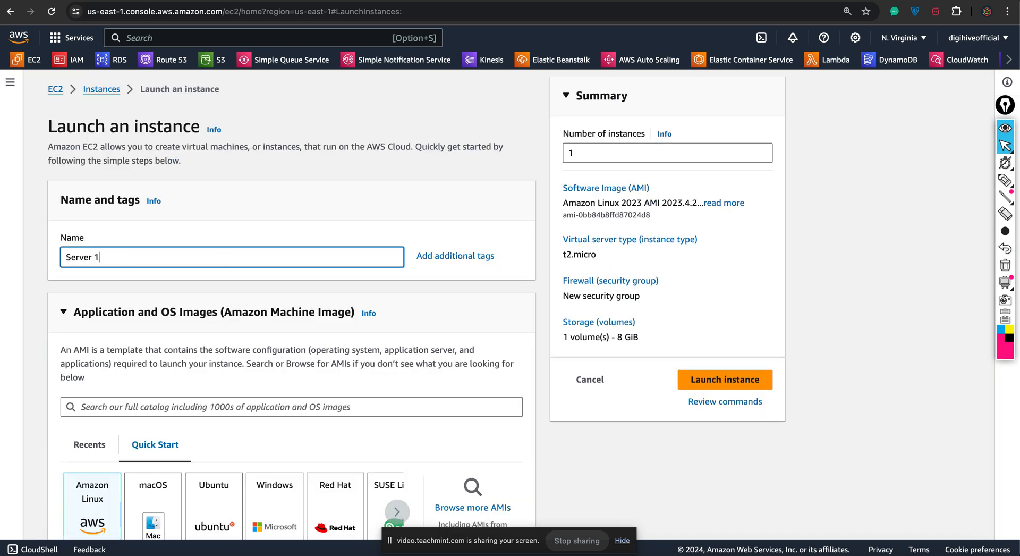
Step: Set the instance's key pair option to proceed without a key pair
{"action": "scroll", "coordinate": [217, 346], "scroll_direction": "down", "scroll_amount": 15}
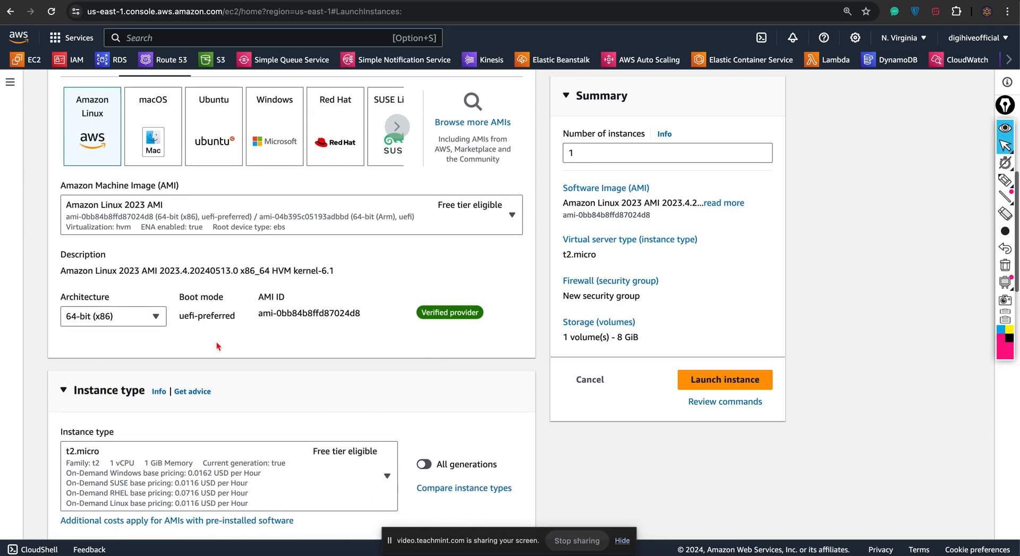
{"action": "scroll", "coordinate": [216, 341], "scroll_direction": "down", "scroll_amount": 1}
{"action": "left_click", "coordinate": [286, 274]}
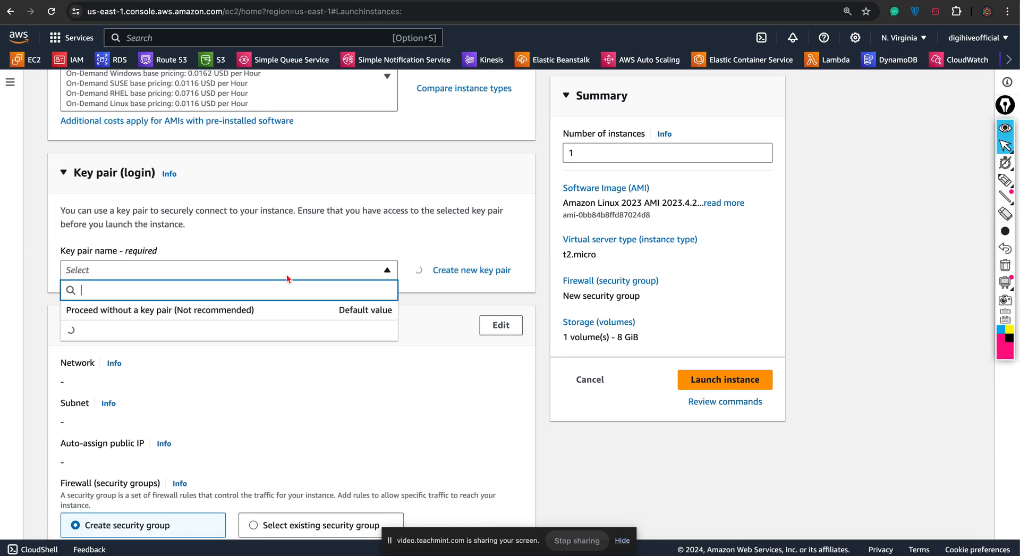
{"action": "left_click", "coordinate": [153, 313]}
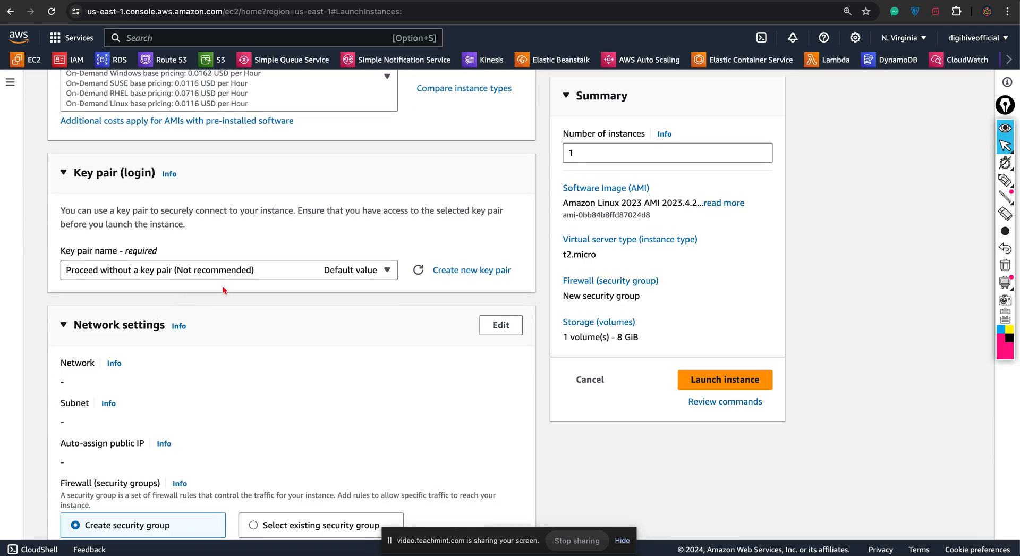
Step: Allow HTTPS and HTTP traffic from the internet in the instance's new security group
{"action": "scroll", "coordinate": [200, 340], "scroll_direction": "down", "scroll_amount": 2}
{"action": "scroll", "coordinate": [205, 359], "scroll_direction": "down", "scroll_amount": 5}
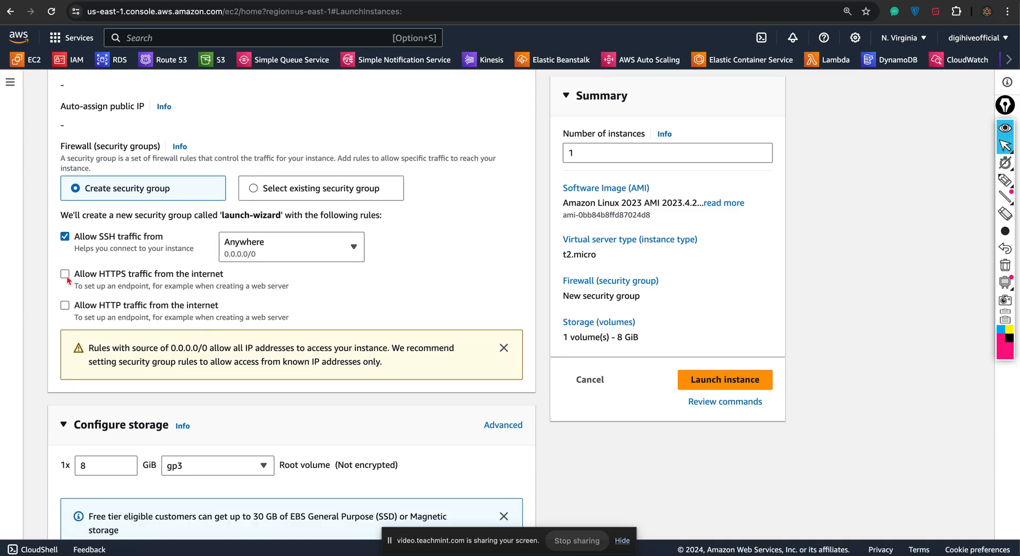
{"action": "left_click", "coordinate": [65, 275]}
{"action": "left_click", "coordinate": [65, 306]}
Step: Fill the user data under the advanced details with the bash script that installs, starts and enables httpd and writes index.html
{"action": "scroll", "coordinate": [292, 290], "scroll_direction": "down", "scroll_amount": 5}
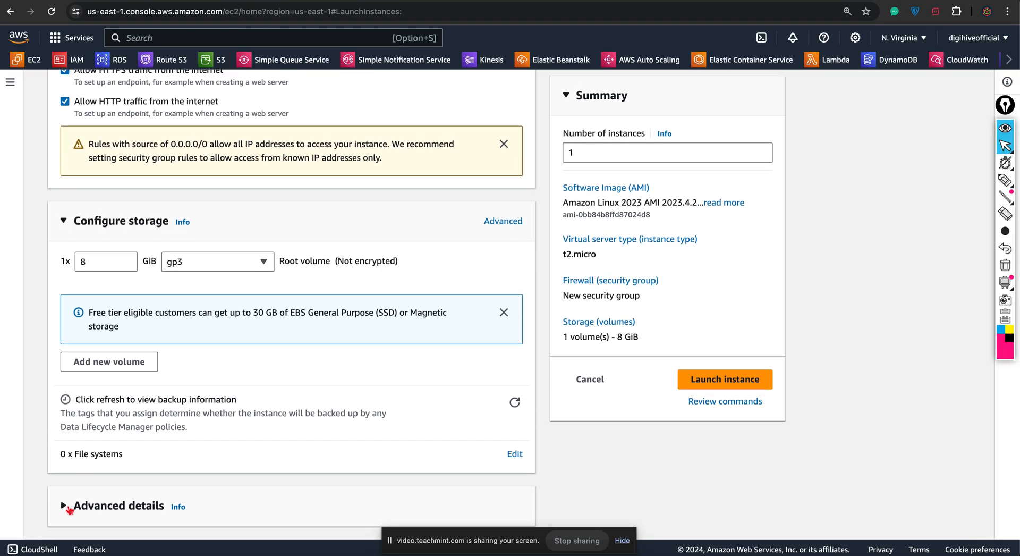
{"action": "left_click", "coordinate": [69, 506]}
{"action": "scroll", "coordinate": [250, 373], "scroll_direction": "down", "scroll_amount": 20}
{"action": "left_click", "coordinate": [262, 351]}
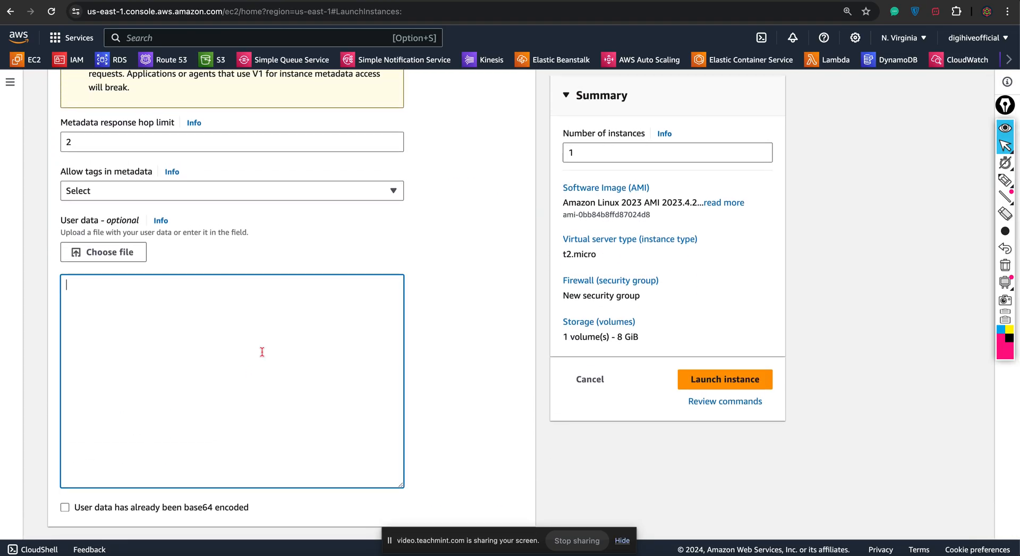
{"action": "type", "text": "#!/bin/bash #Use this for your user data (script from top to bottom) #install httpd (Linux 2 version) yum update -y yum install -y httpd systemctl start httpd systemctl enable httpd echo \"<h1>Hello my name is Web Server 2 from Network Rhinos and this is $(hostname -f)</h1>\" > /var/www/html/index.html"}
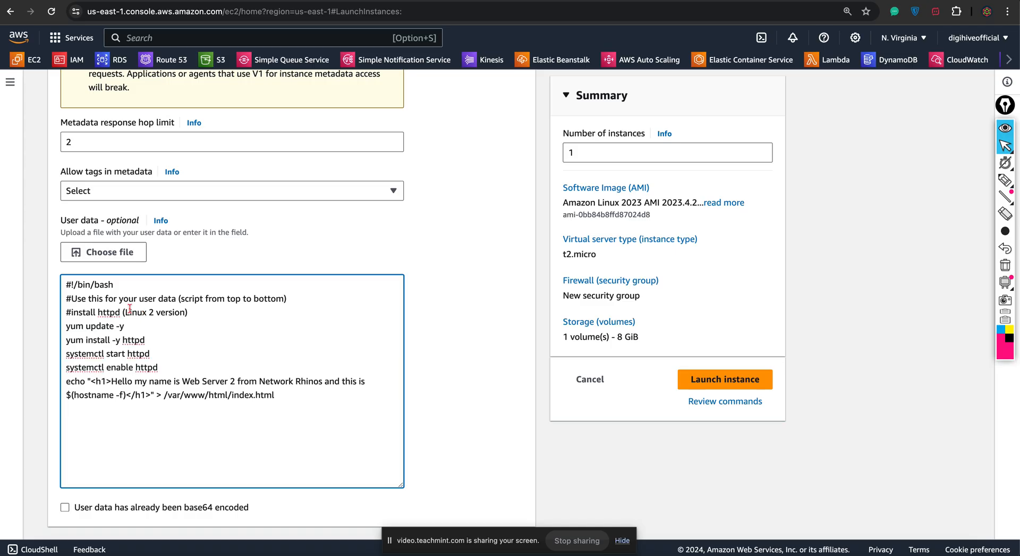
Step: Change the greeting in the user data script to Web Server 1 and try to launch the instance
{"action": "left_click", "coordinate": [235, 381]}
{"action": "key", "text": "BackSpace"}
{"action": "type", "text": "1"}
{"action": "left_click", "coordinate": [724, 379]}
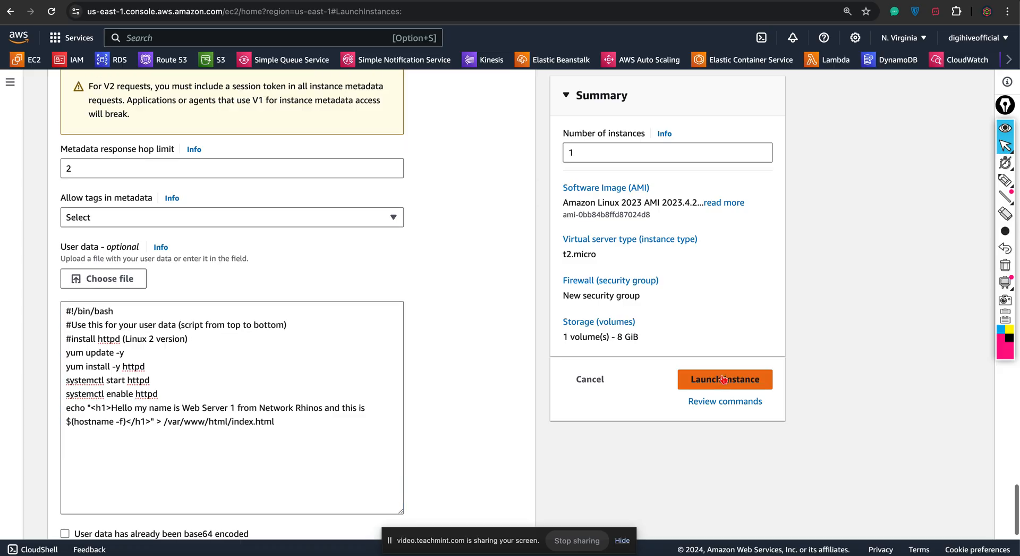
Step: Create a new default VPC from the instance's network settings and view its resource map
{"action": "scroll", "coordinate": [234, 230], "scroll_direction": "up", "scroll_amount": 2}
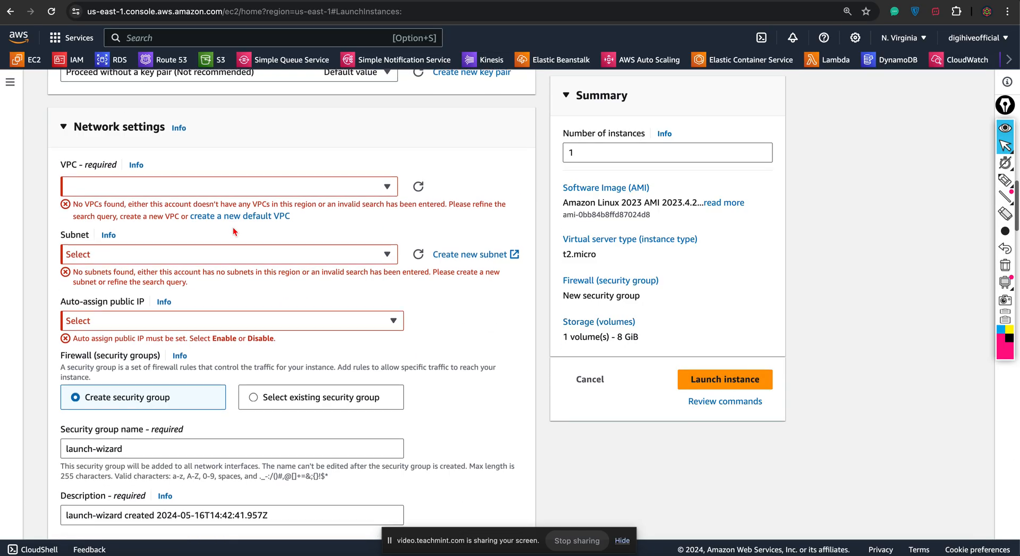
{"action": "scroll", "coordinate": [234, 231], "scroll_direction": "up", "scroll_amount": 1}
{"action": "left_click", "coordinate": [387, 240]}
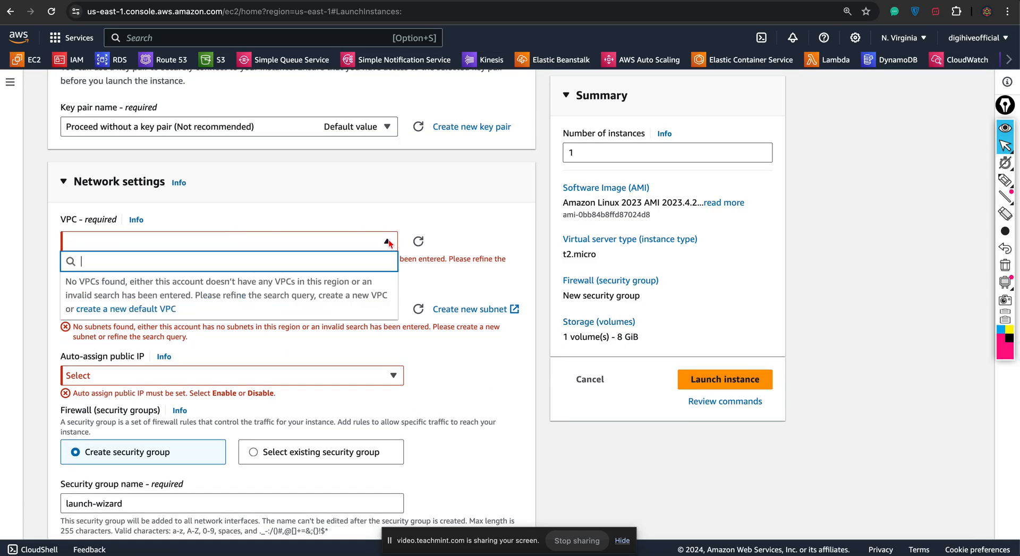
{"action": "left_click", "coordinate": [149, 310]}
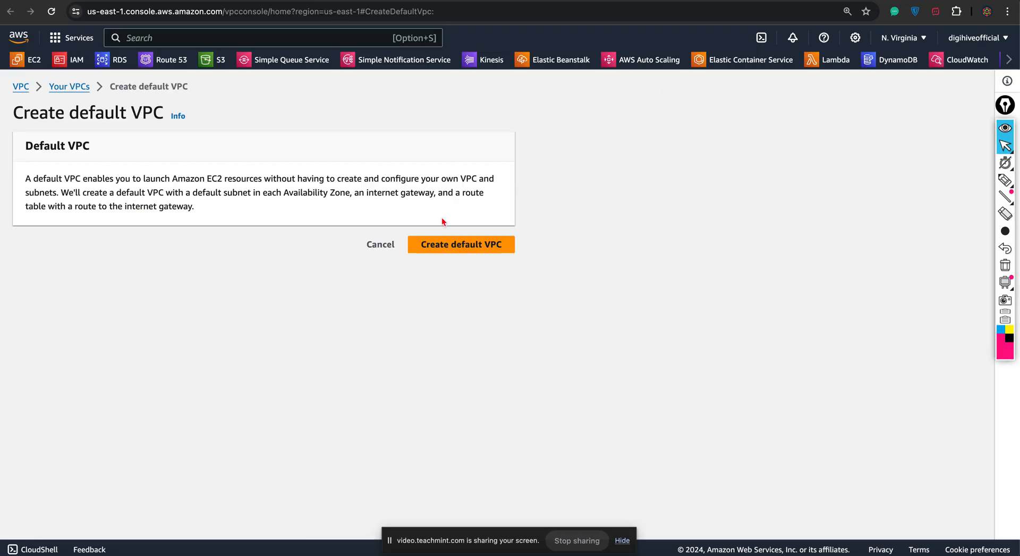
{"action": "left_click", "coordinate": [451, 245]}
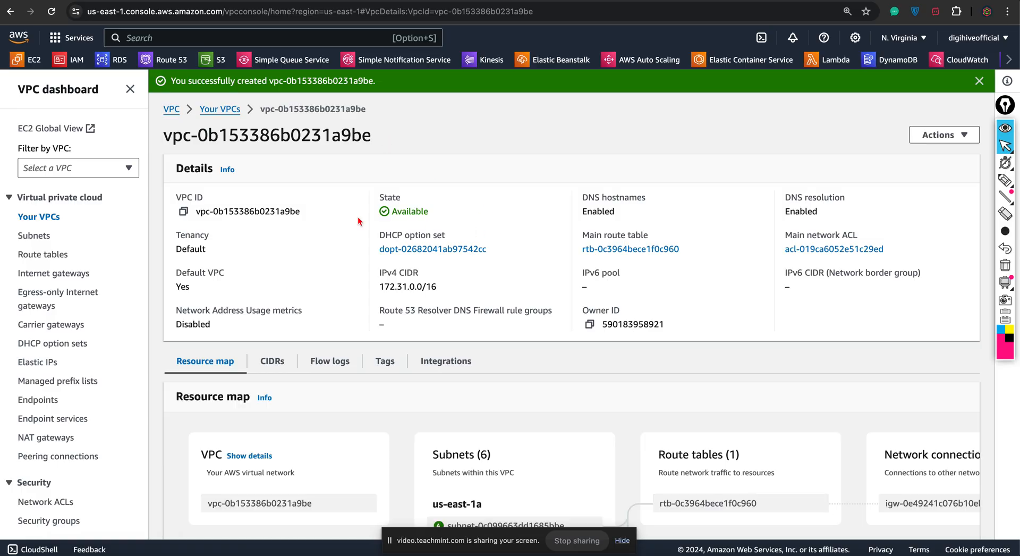
{"action": "scroll", "coordinate": [455, 269], "scroll_direction": "down", "scroll_amount": 3}
{"action": "scroll", "coordinate": [491, 325], "scroll_direction": "down", "scroll_amount": 1}
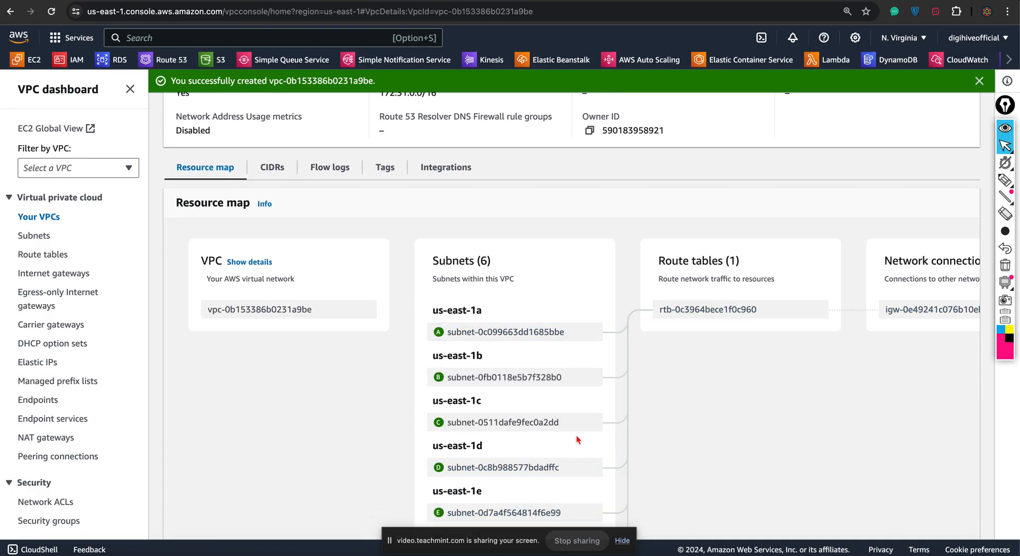
Step: Examine the new default VPC's resource map and details, paying attention to its IPv4 CIDR
{"action": "scroll", "coordinate": [577, 438], "scroll_direction": "down", "scroll_amount": 1}
{"action": "scroll", "coordinate": [580, 447], "scroll_direction": "up", "scroll_amount": 5}
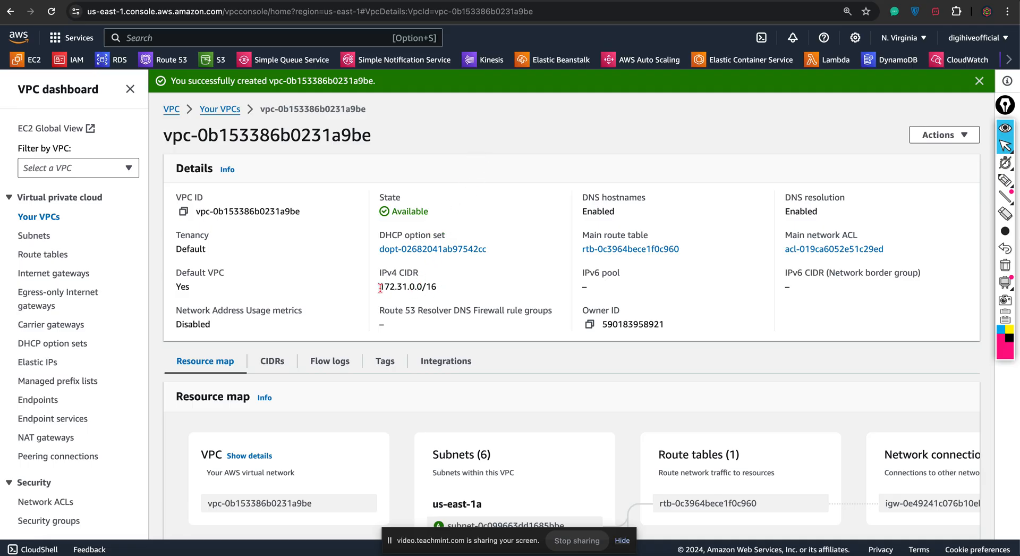
{"action": "left_click_drag", "start_coordinate": [381, 287], "coordinate": [438, 288]}
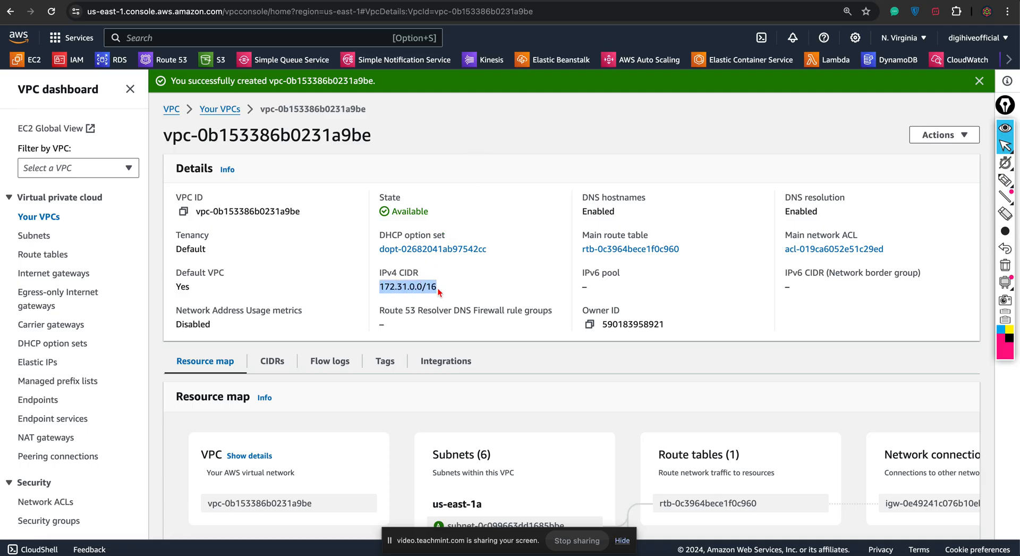
{"action": "left_click", "coordinate": [502, 144]}
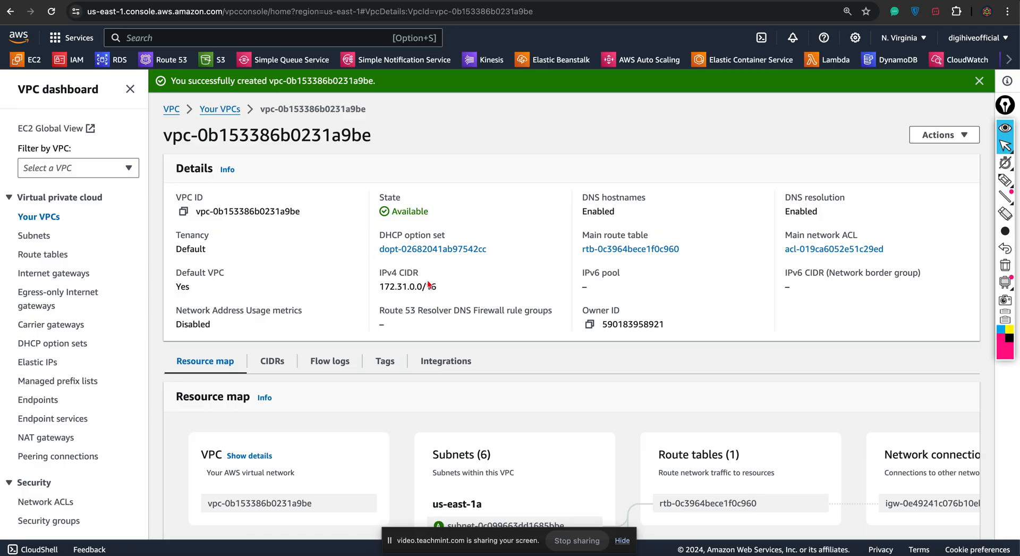
{"action": "triple_click", "coordinate": [394, 286]}
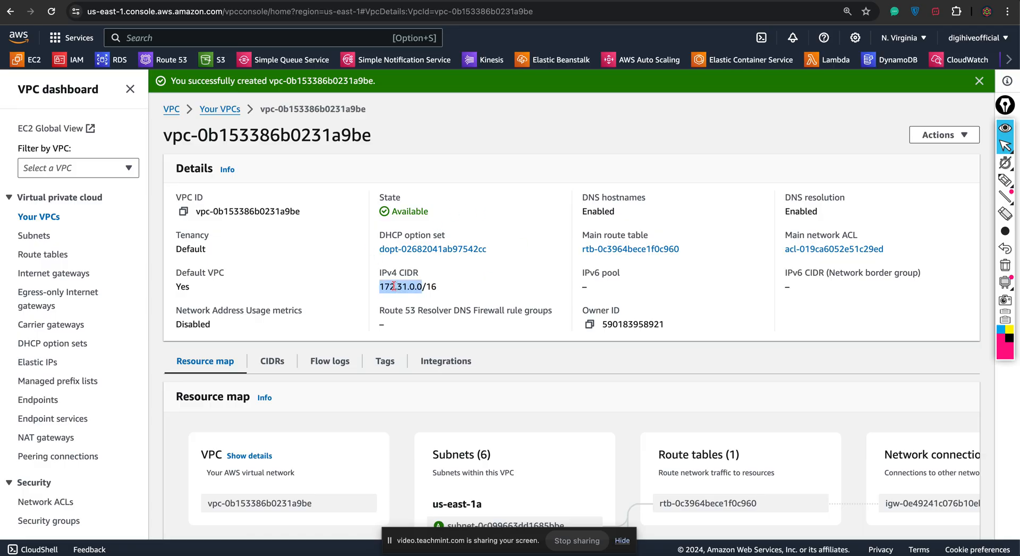
{"action": "left_click", "coordinate": [529, 139]}
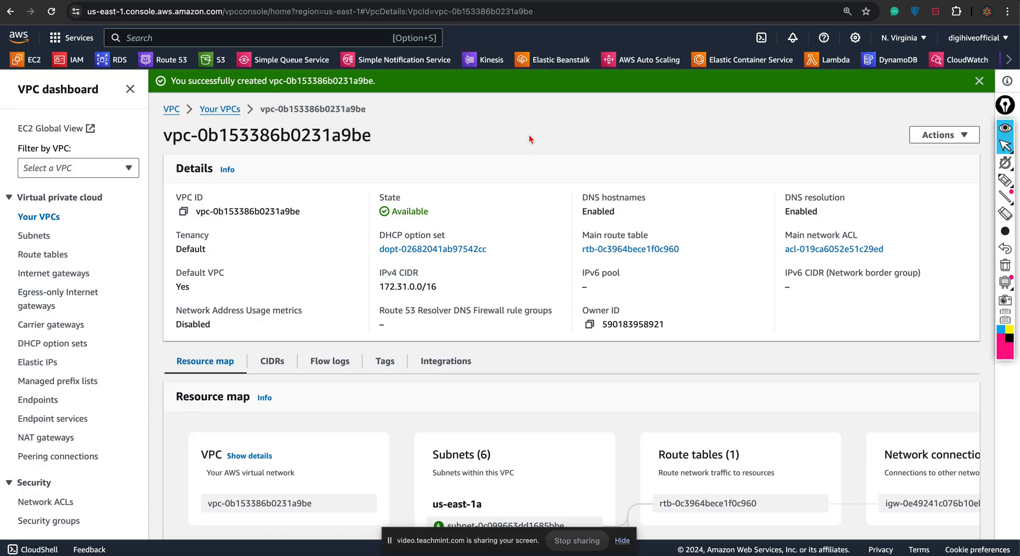
{"action": "triple_click", "coordinate": [422, 288]}
{"action": "left_click", "coordinate": [491, 177]}
Step: Return to the instance launch form, refresh the VPC and subnet choices, and use the new default VPC
{"action": "left_click", "coordinate": [526, 0]}
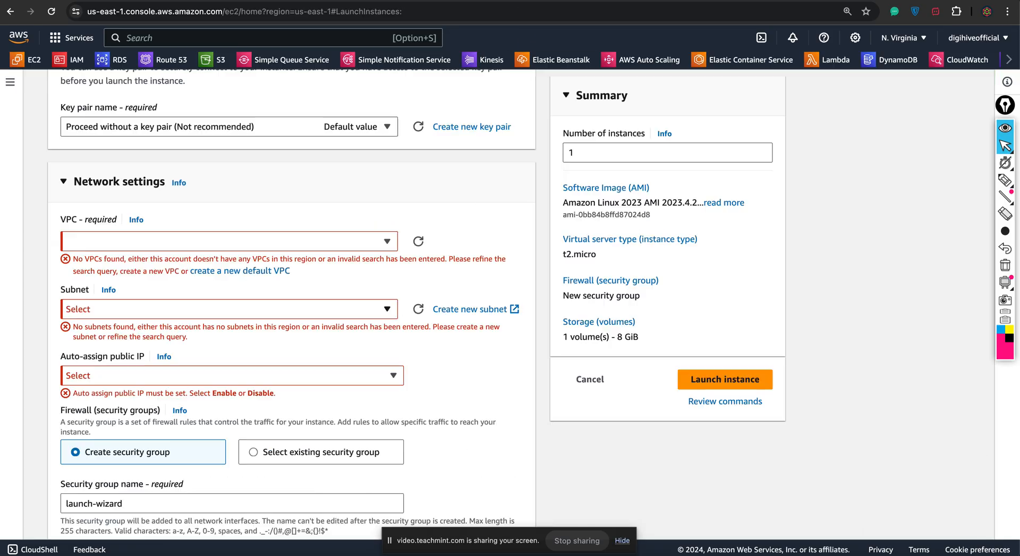
{"action": "left_click", "coordinate": [419, 241]}
{"action": "left_click", "coordinate": [389, 246]}
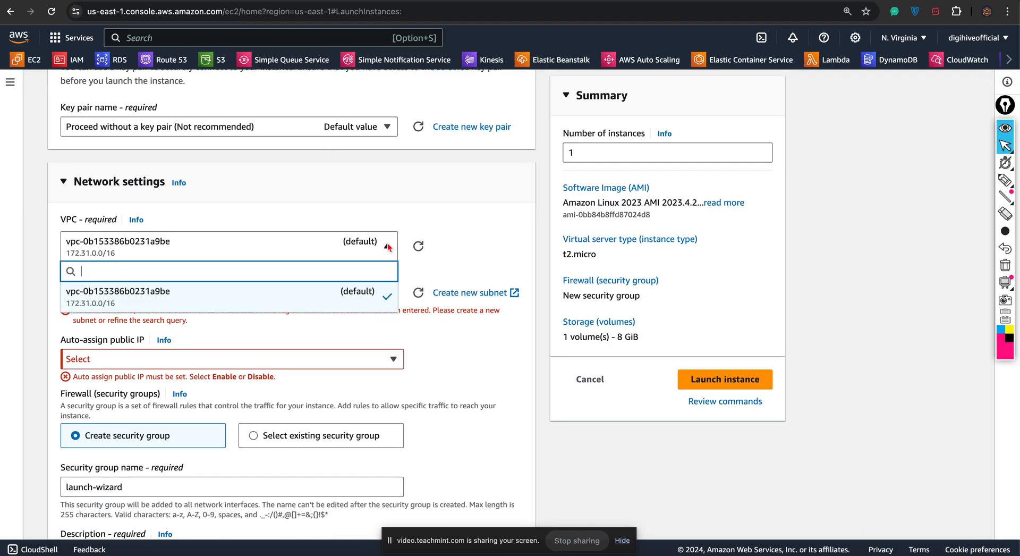
{"action": "left_click", "coordinate": [388, 245]}
{"action": "left_click", "coordinate": [386, 292]}
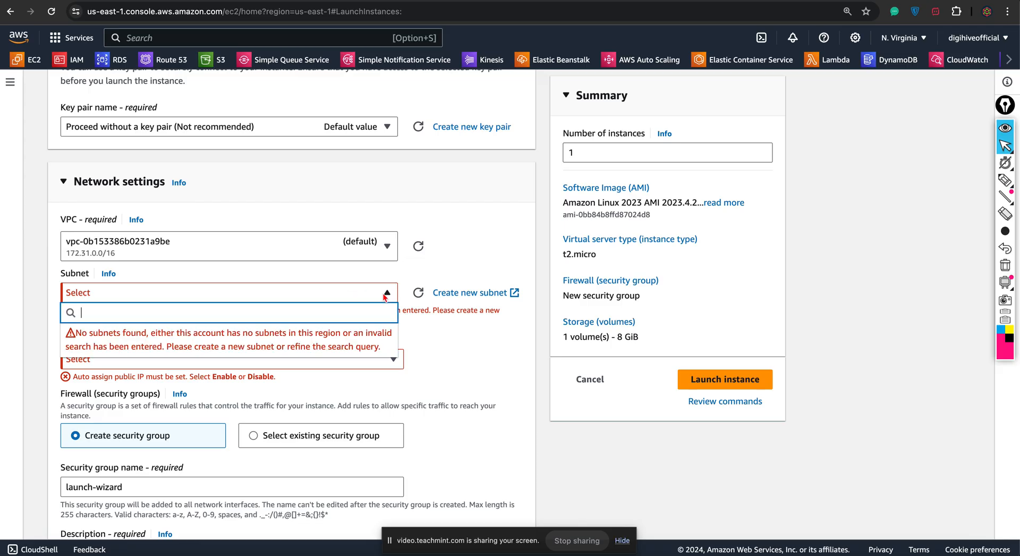
{"action": "left_click", "coordinate": [418, 292]}
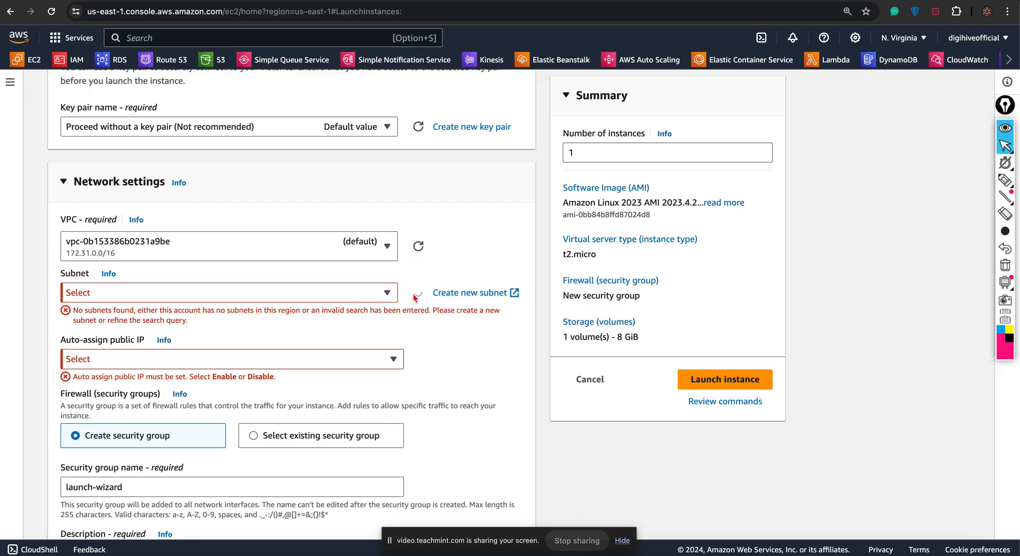
Step: Review the remaining network, security group and advanced settings, and launch the instance
{"action": "scroll", "coordinate": [404, 340], "scroll_direction": "down", "scroll_amount": 2}
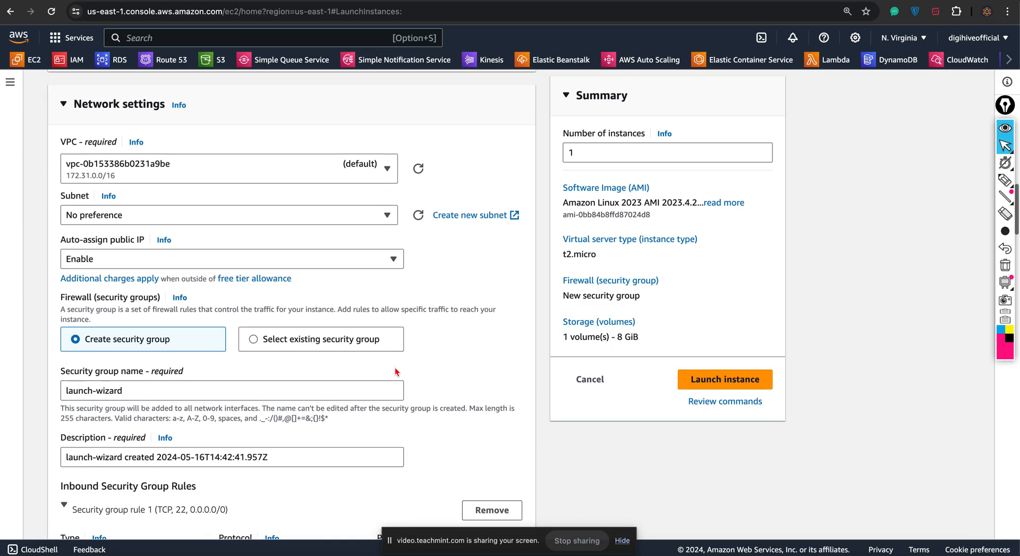
{"action": "scroll", "coordinate": [415, 319], "scroll_direction": "down", "scroll_amount": 3}
{"action": "scroll", "coordinate": [416, 320], "scroll_direction": "down", "scroll_amount": 15}
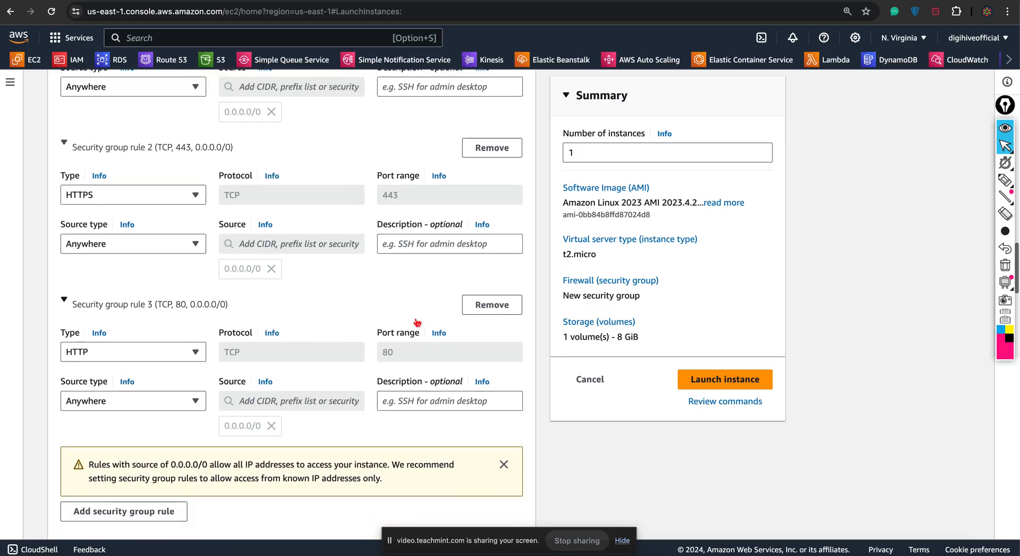
{"action": "scroll", "coordinate": [417, 322], "scroll_direction": "up", "scroll_amount": 5}
{"action": "scroll", "coordinate": [417, 321], "scroll_direction": "down", "scroll_amount": 15}
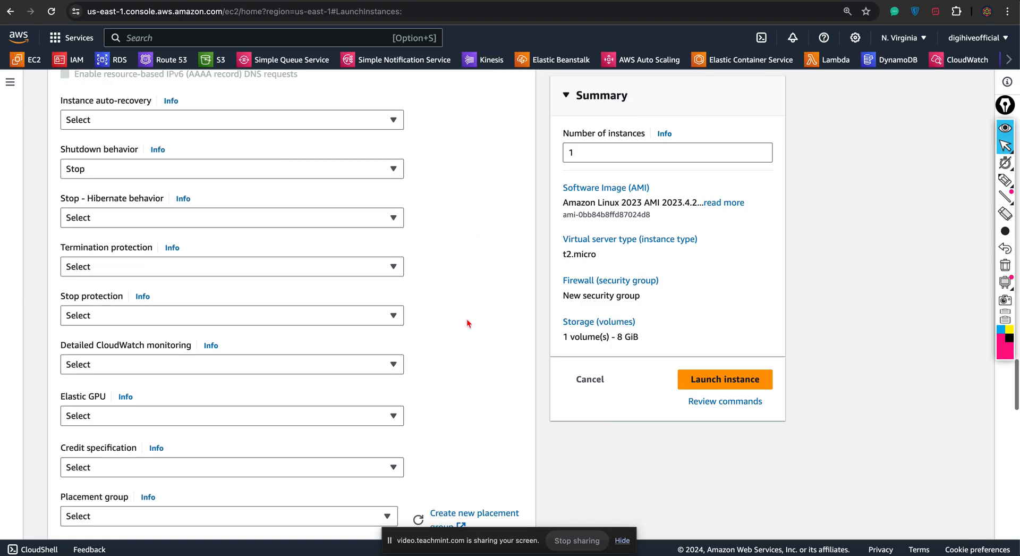
{"action": "left_click", "coordinate": [716, 383]}
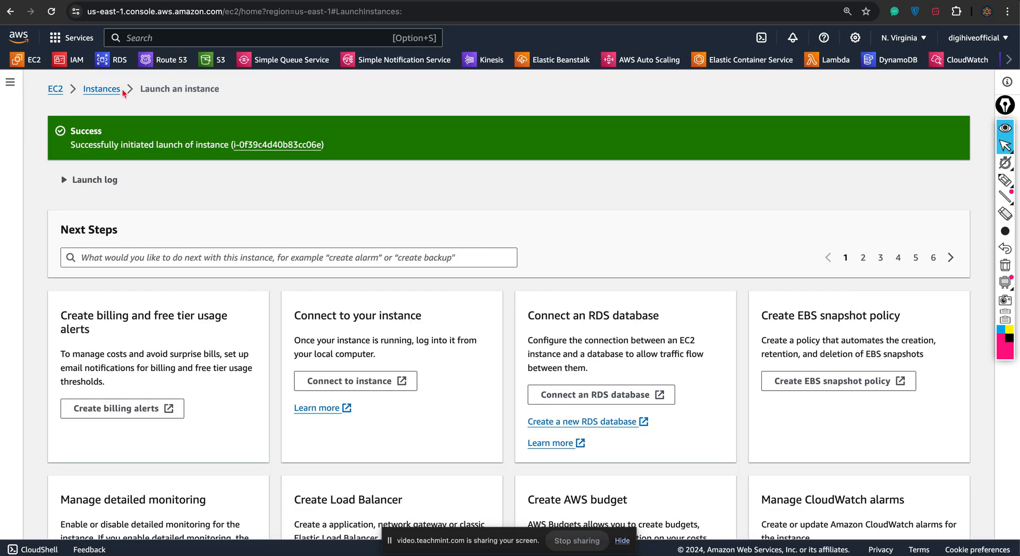
Step: Copy Server1's public IPv4 address from the instances list and open it in Firefox
{"action": "left_click", "coordinate": [104, 89]}
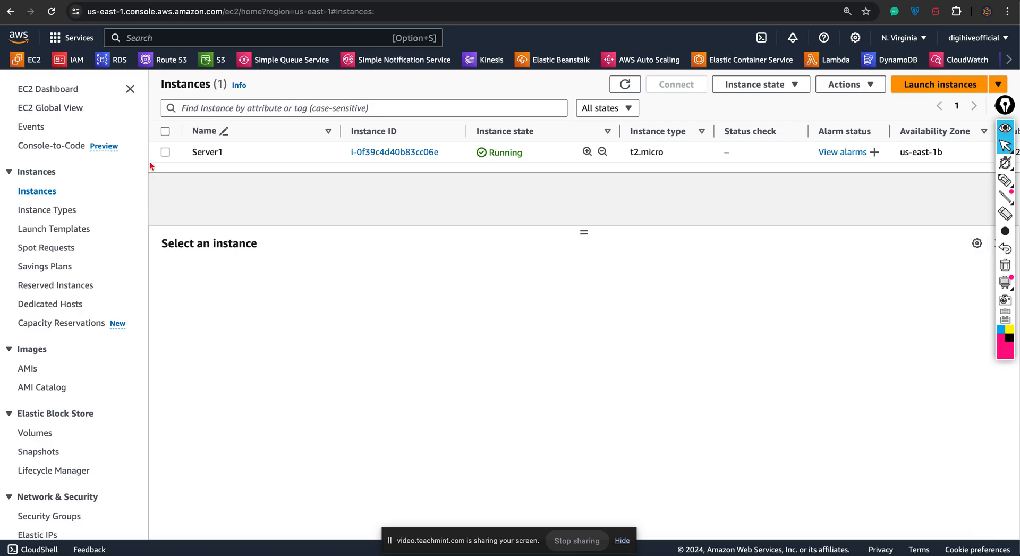
{"action": "left_click", "coordinate": [165, 152]}
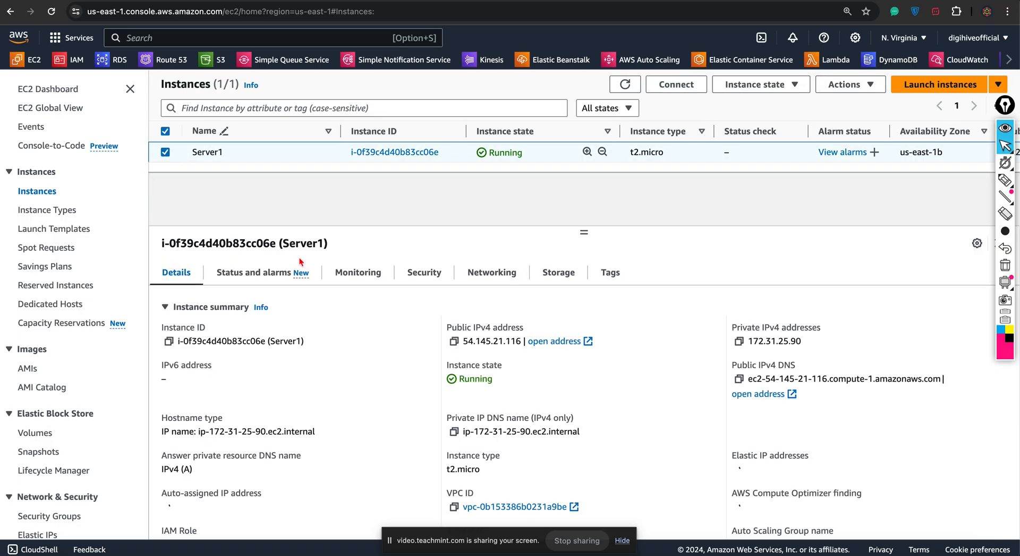
{"action": "left_click", "coordinate": [454, 341]}
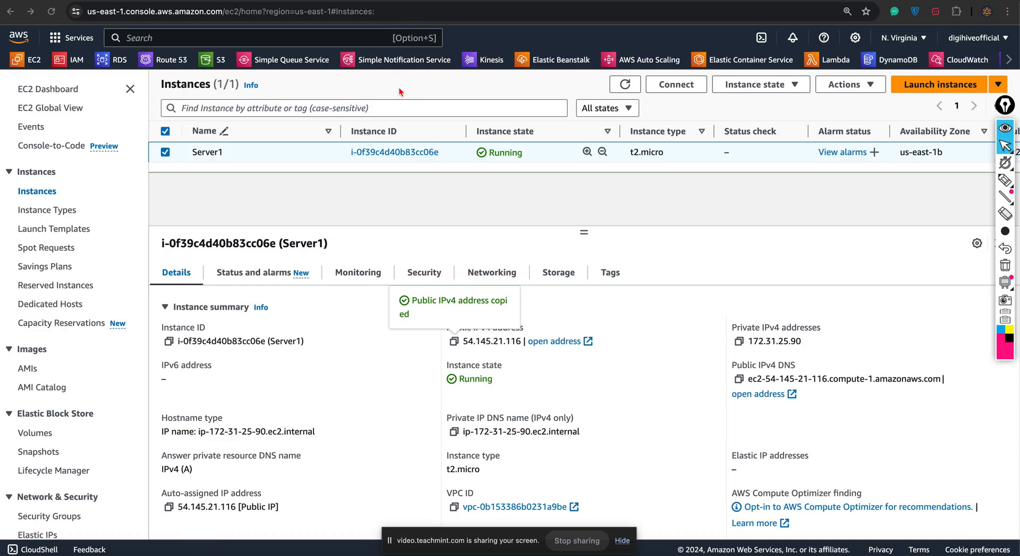
{"action": "key", "text": "super+Tab"}
{"action": "left_click", "coordinate": [380, 14]}
{"action": "key", "text": "super+v"}
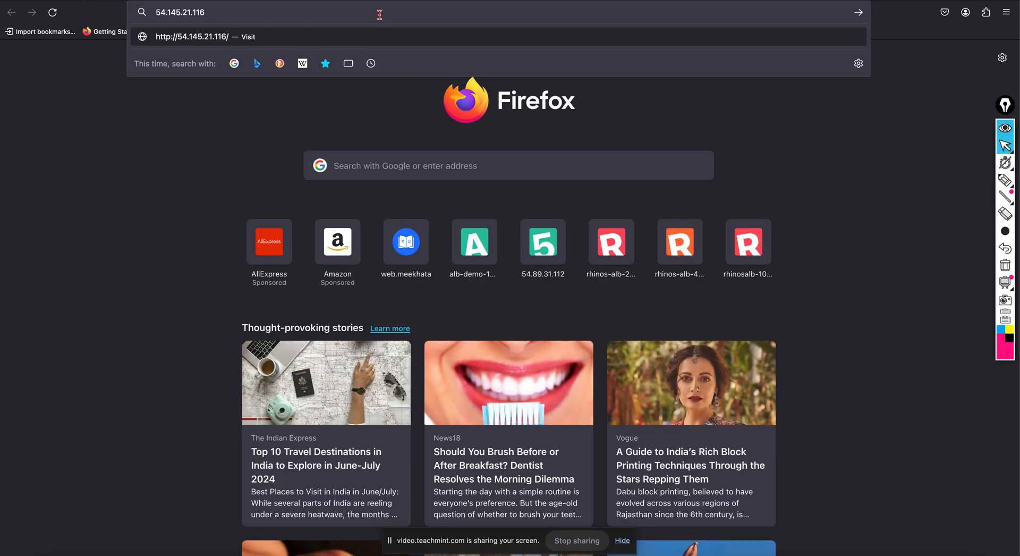
{"action": "key", "text": "Return"}
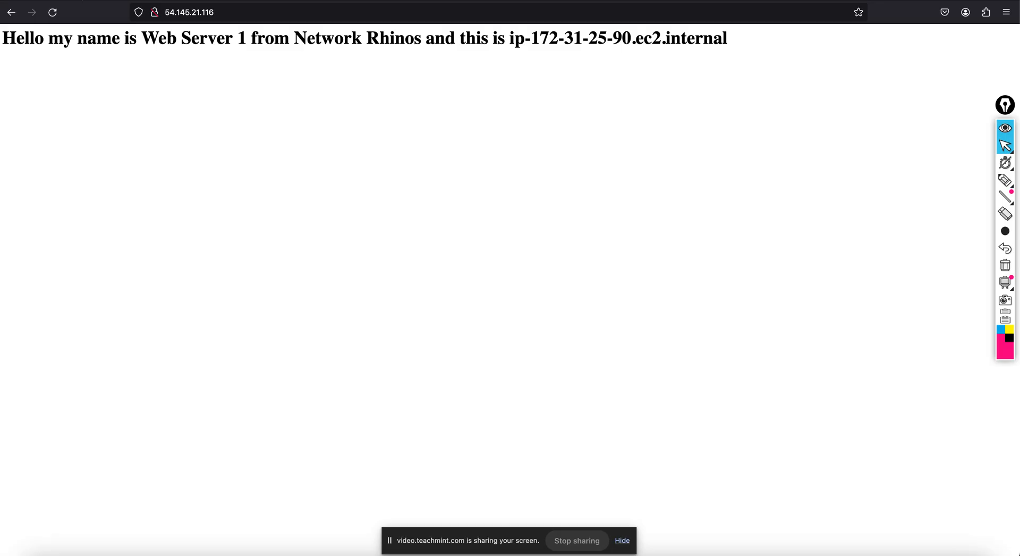
Step: Return to the AWS console in Chrome and start launching another EC2 instance
{"action": "left_click_drag", "start_coordinate": [307, 0], "coordinate": [308, 69]}
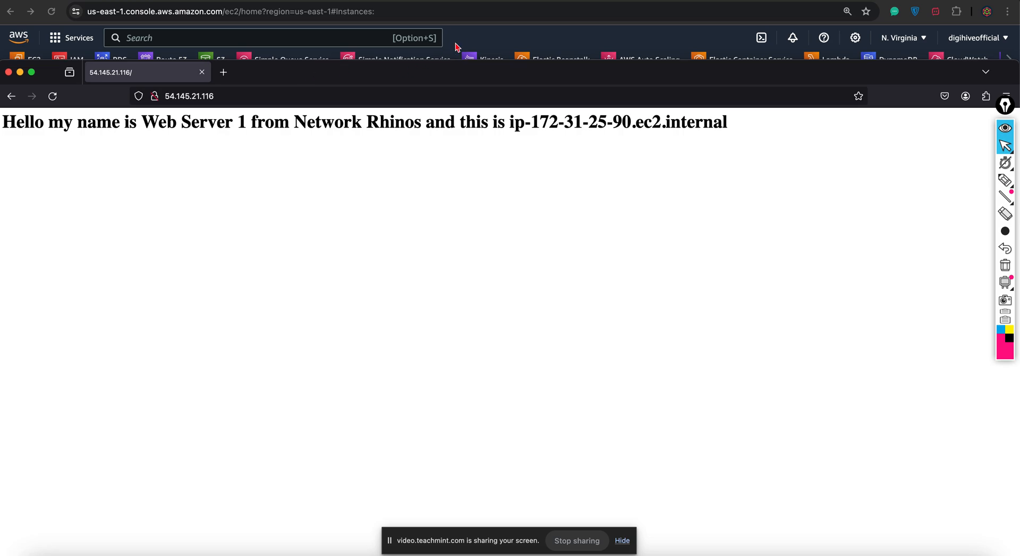
{"action": "left_click", "coordinate": [506, 0]}
{"action": "left_click", "coordinate": [920, 86]}
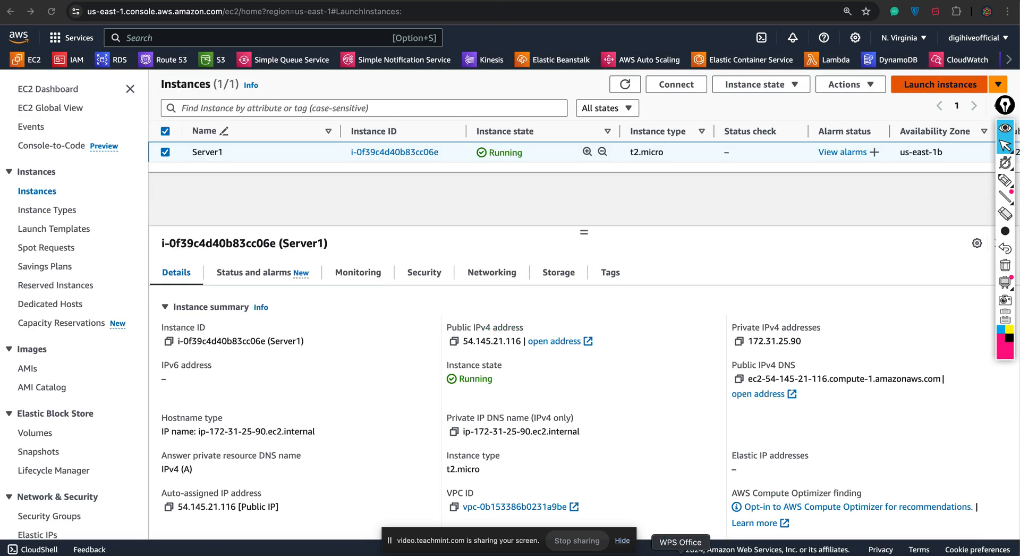
Step: Copy the Web Server 2 user data script from the lab slide in WPS Office and return to the launch form
{"action": "key", "text": "super+Tab"}
{"action": "left_click", "coordinate": [428, 296]}
{"action": "key", "text": "ctrl+a"}
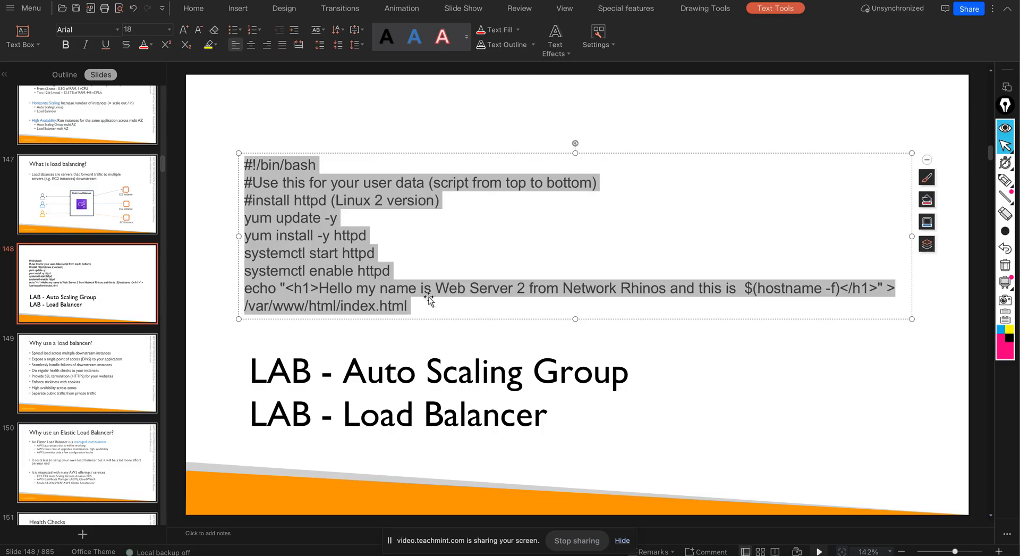
{"action": "left_click_drag", "start_coordinate": [595, 0], "coordinate": [607, 108]}
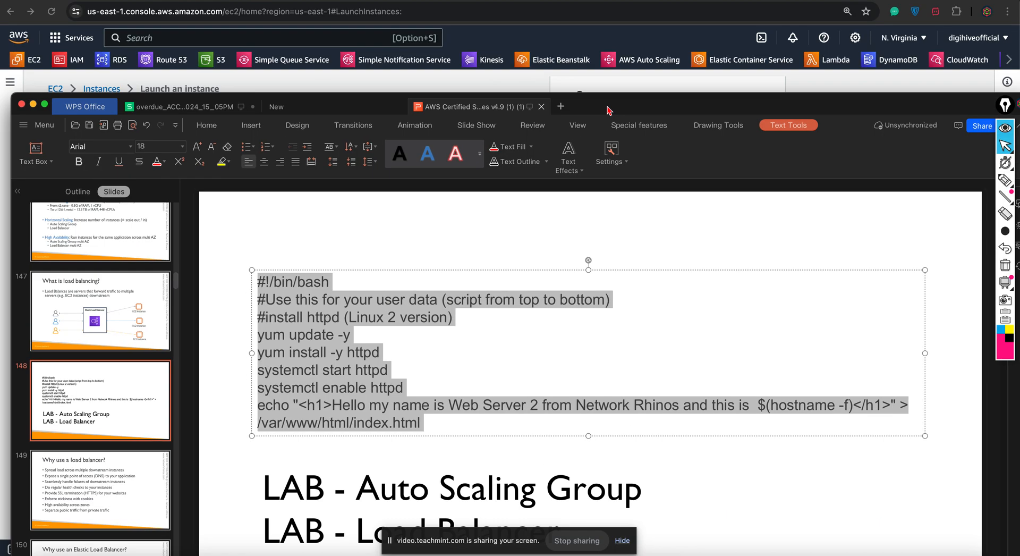
{"action": "left_click", "coordinate": [553, 8]}
Step: Name the new instance Server8 and choose to proceed without a key pair
{"action": "left_click", "coordinate": [298, 262]}
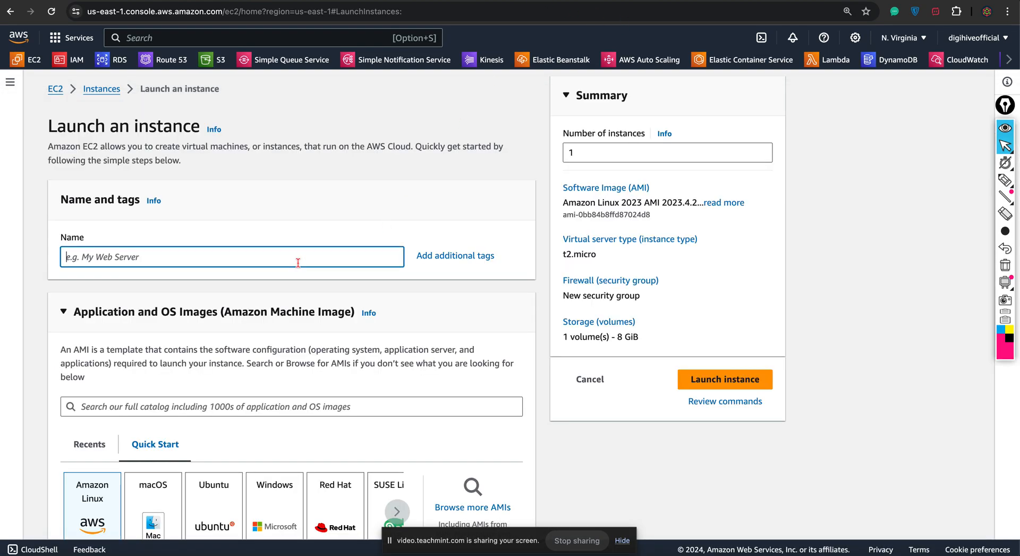
{"action": "type", "text": "Server8"}
{"action": "scroll", "coordinate": [295, 324], "scroll_direction": "down", "scroll_amount": 10}
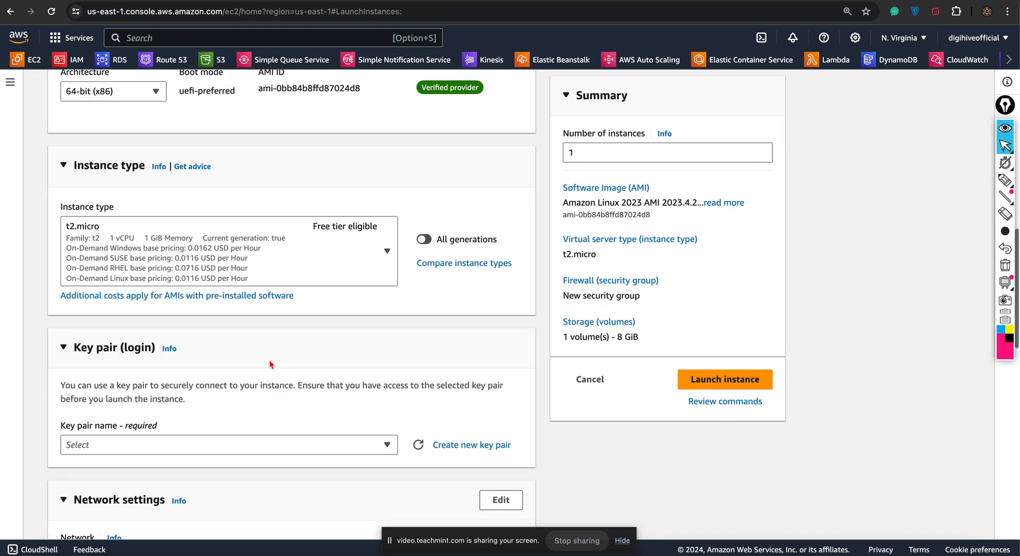
{"action": "left_click", "coordinate": [246, 445]}
{"action": "left_click", "coordinate": [173, 310]}
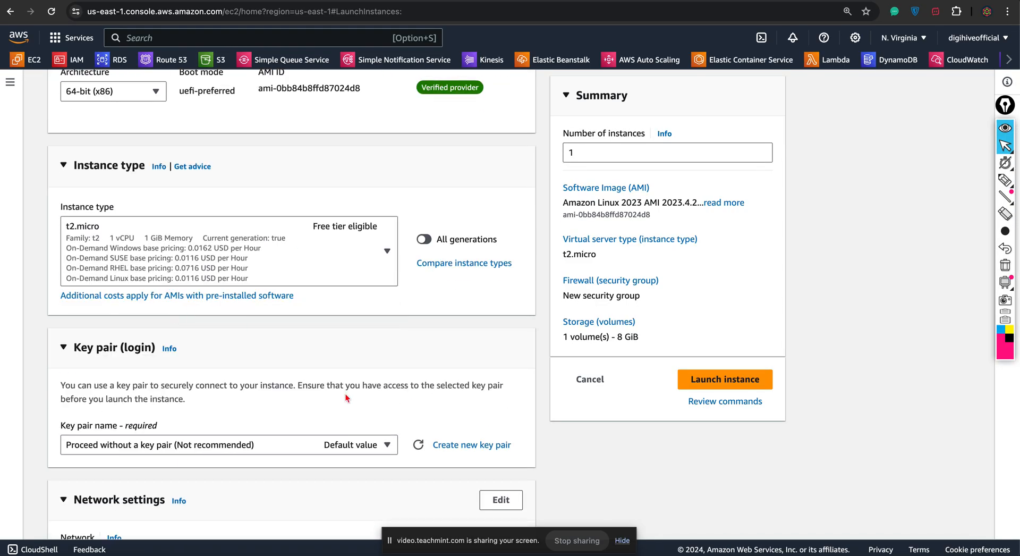
Step: Paste the Web Server 2 script into the user data under the advanced details and launch the instance
{"action": "scroll", "coordinate": [345, 393], "scroll_direction": "down", "scroll_amount": 10}
{"action": "left_click", "coordinate": [104, 505]}
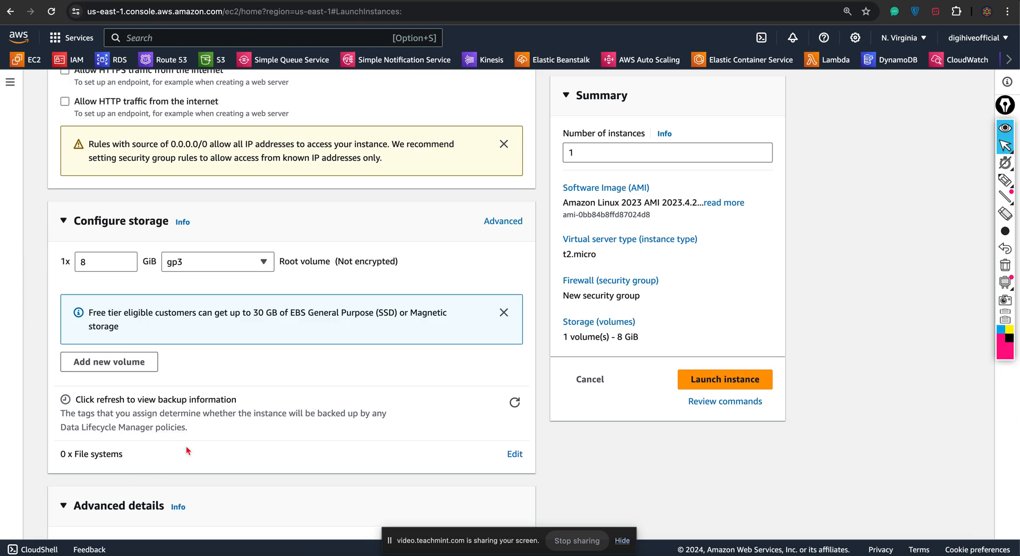
{"action": "scroll", "coordinate": [168, 467], "scroll_direction": "down", "scroll_amount": 15}
{"action": "left_click", "coordinate": [207, 349]}
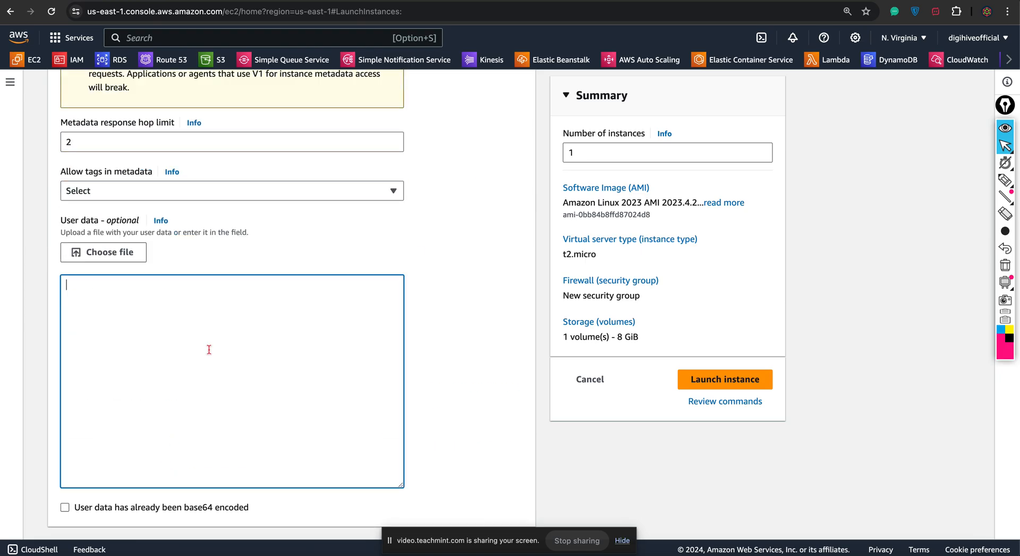
{"action": "key", "text": "super+v"}
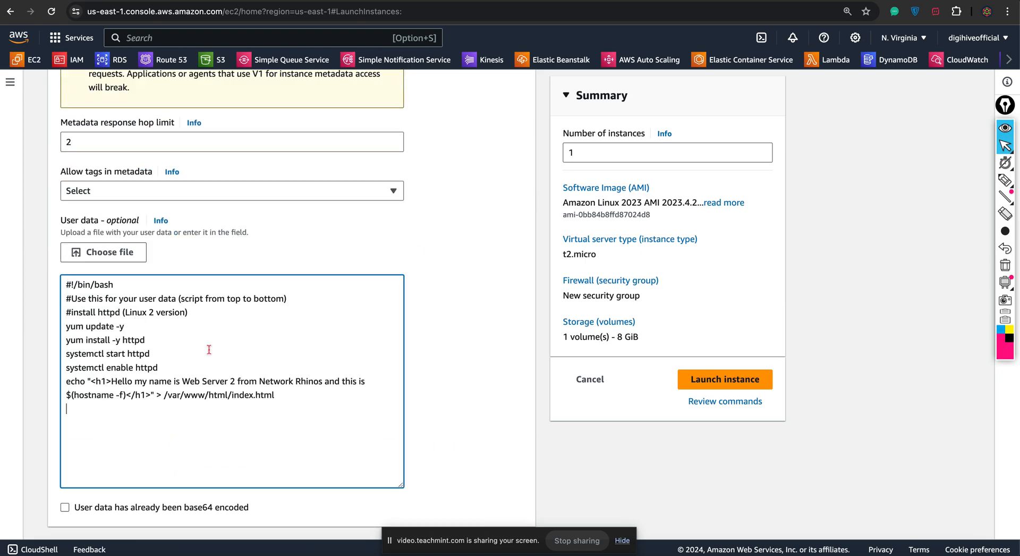
{"action": "left_click", "coordinate": [714, 377]}
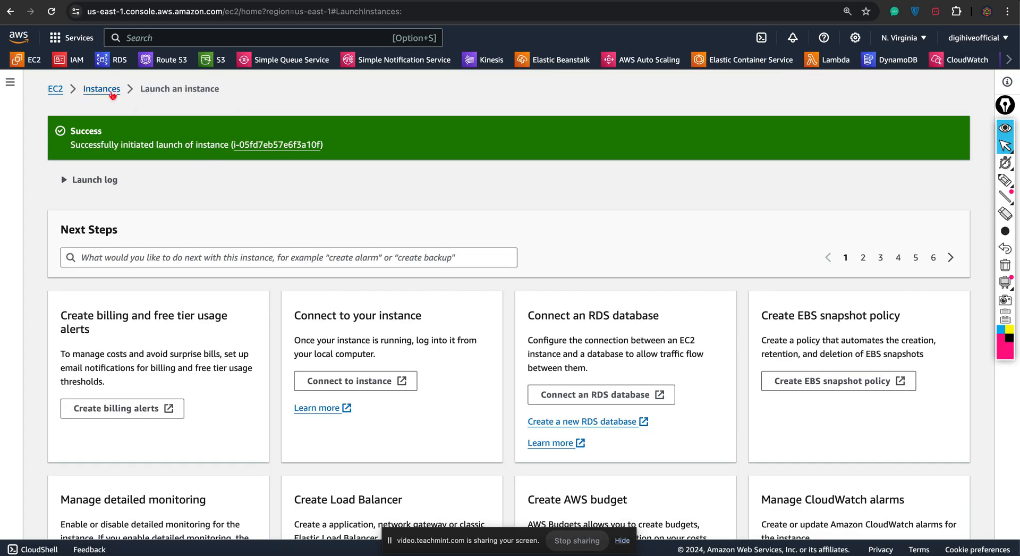
Step: Switch to Firefox and reload the Web Server 1 page several times to check its response
{"action": "left_click", "coordinate": [198, 554]}
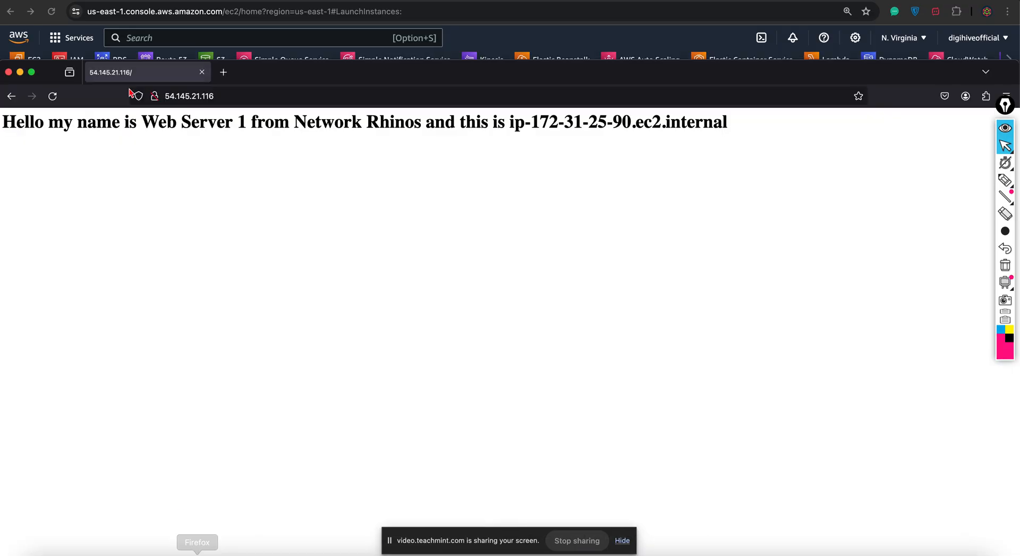
{"action": "left_click_drag", "start_coordinate": [262, 83], "coordinate": [280, 48]}
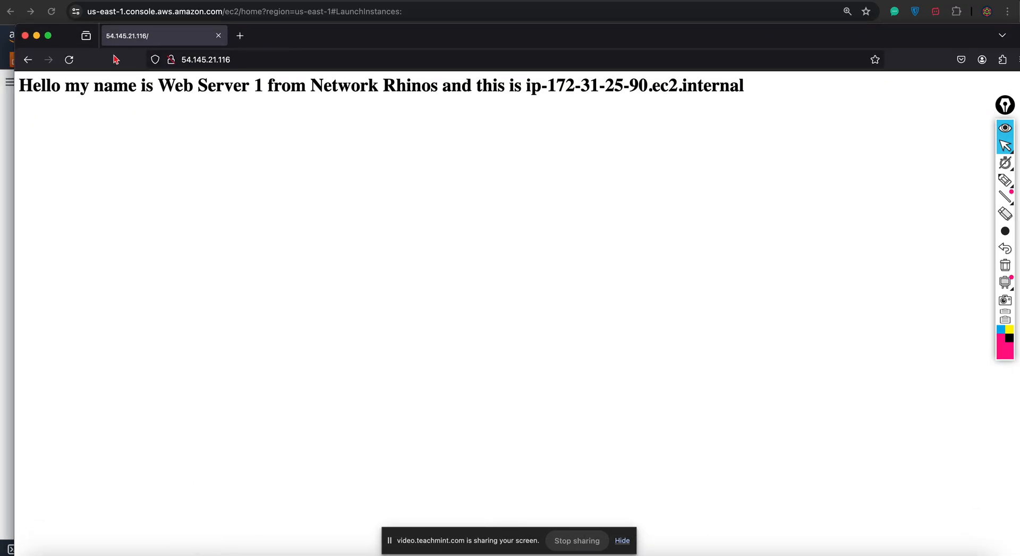
{"action": "left_click", "coordinate": [69, 59]}
{"action": "left_click", "coordinate": [70, 60]}
{"action": "left_click", "coordinate": [70, 60]}
{"action": "left_click", "coordinate": [69, 60]}
{"action": "left_click", "coordinate": [70, 60]}
{"action": "left_click", "coordinate": [69, 59]}
{"action": "left_click", "coordinate": [70, 60]}
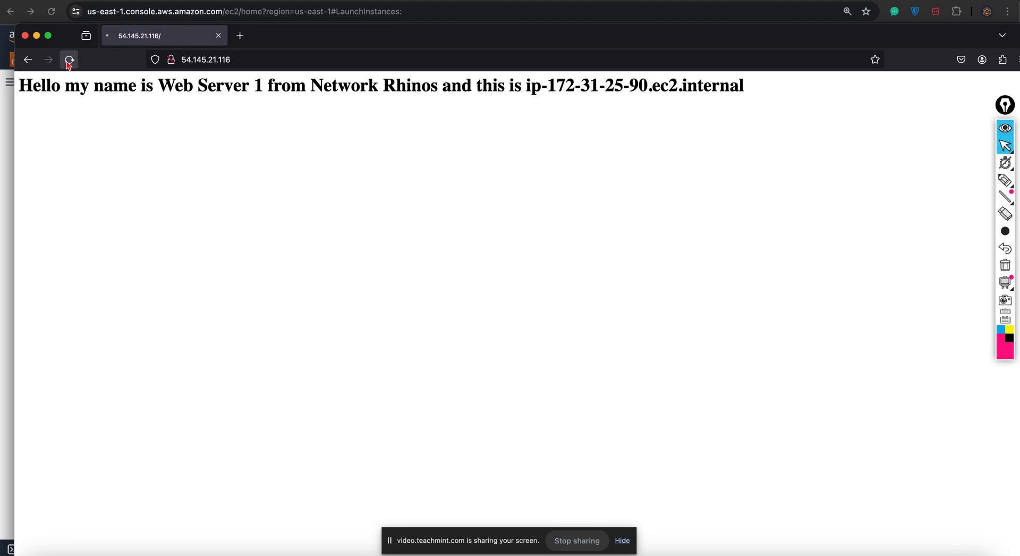
Step: Switch back to the AWS console in Chrome, return to the EC2 instances list and open the load balancers list
{"action": "left_click", "coordinate": [376, 0]}
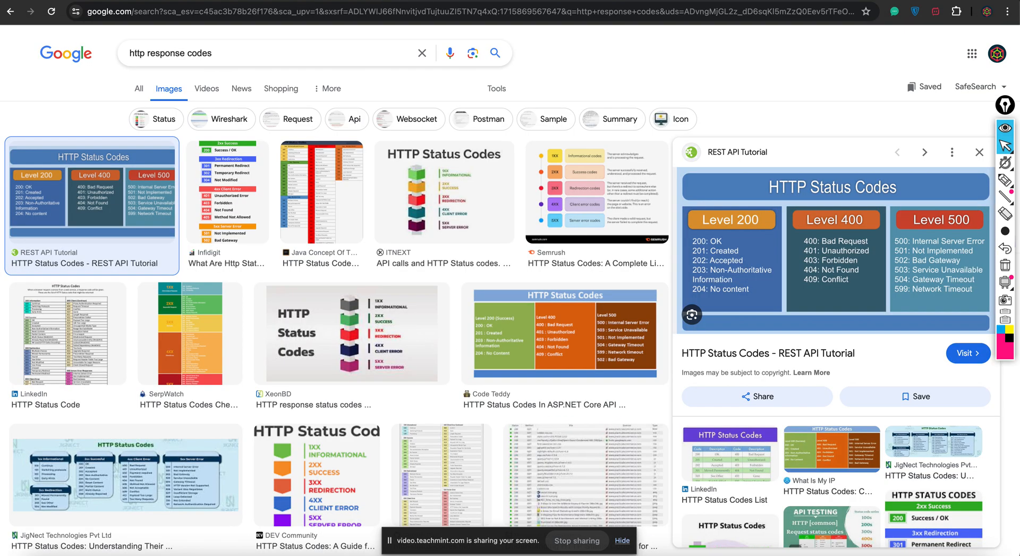
{"action": "left_click", "coordinate": [340, 0]}
{"action": "scroll", "coordinate": [200, 223], "scroll_direction": "up", "scroll_amount": 1}
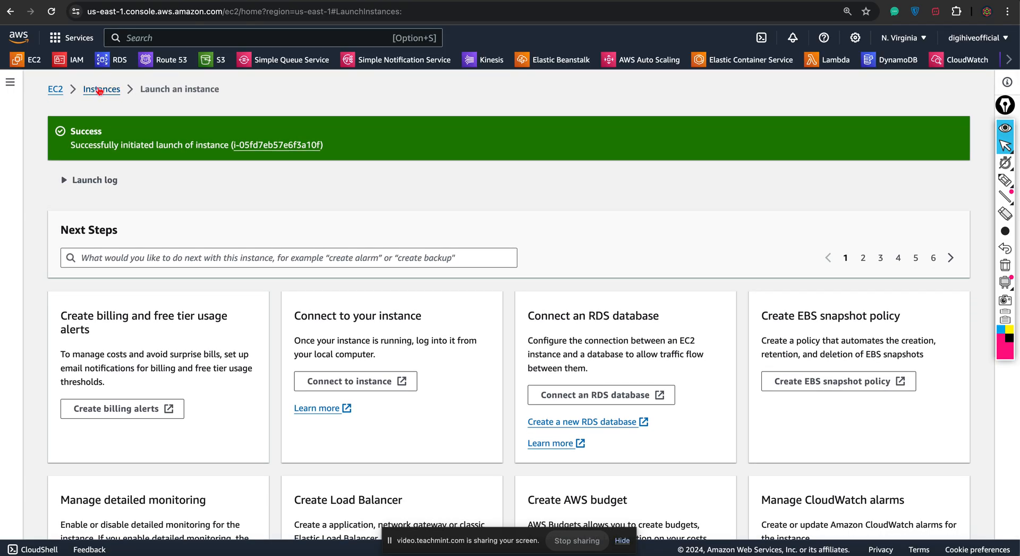
{"action": "left_click", "coordinate": [100, 91]}
{"action": "scroll", "coordinate": [66, 412], "scroll_direction": "down", "scroll_amount": 4}
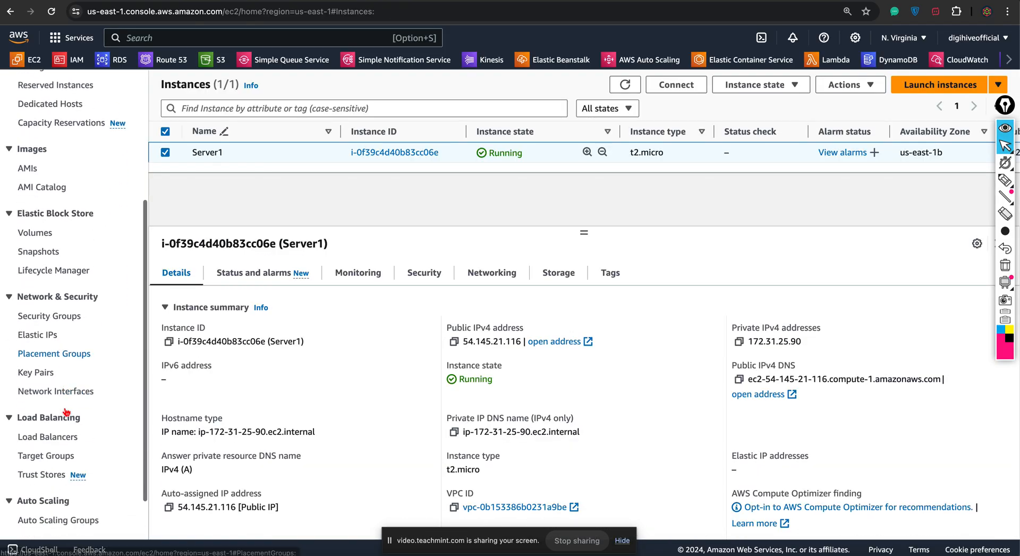
{"action": "scroll", "coordinate": [66, 412], "scroll_direction": "down", "scroll_amount": 1}
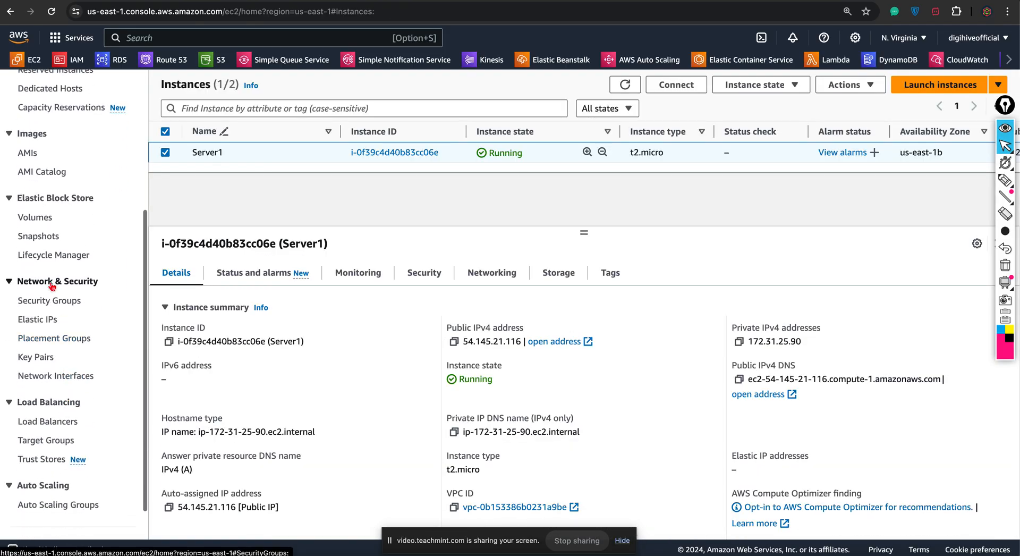
{"action": "left_click", "coordinate": [49, 424]}
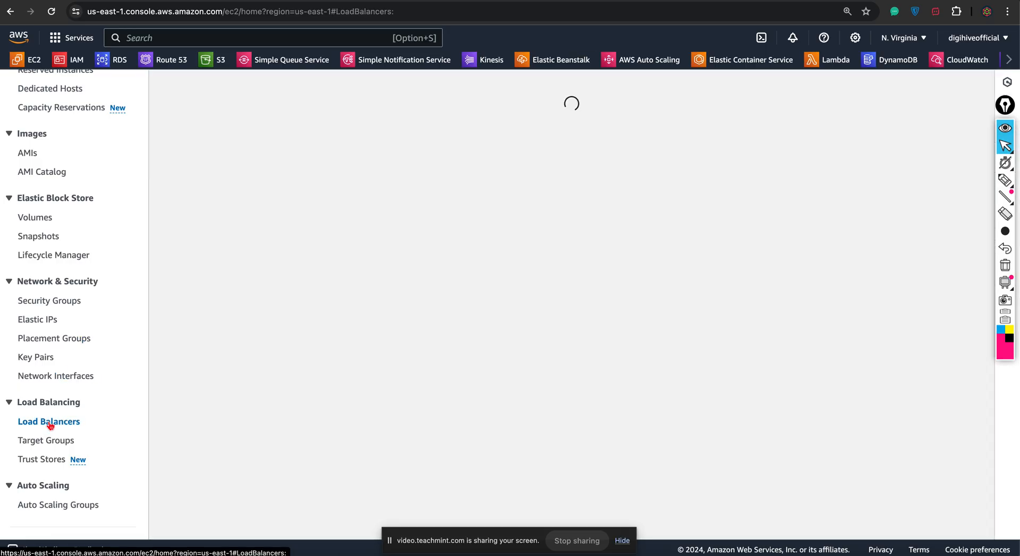
Step: Start creating a new load balancer of the Application Load Balancer type
{"action": "scroll", "coordinate": [425, 276], "scroll_direction": "down", "scroll_amount": 2}
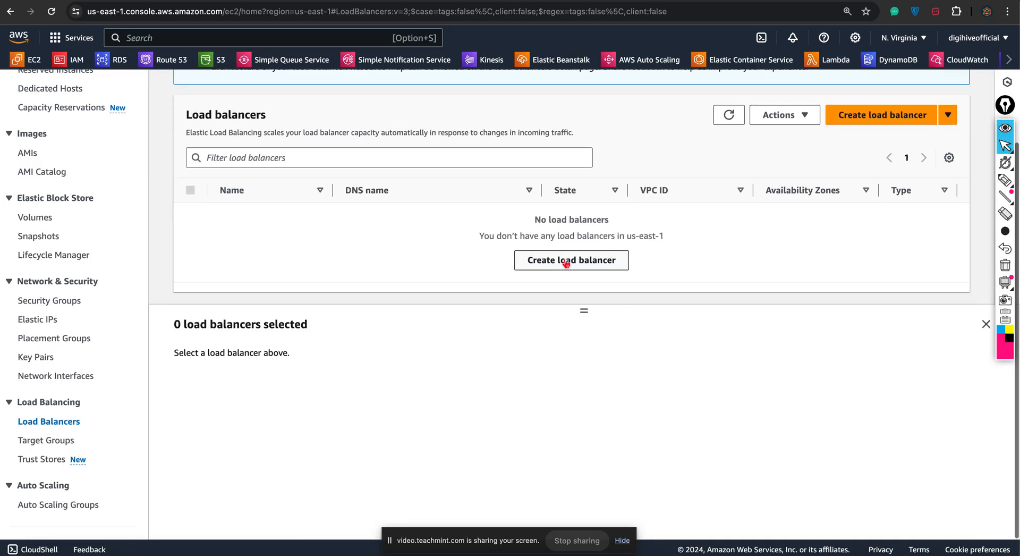
{"action": "left_click", "coordinate": [565, 261]}
{"action": "scroll", "coordinate": [137, 363], "scroll_direction": "down", "scroll_amount": 3}
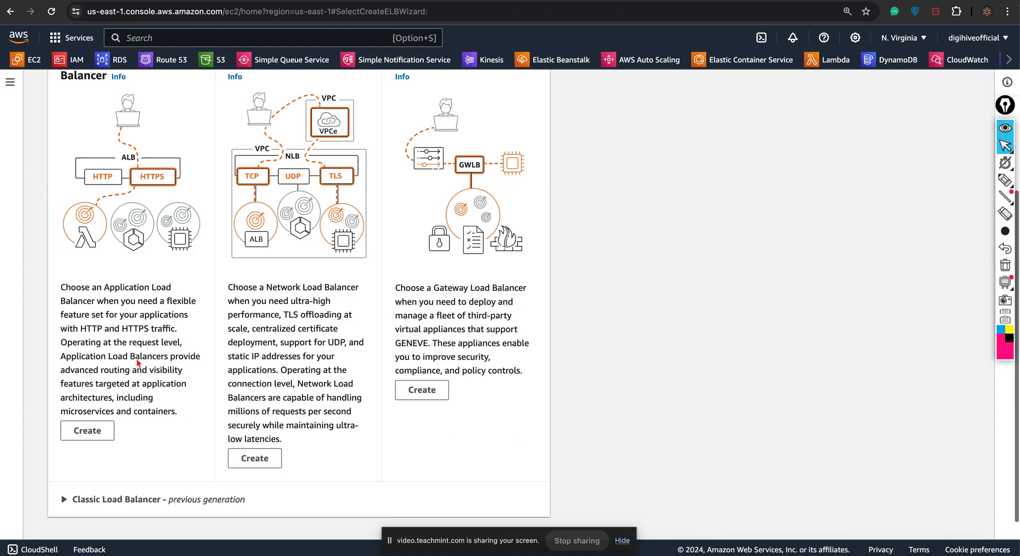
{"action": "scroll", "coordinate": [137, 363], "scroll_direction": "down", "scroll_amount": 1}
{"action": "left_click", "coordinate": [87, 408]}
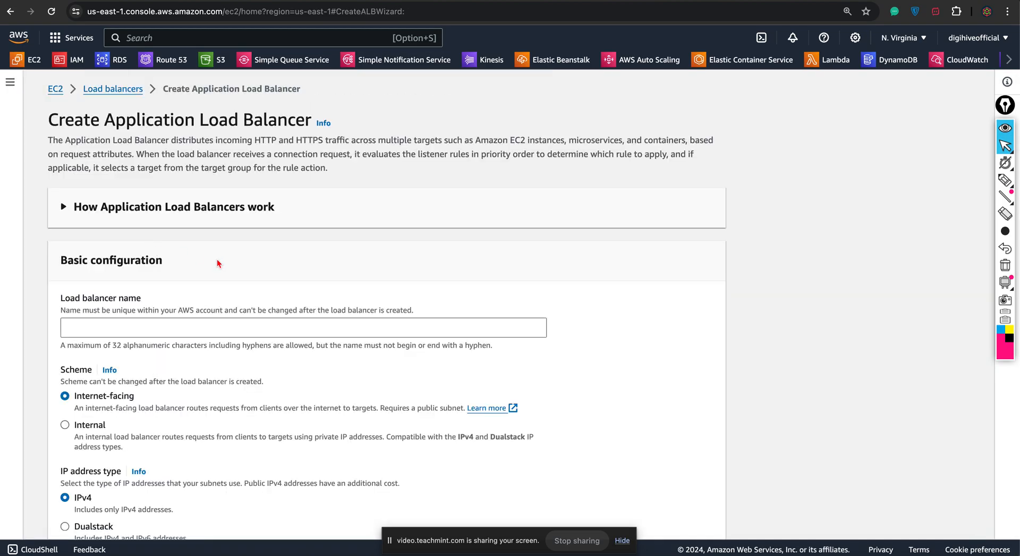
Step: Name the load balancer rhinosalb, keeping the Internet-facing scheme and the IPv4 address type
{"action": "left_click", "coordinate": [195, 334]}
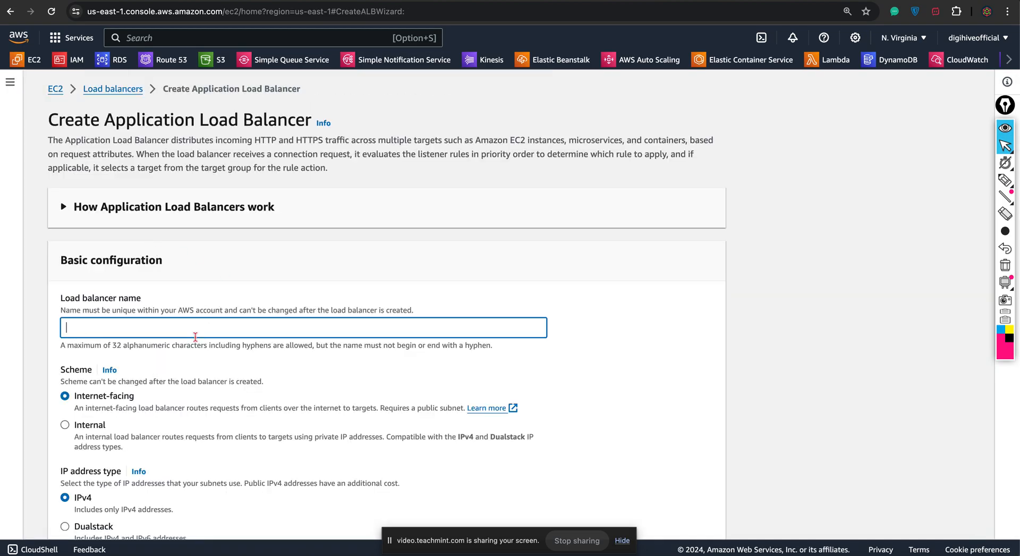
{"action": "type", "text": "RhinosALB"}
{"action": "scroll", "coordinate": [196, 338], "scroll_direction": "down", "scroll_amount": 3}
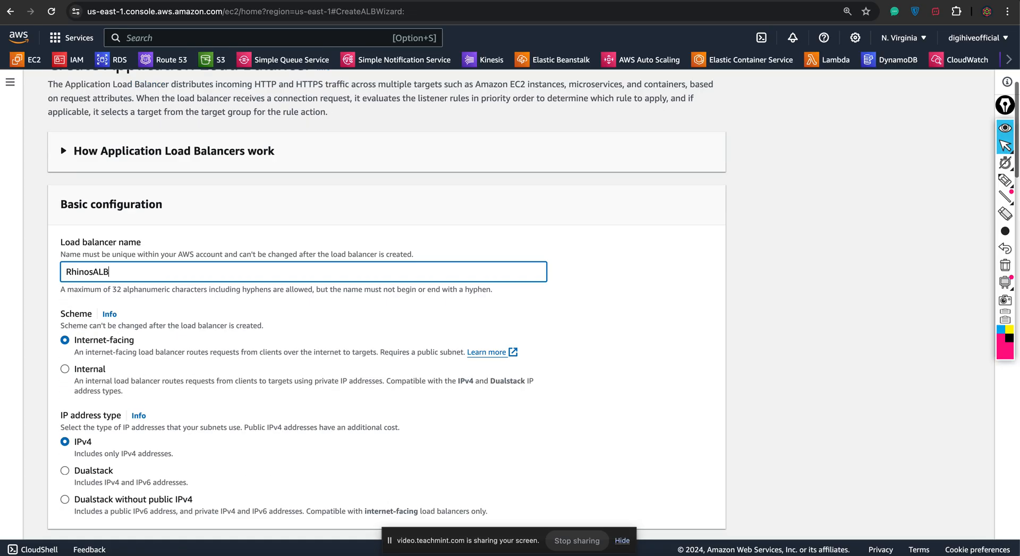
{"action": "key", "text": "BackSpace"}
{"action": "key", "text": "super+a"}
{"action": "type", "text": "rhinosalb"}
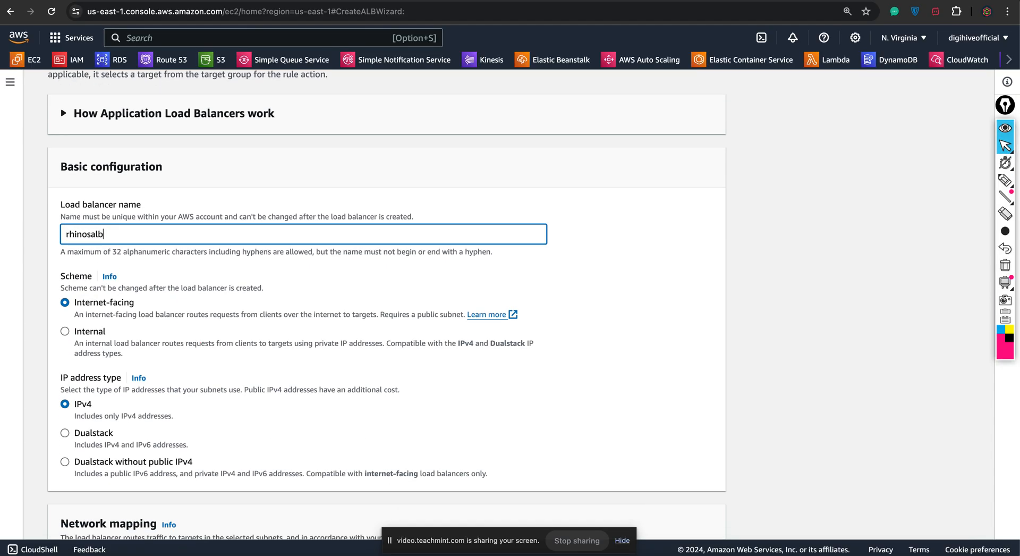
{"action": "scroll", "coordinate": [87, 183], "scroll_direction": "down", "scroll_amount": 3}
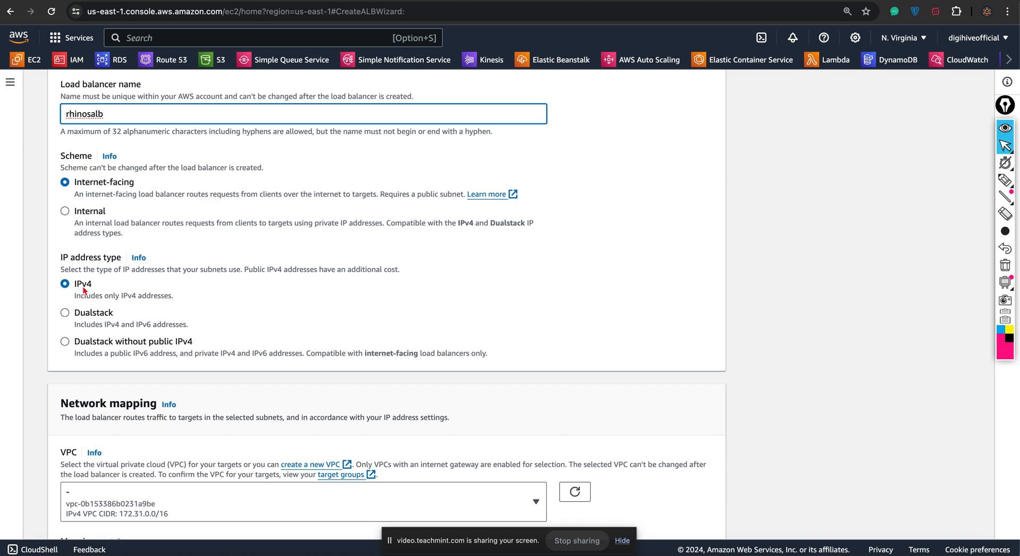
{"action": "scroll", "coordinate": [83, 289], "scroll_direction": "down", "scroll_amount": 1}
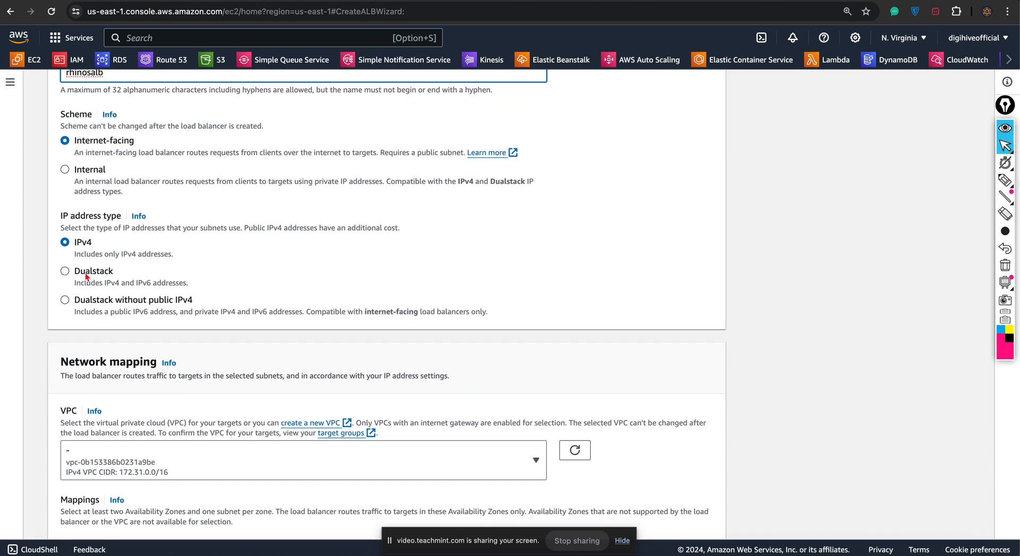
Step: Map the load balancer to the us-east-1a and us-east-1b Availability Zones in the default VPC
{"action": "scroll", "coordinate": [85, 277], "scroll_direction": "down", "scroll_amount": 5}
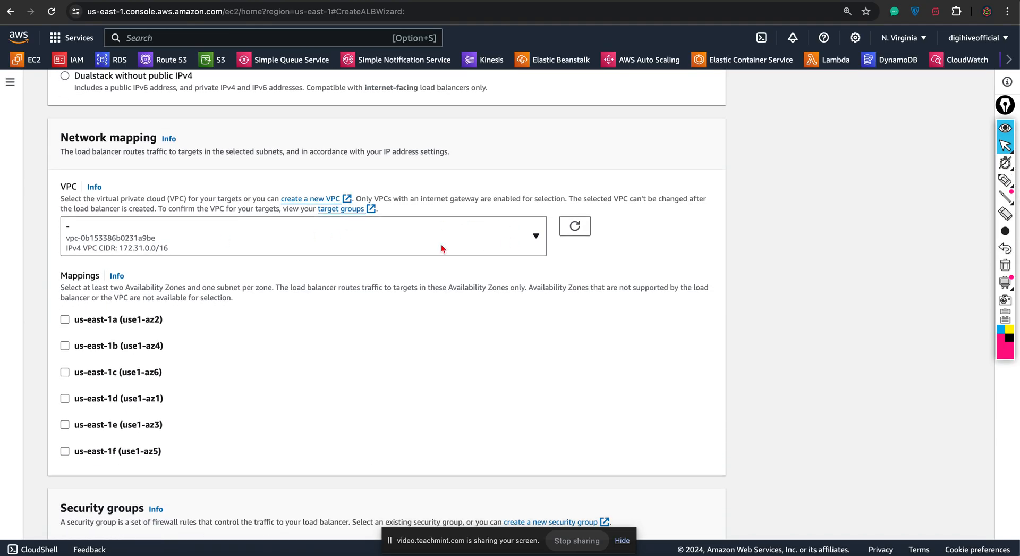
{"action": "left_click", "coordinate": [65, 320]}
{"action": "scroll", "coordinate": [75, 372], "scroll_direction": "down", "scroll_amount": 2}
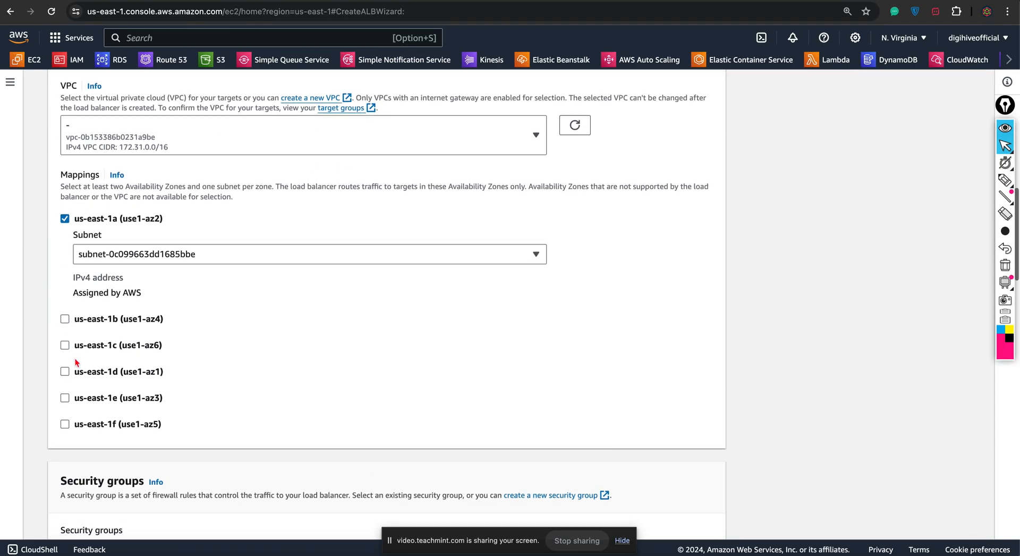
{"action": "left_click", "coordinate": [65, 319]}
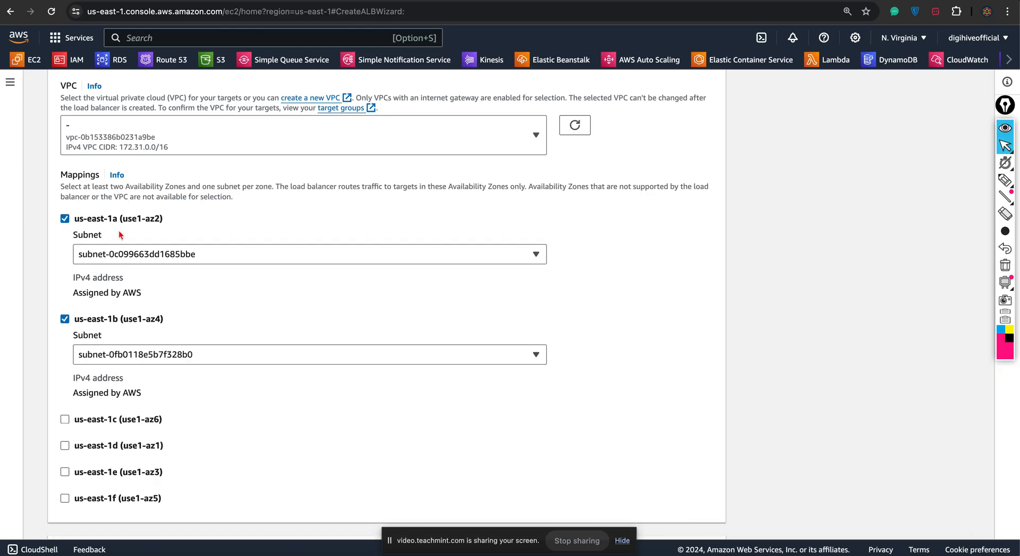
Step: Keep the default security group and set the listener's protocol to HTTPS on port 443
{"action": "scroll", "coordinate": [136, 354], "scroll_direction": "down", "scroll_amount": 5}
{"action": "scroll", "coordinate": [135, 353], "scroll_direction": "up", "scroll_amount": 10}
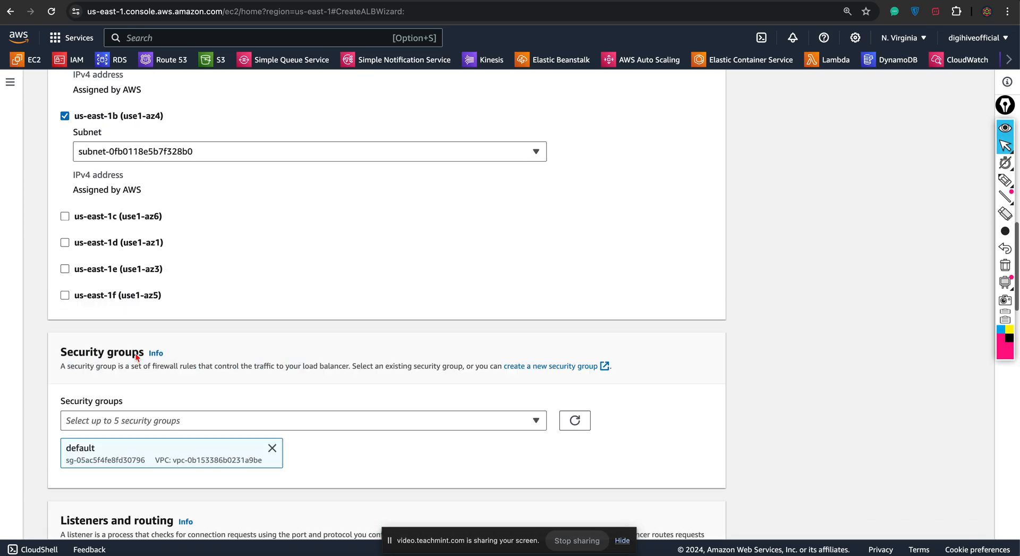
{"action": "scroll", "coordinate": [135, 355], "scroll_direction": "down", "scroll_amount": 10}
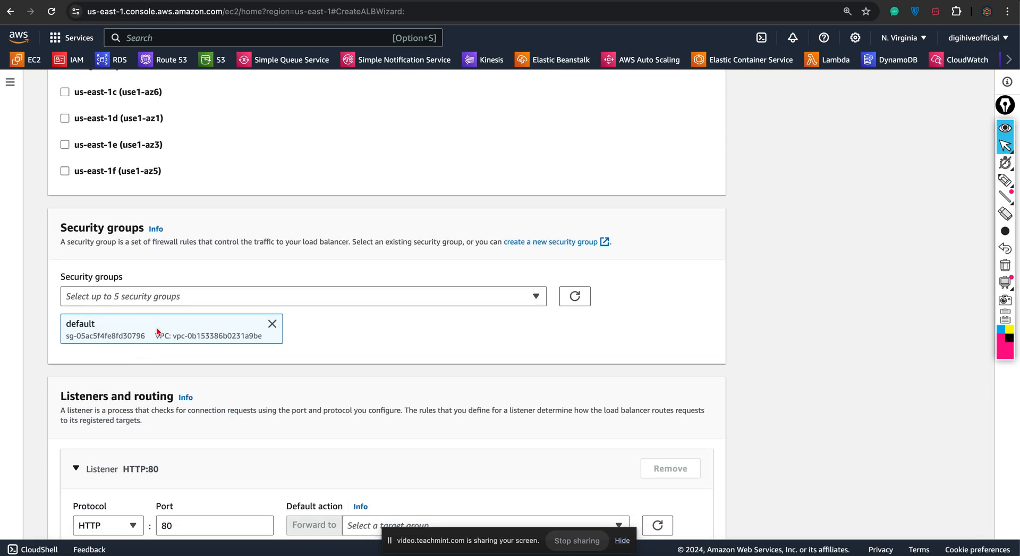
{"action": "scroll", "coordinate": [164, 332], "scroll_direction": "down", "scroll_amount": 3}
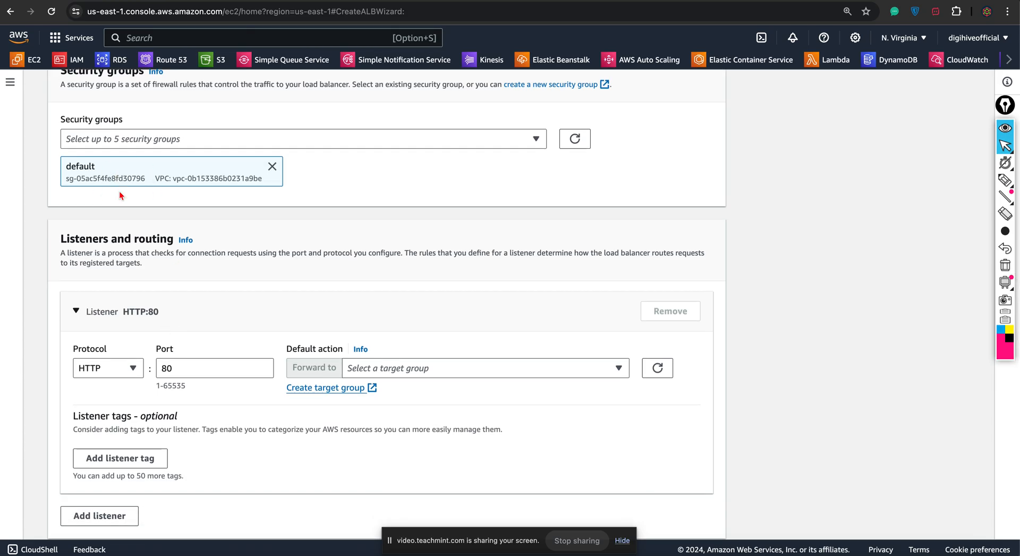
{"action": "scroll", "coordinate": [130, 227], "scroll_direction": "down", "scroll_amount": 2}
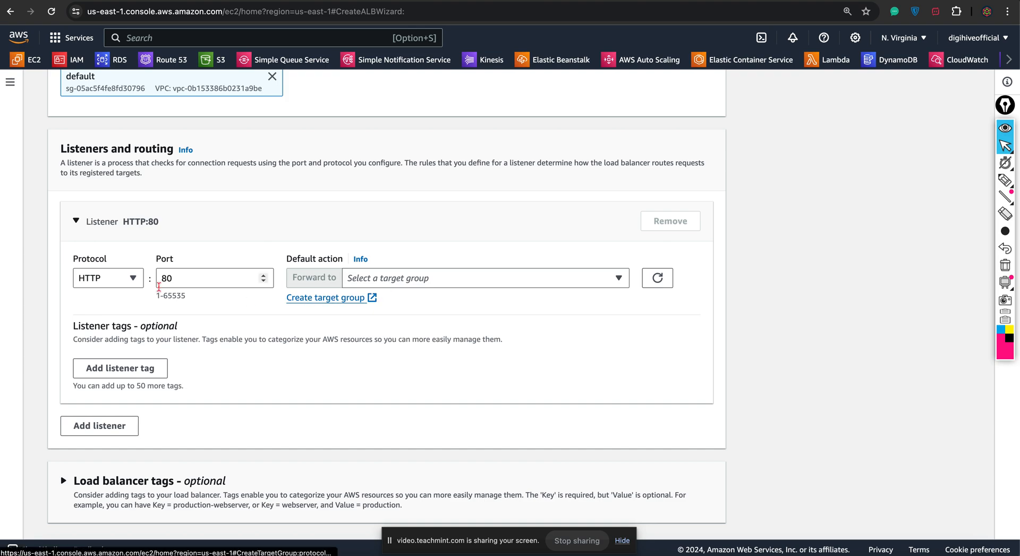
{"action": "left_click", "coordinate": [123, 280]}
{"action": "left_click", "coordinate": [92, 317]}
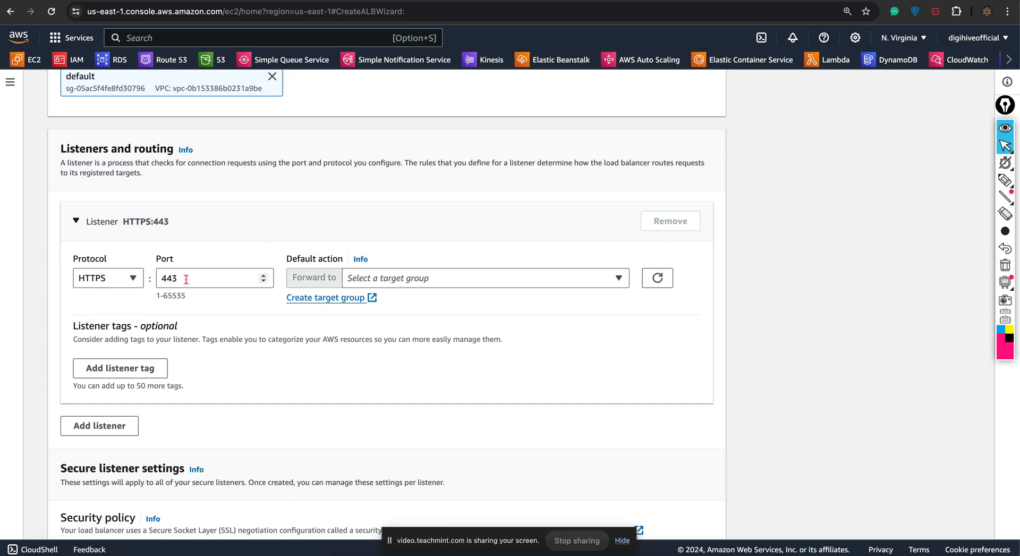
Step: Start a new Instances-type target group named rhinostarget with the offered HTTPS 443 and health check settings, and proceed to registering targets
{"action": "left_click", "coordinate": [329, 301]}
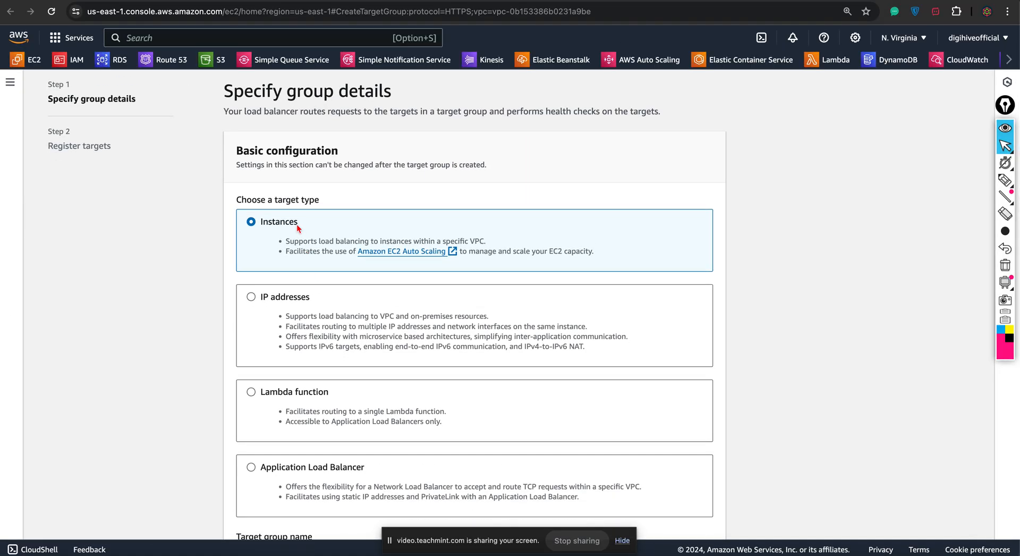
{"action": "scroll", "coordinate": [278, 225], "scroll_direction": "down", "scroll_amount": 3}
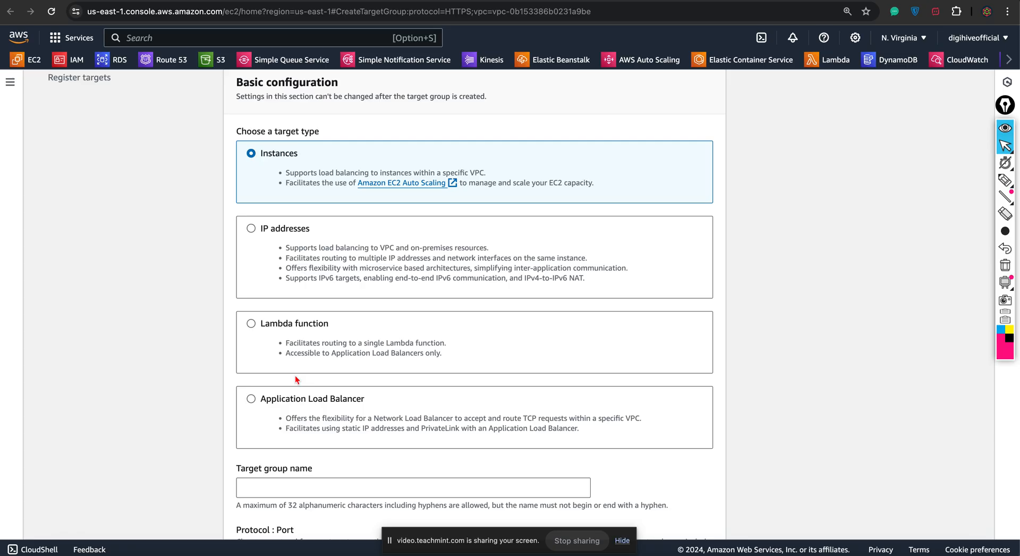
{"action": "scroll", "coordinate": [296, 378], "scroll_direction": "down", "scroll_amount": 3}
{"action": "left_click", "coordinate": [304, 358]}
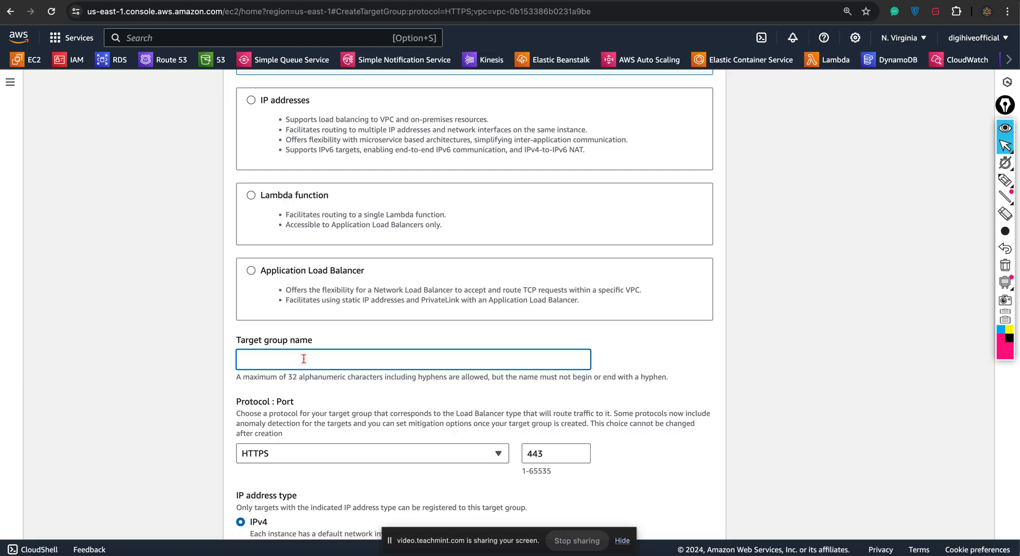
{"action": "type", "text": "rhinostarget"}
{"action": "scroll", "coordinate": [275, 287], "scroll_direction": "down", "scroll_amount": 3}
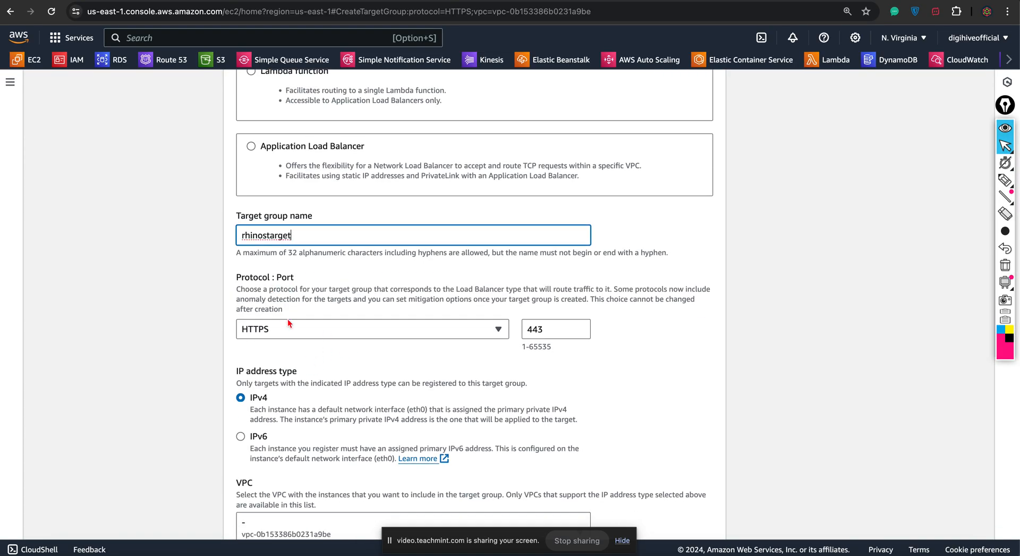
{"action": "scroll", "coordinate": [287, 332], "scroll_direction": "down", "scroll_amount": 7}
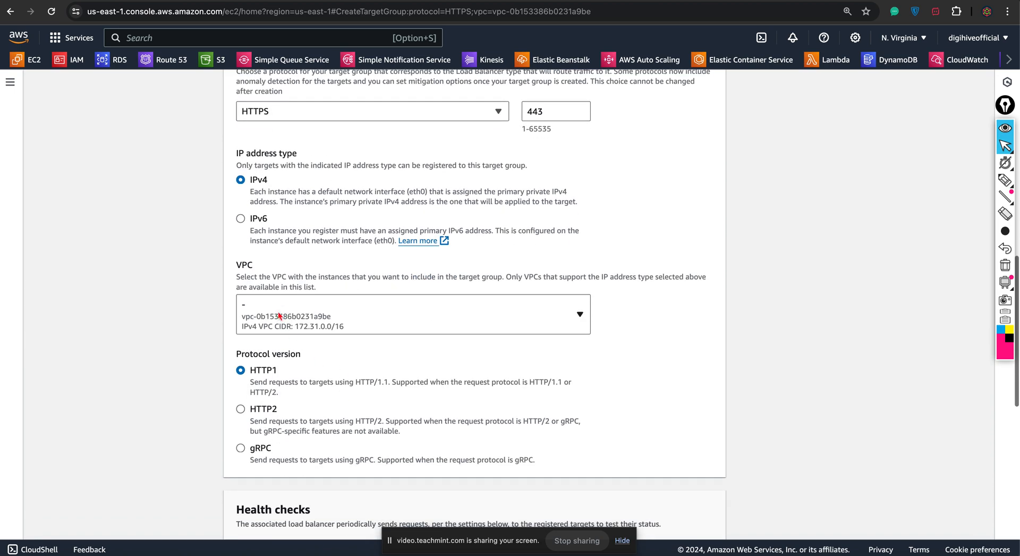
{"action": "scroll", "coordinate": [285, 311], "scroll_direction": "down", "scroll_amount": 6}
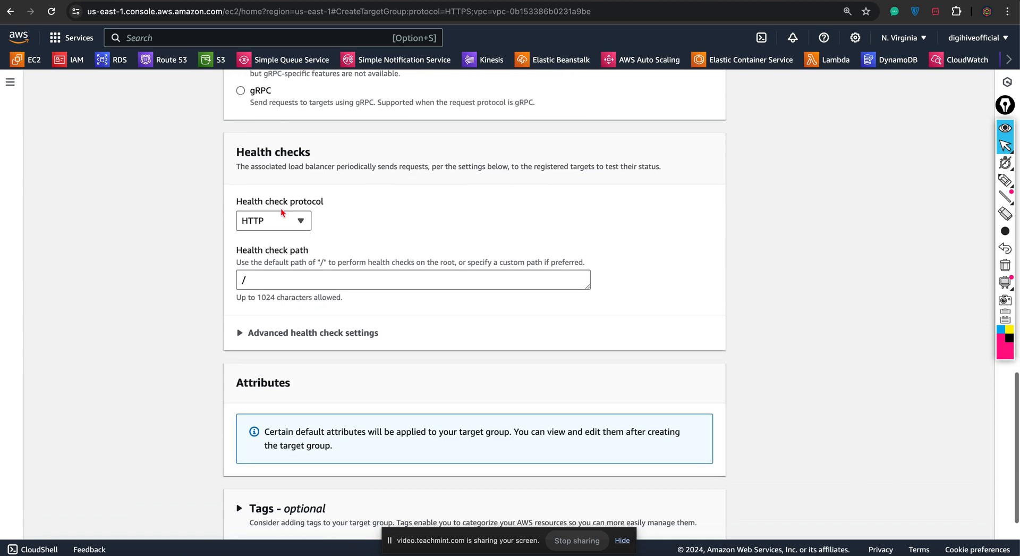
{"action": "scroll", "coordinate": [285, 240], "scroll_direction": "down", "scroll_amount": 1}
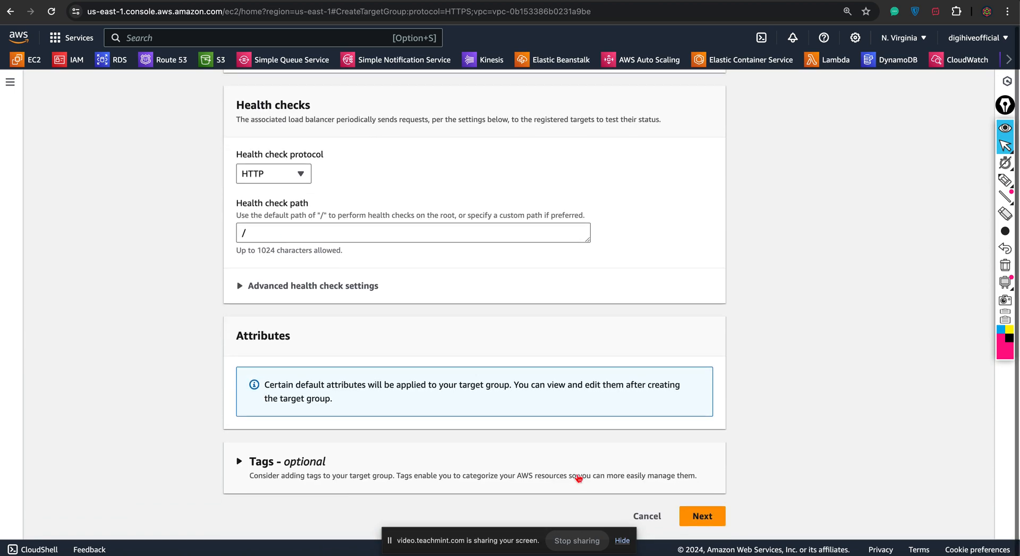
{"action": "left_click", "coordinate": [701, 519]}
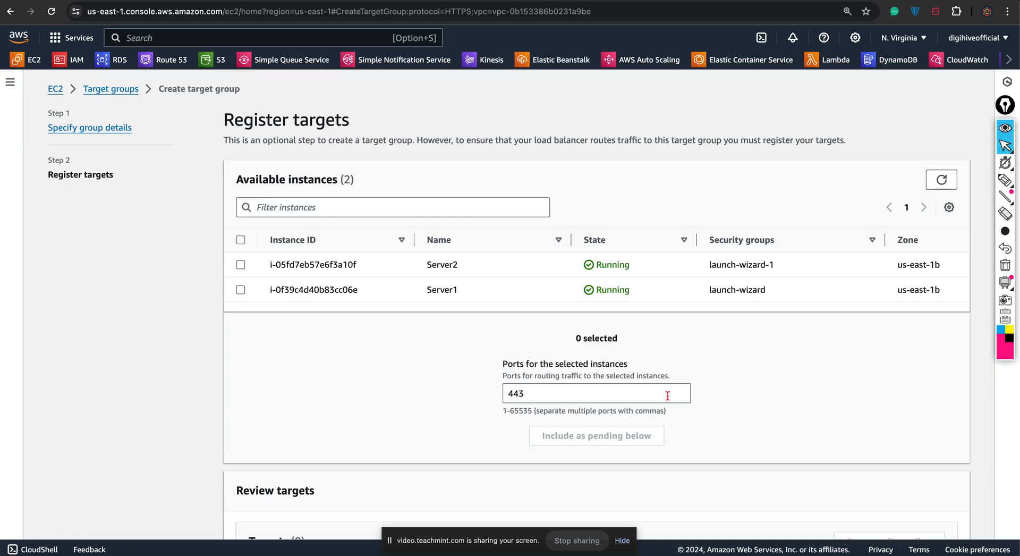
Step: Select both Server1 and Server2 in the available instances and create the target group
{"action": "left_click", "coordinate": [240, 241]}
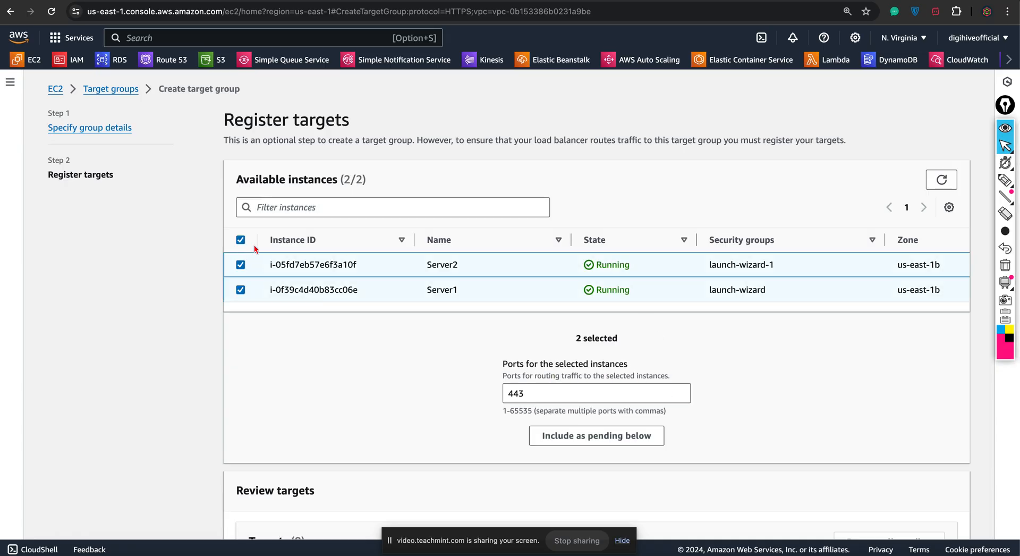
{"action": "scroll", "coordinate": [393, 348], "scroll_direction": "down", "scroll_amount": 4}
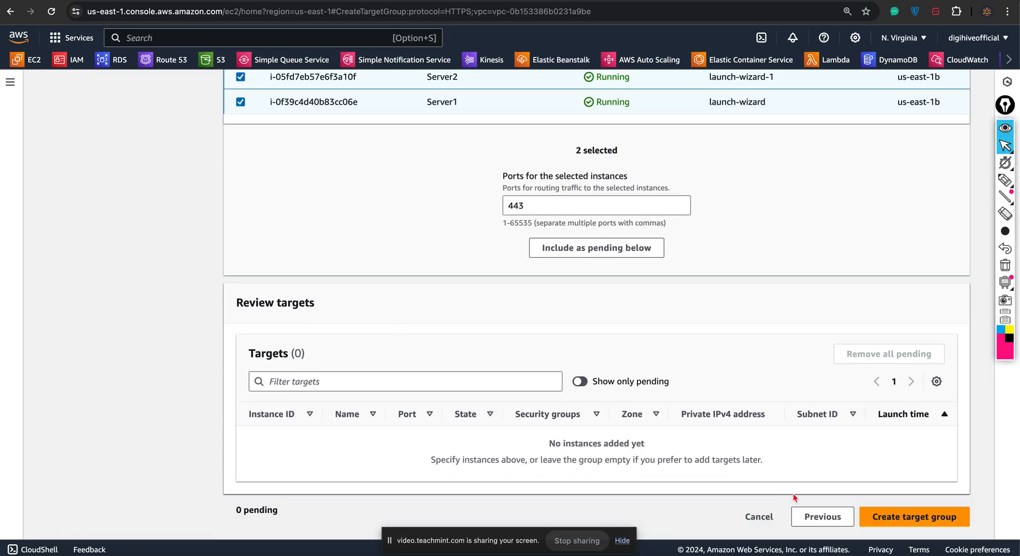
{"action": "left_click", "coordinate": [916, 518]}
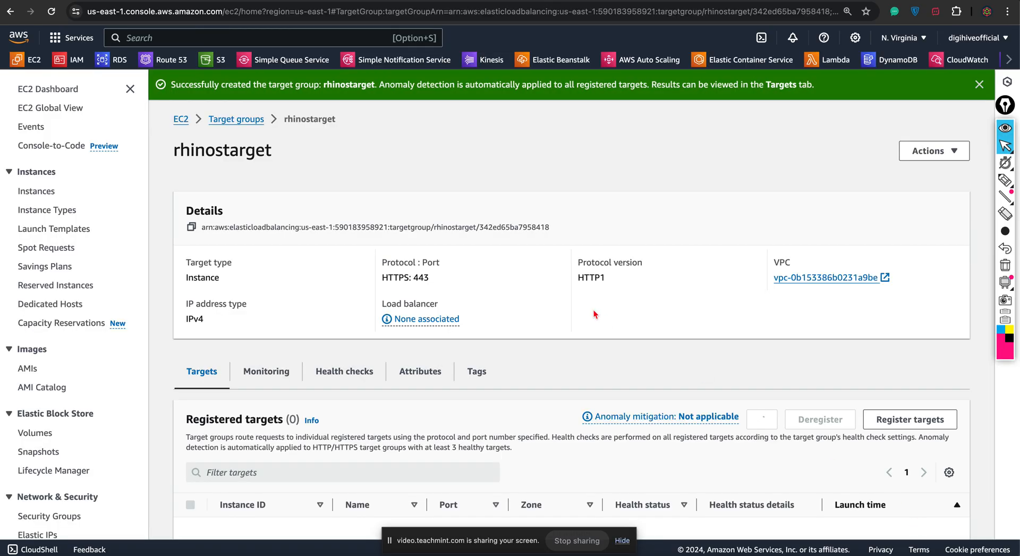
Step: Return to the load balancer form, refresh the target groups and forward the HTTPS listener to rhinostarget
{"action": "left_click", "coordinate": [521, 1]}
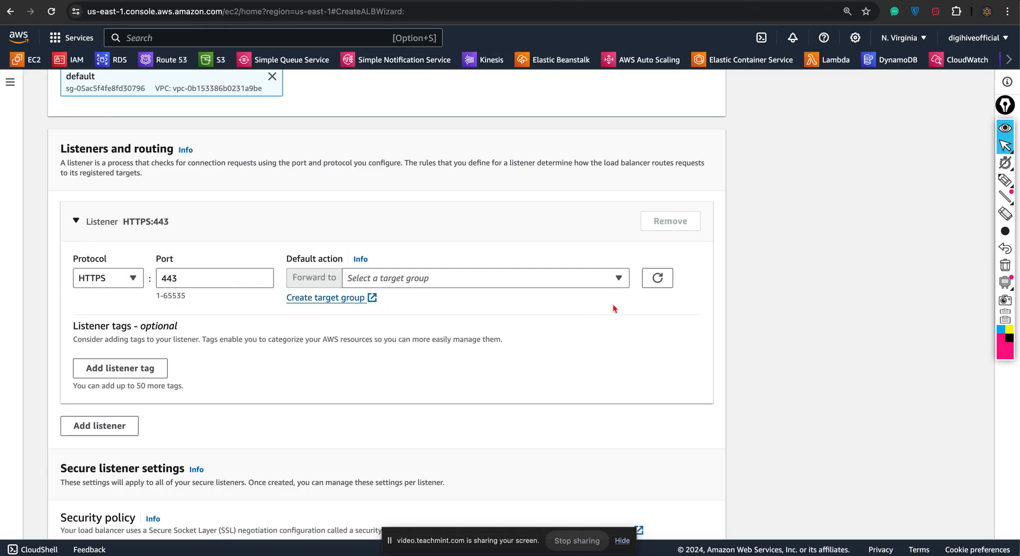
{"action": "left_click", "coordinate": [656, 278]}
{"action": "left_click", "coordinate": [619, 278]}
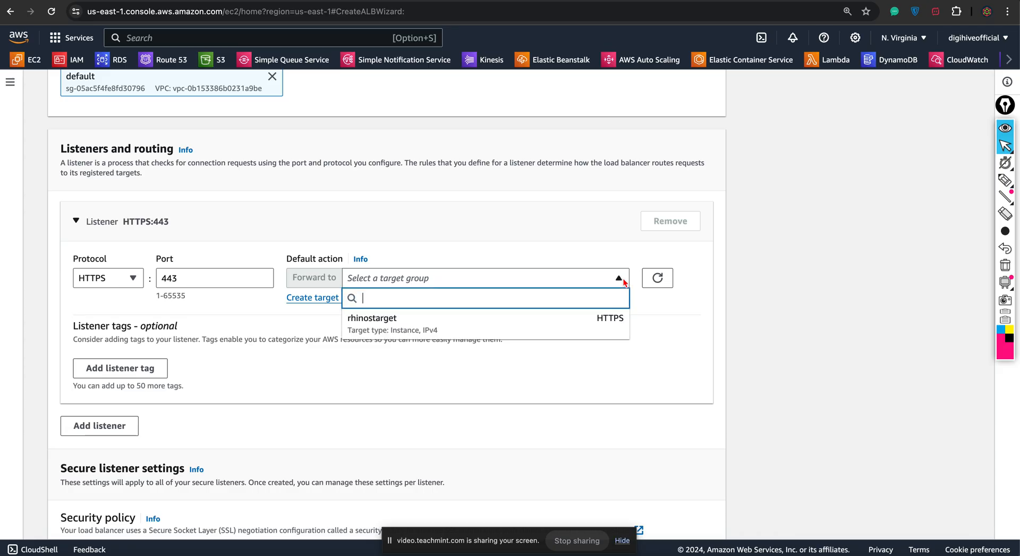
{"action": "left_click", "coordinate": [382, 326]}
{"action": "scroll", "coordinate": [329, 403], "scroll_direction": "down", "scroll_amount": 7}
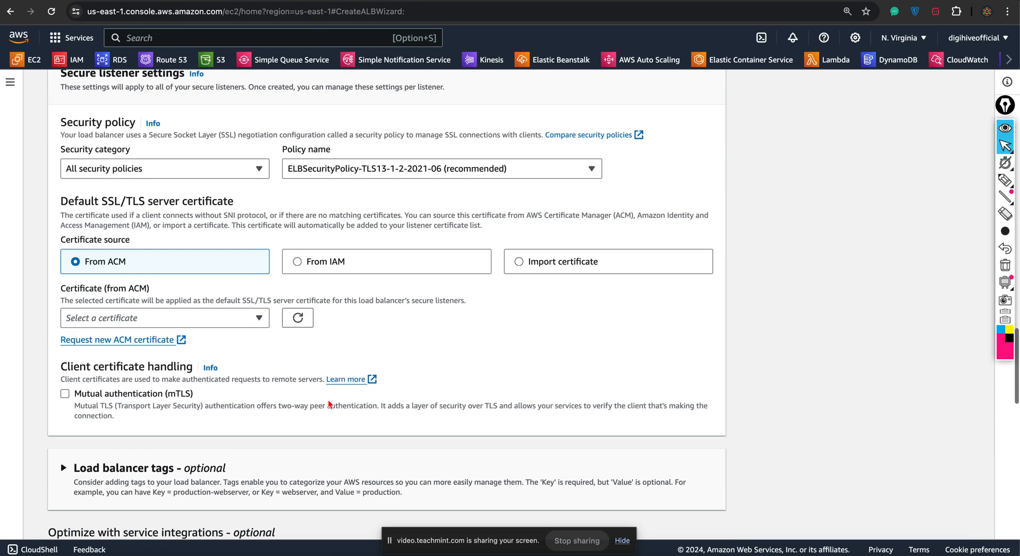
Step: Review the available security policy names for the HTTPS listener and keep the recommended policy
{"action": "scroll", "coordinate": [329, 404], "scroll_direction": "up", "scroll_amount": 2}
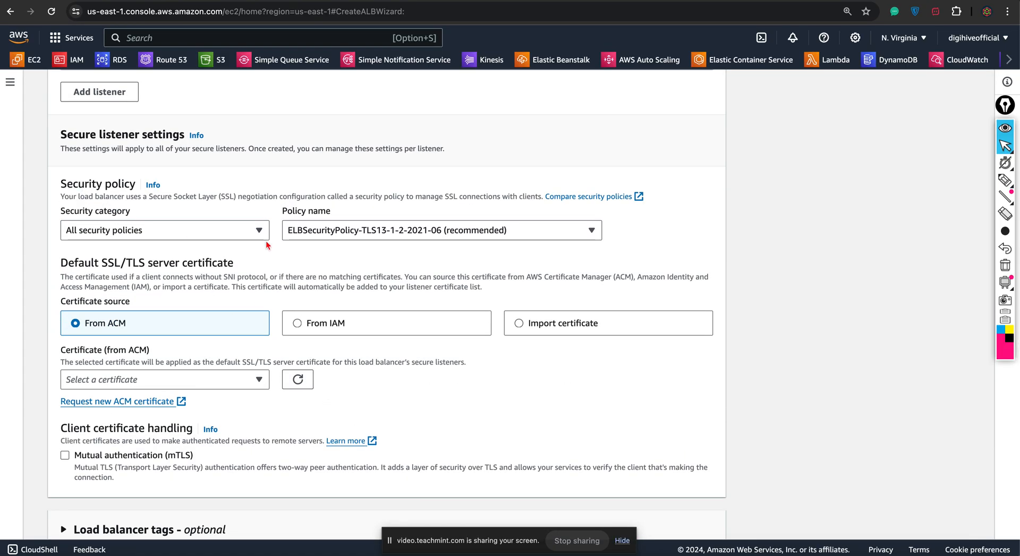
{"action": "left_click", "coordinate": [572, 231]}
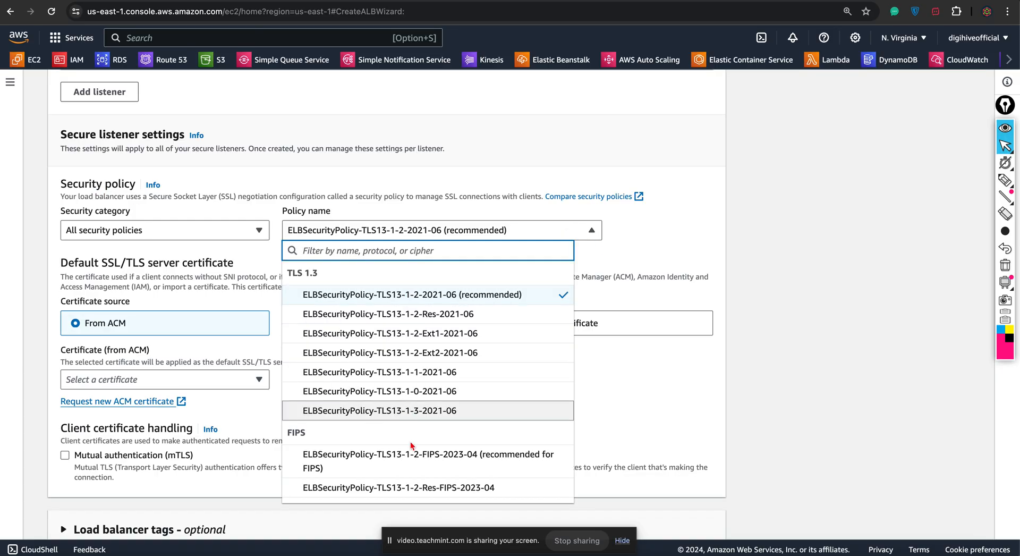
{"action": "scroll", "coordinate": [456, 393], "scroll_direction": "down", "scroll_amount": 4}
{"action": "scroll", "coordinate": [457, 399], "scroll_direction": "up", "scroll_amount": 5}
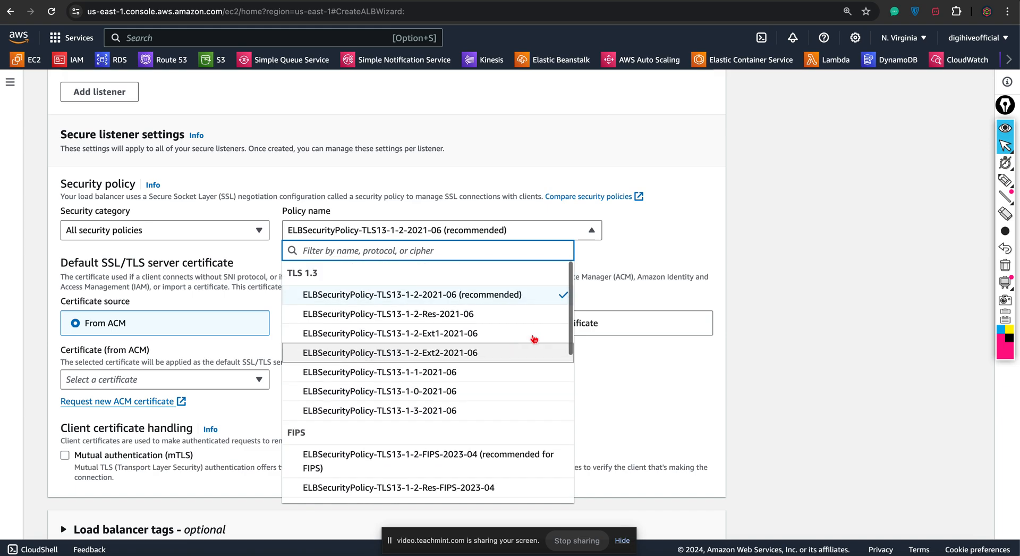
{"action": "left_click", "coordinate": [779, 266]}
Step: Try to create the load balancer with the HTTPS listener and no default SSL/TLS certificate selected
{"action": "scroll", "coordinate": [498, 298], "scroll_direction": "down", "scroll_amount": 15}
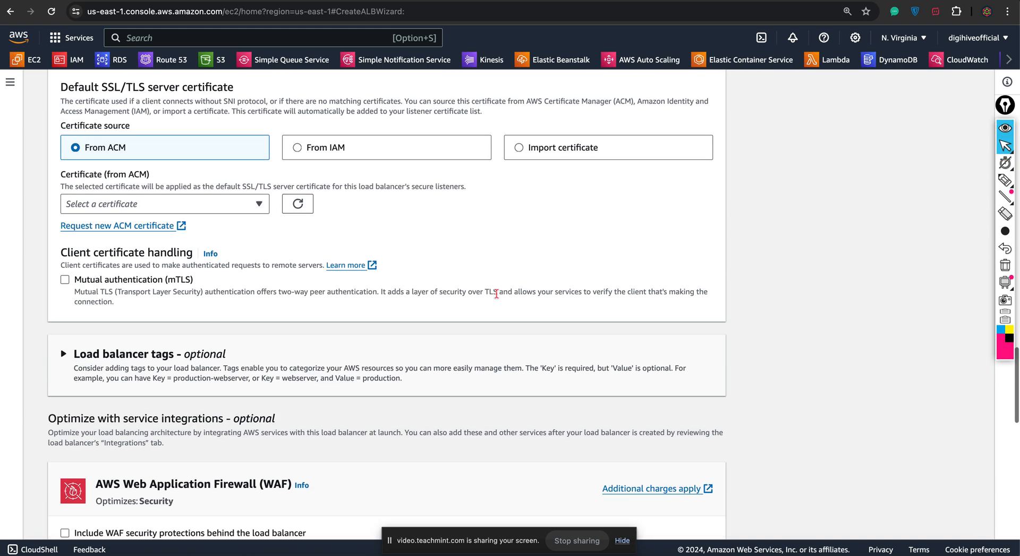
{"action": "scroll", "coordinate": [497, 297], "scroll_direction": "down", "scroll_amount": 5}
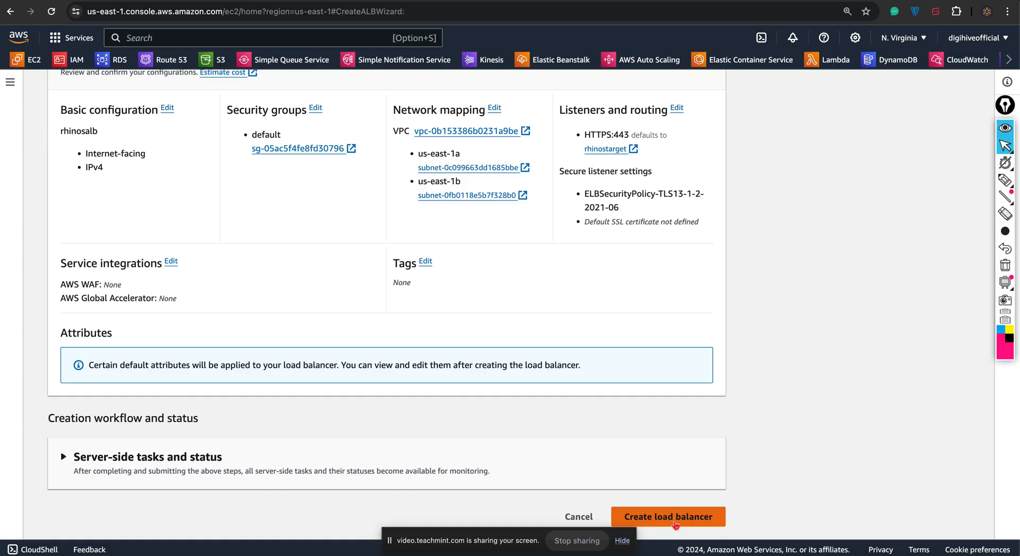
{"action": "left_click", "coordinate": [668, 516]}
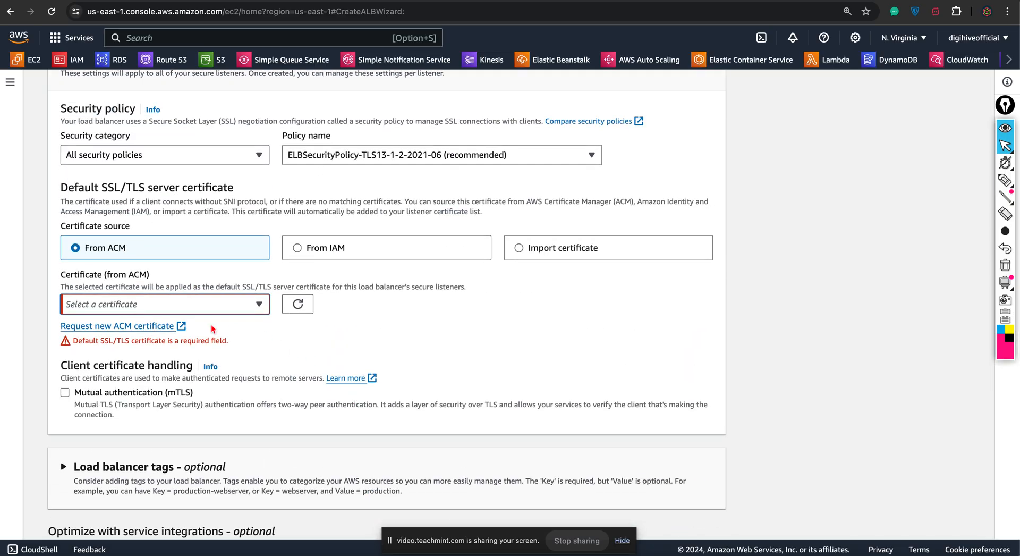
Step: Check the selectable ACM certificates and the security category options in the secure listener settings
{"action": "scroll", "coordinate": [211, 328], "scroll_direction": "up", "scroll_amount": 2}
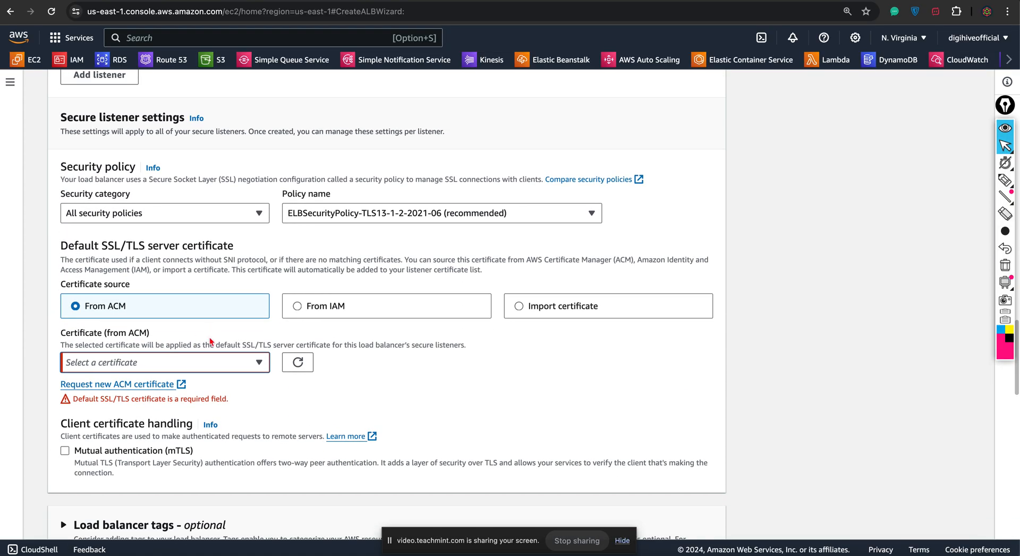
{"action": "left_click", "coordinate": [256, 365]}
{"action": "left_click", "coordinate": [309, 385]}
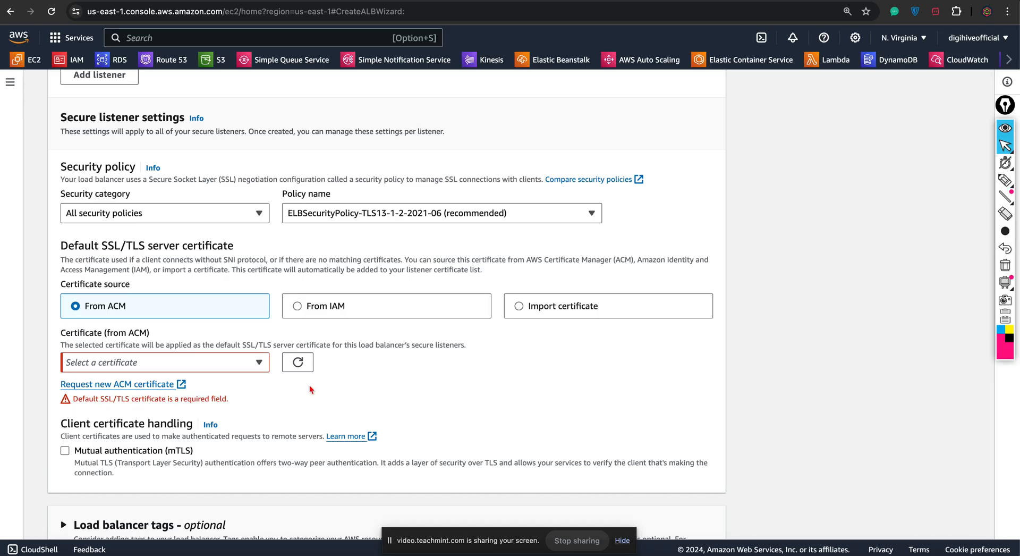
{"action": "scroll", "coordinate": [335, 355], "scroll_direction": "up", "scroll_amount": 1}
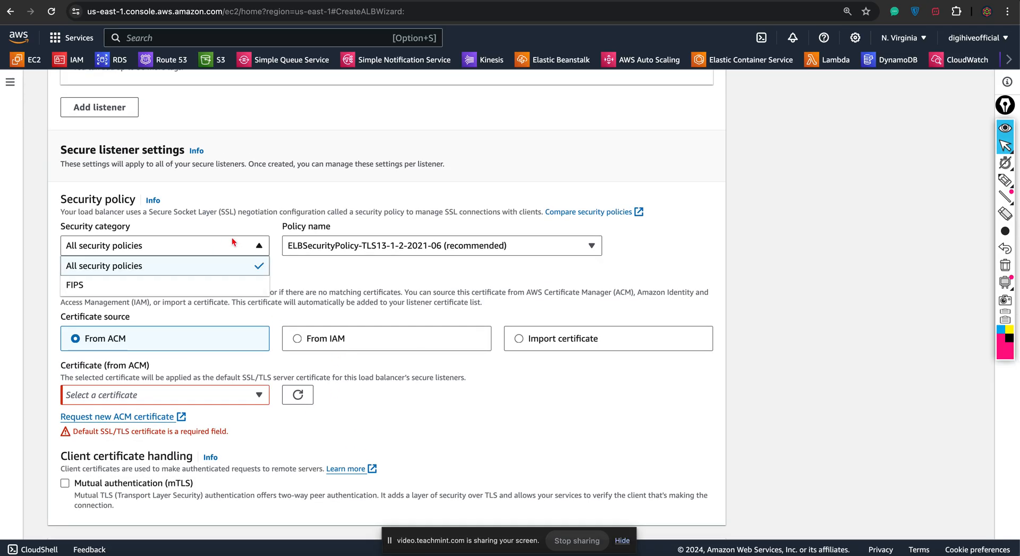
{"action": "left_click", "coordinate": [222, 247]}
{"action": "left_click", "coordinate": [425, 205]}
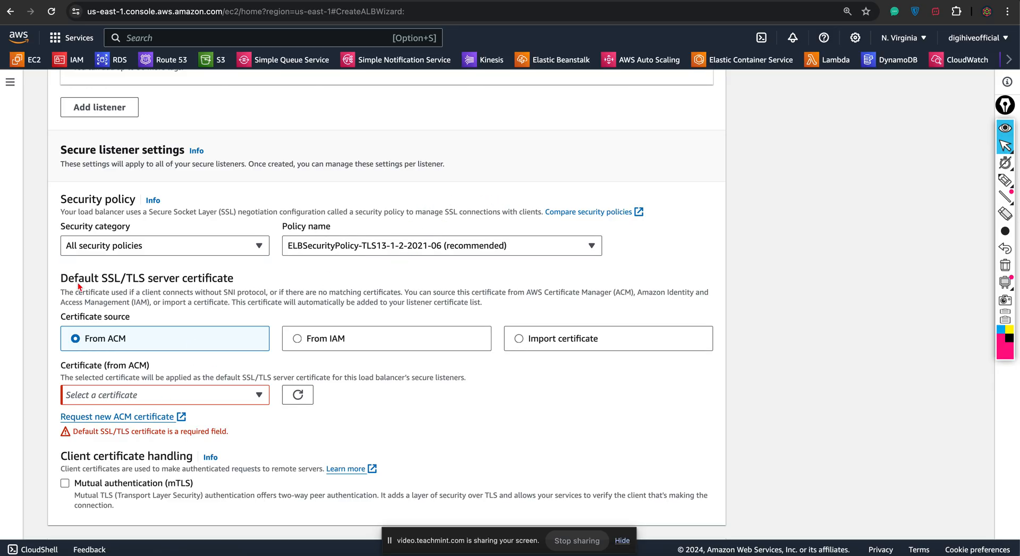
Step: Request a new public ACM certificate for networkrhinos.com with DNS validation and the RSA 2048 key algorithm
{"action": "left_click", "coordinate": [113, 416]}
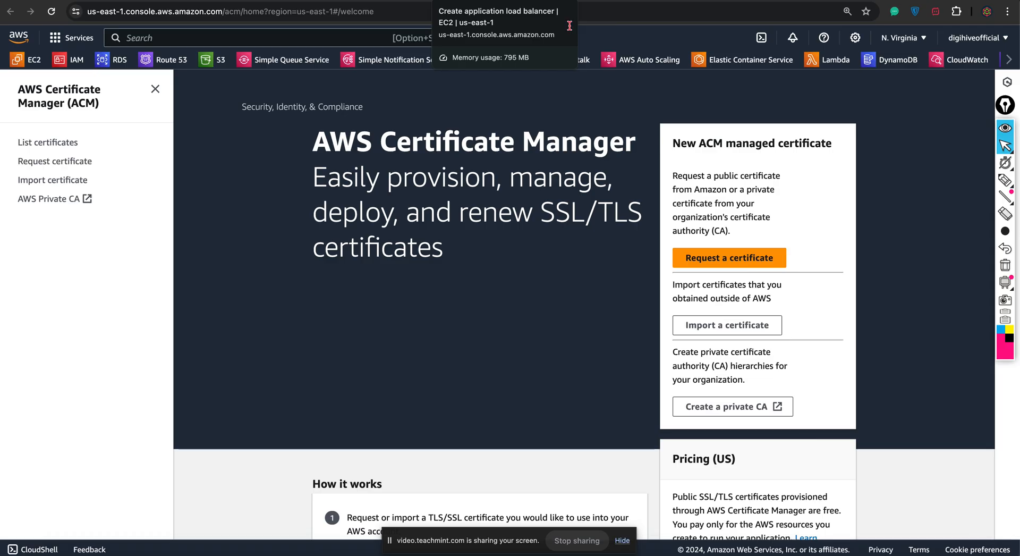
{"action": "left_click", "coordinate": [739, 260]}
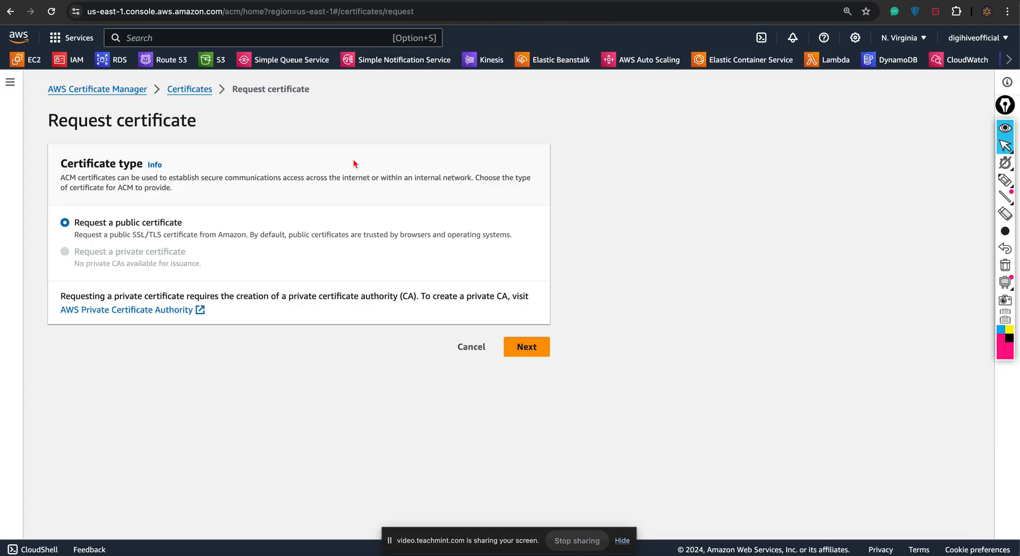
{"action": "left_click", "coordinate": [524, 340]}
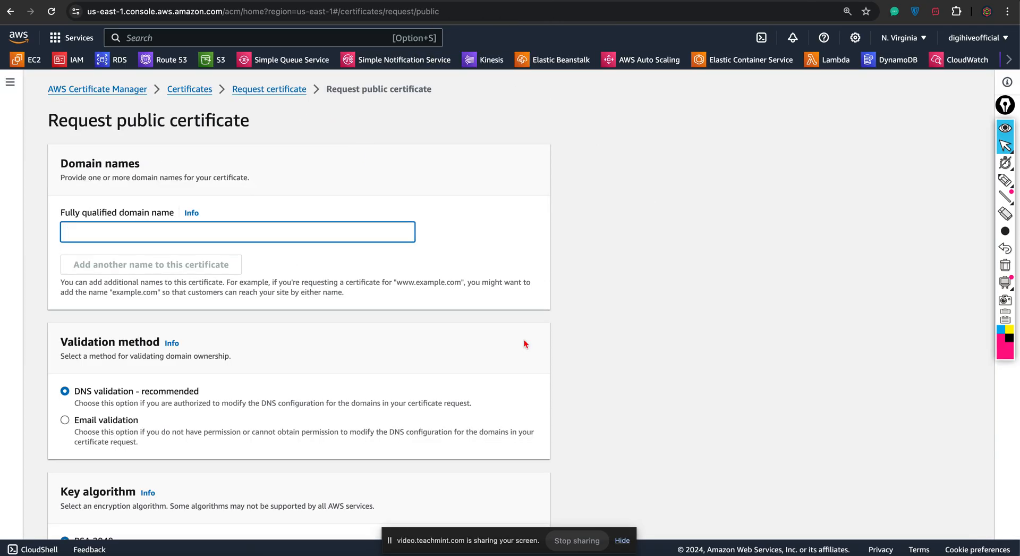
{"action": "scroll", "coordinate": [426, 300], "scroll_direction": "down", "scroll_amount": 4}
{"action": "scroll", "coordinate": [426, 301], "scroll_direction": "up", "scroll_amount": 5}
{"action": "type", "text": "networkrhinos.com"}
{"action": "scroll", "coordinate": [406, 327], "scroll_direction": "down", "scroll_amount": 5}
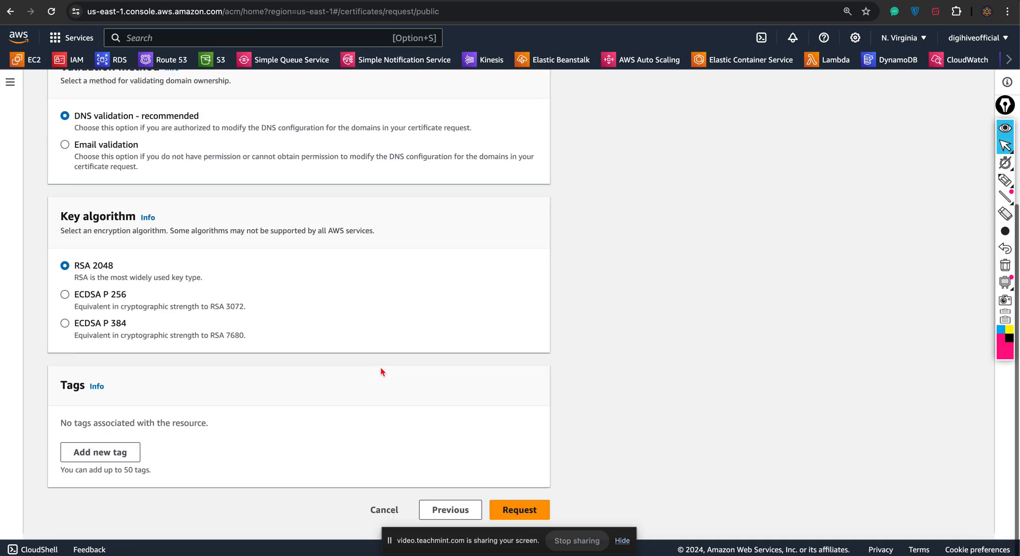
{"action": "left_click", "coordinate": [520, 518]}
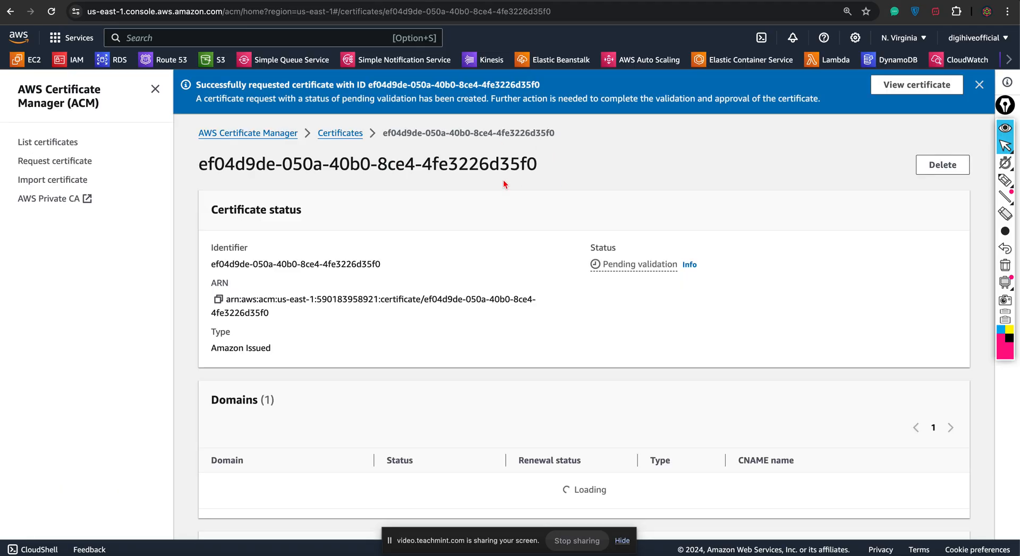
Step: Return to the load balancer form and try the Import certificate source, looking over its required fields
{"action": "left_click", "coordinate": [467, 0]}
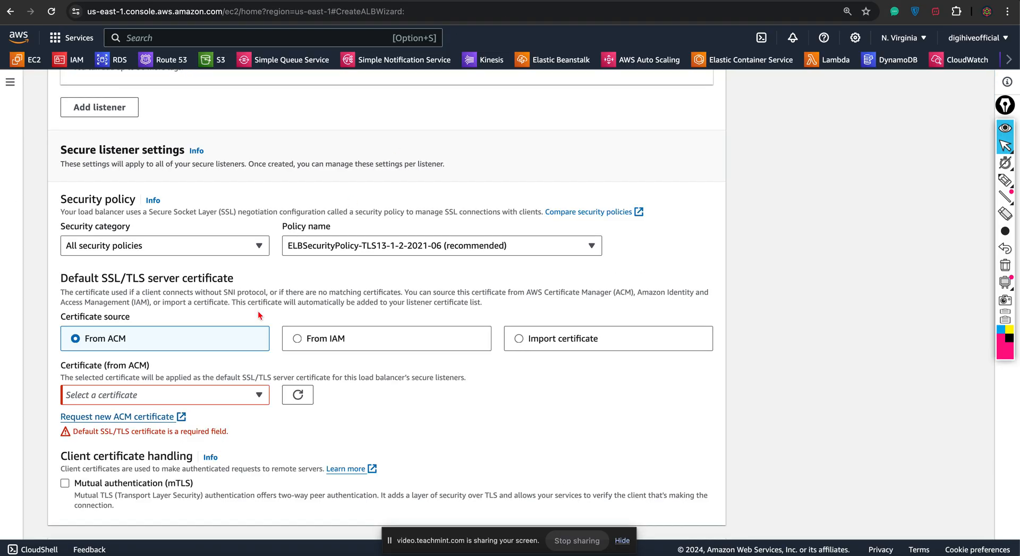
{"action": "left_click", "coordinate": [537, 343]}
{"action": "scroll", "coordinate": [279, 419], "scroll_direction": "down", "scroll_amount": 3}
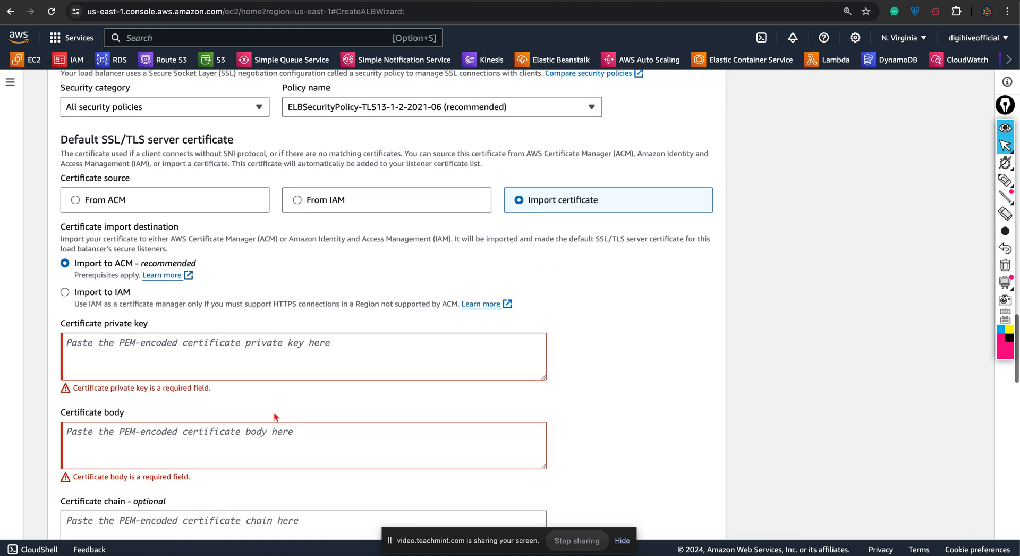
{"action": "scroll", "coordinate": [275, 416], "scroll_direction": "up", "scroll_amount": 5}
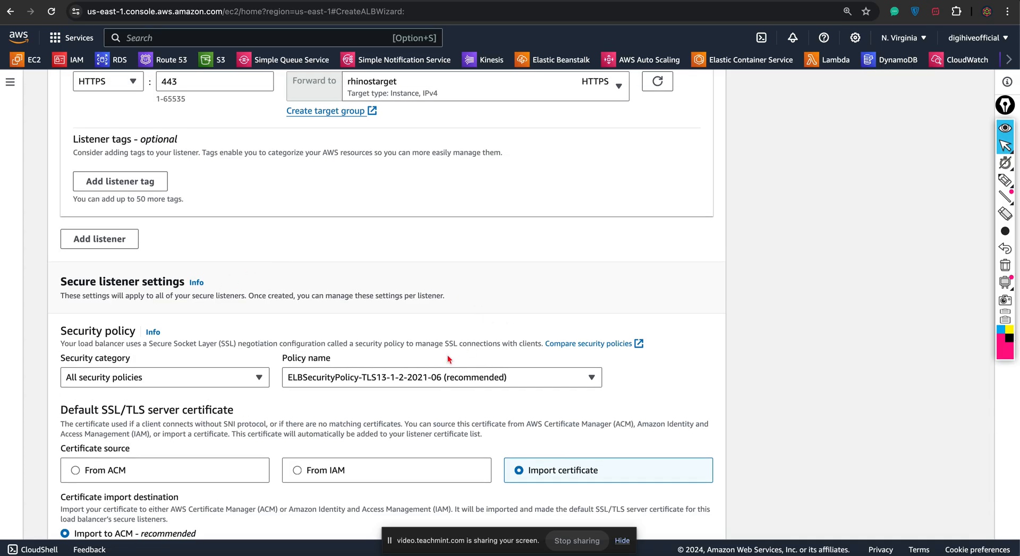
Step: Try the FIPS security category and switch it back to All security policies
{"action": "left_click", "coordinate": [248, 378]}
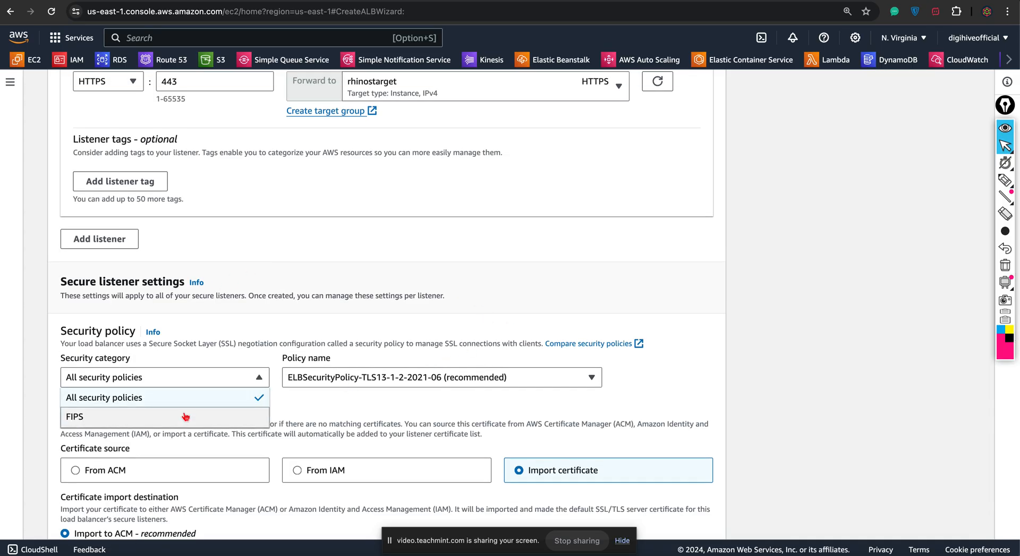
{"action": "left_click", "coordinate": [181, 419]}
{"action": "left_click", "coordinate": [256, 378]}
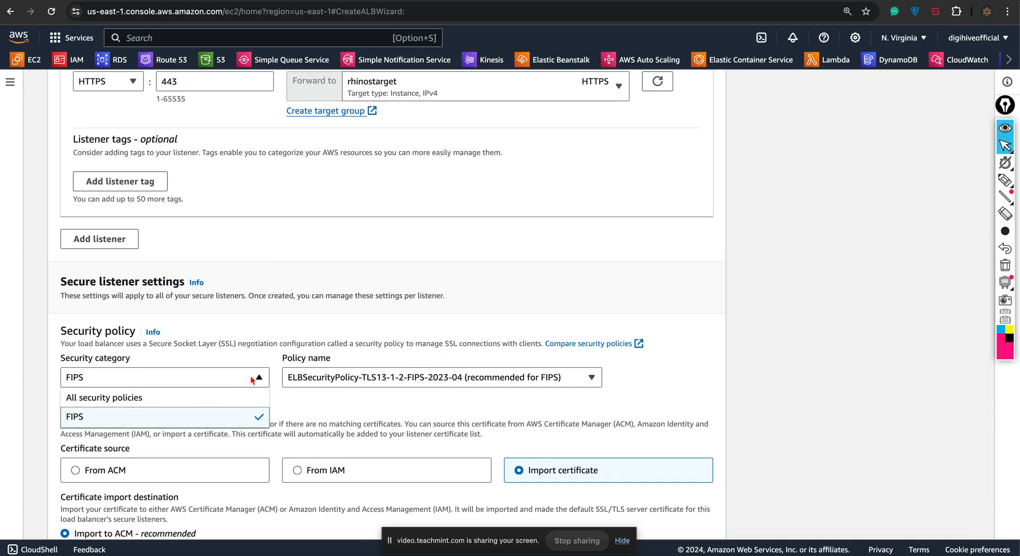
{"action": "left_click", "coordinate": [217, 403]}
{"action": "scroll", "coordinate": [340, 425], "scroll_direction": "down", "scroll_amount": 2}
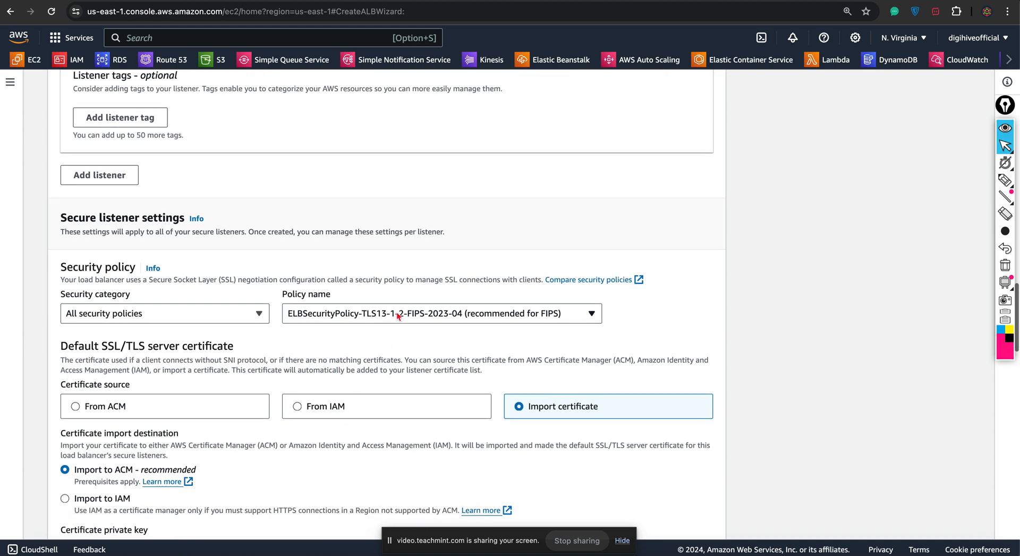
{"action": "left_click", "coordinate": [402, 313]}
{"action": "scroll", "coordinate": [371, 183], "scroll_direction": "down", "scroll_amount": 5}
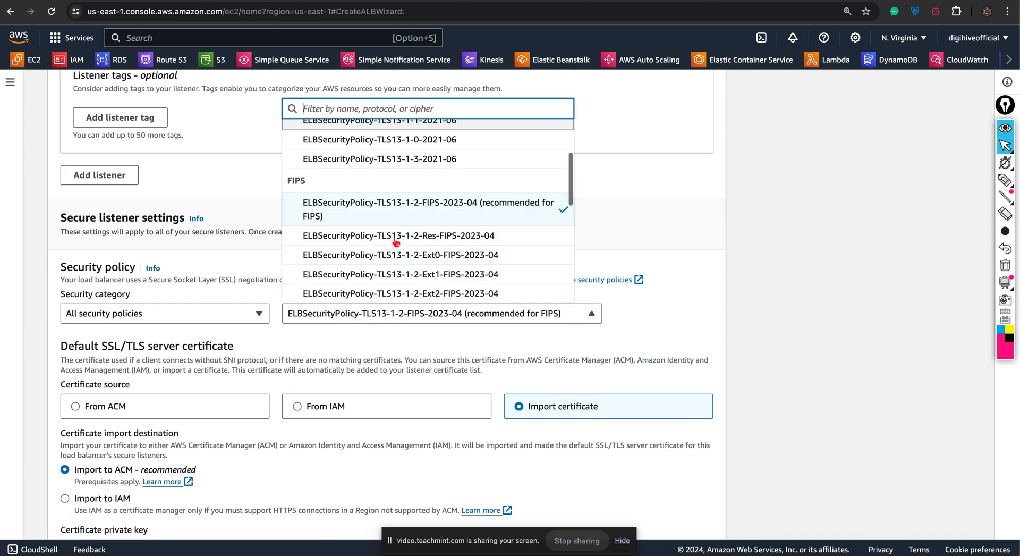
{"action": "scroll", "coordinate": [394, 223], "scroll_direction": "up", "scroll_amount": 3}
{"action": "scroll", "coordinate": [395, 242], "scroll_direction": "up", "scroll_amount": 2}
{"action": "left_click", "coordinate": [425, 154]}
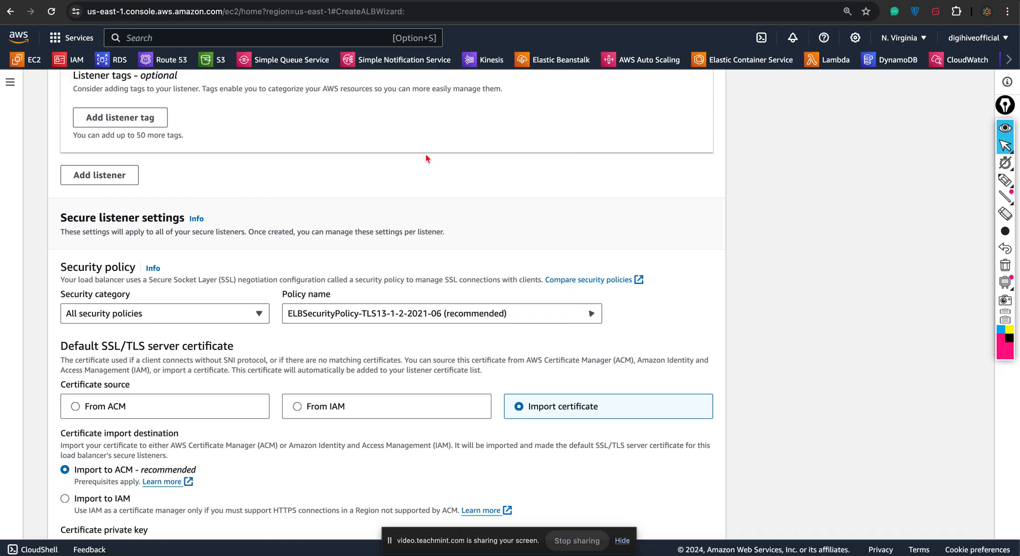
Step: Switch the default certificate source back to From ACM
{"action": "scroll", "coordinate": [287, 334], "scroll_direction": "down", "scroll_amount": 4}
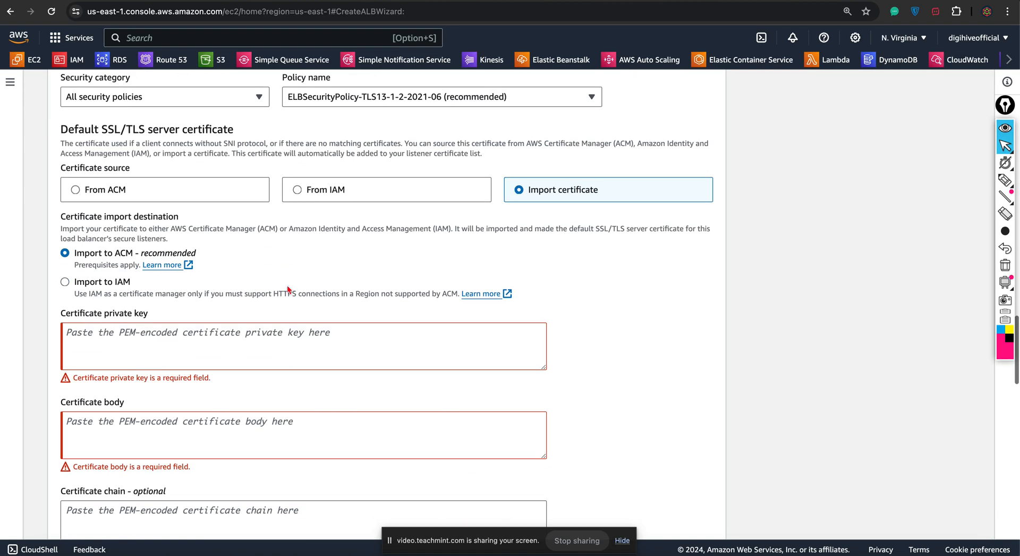
{"action": "left_click", "coordinate": [302, 188]}
{"action": "left_click", "coordinate": [201, 201]}
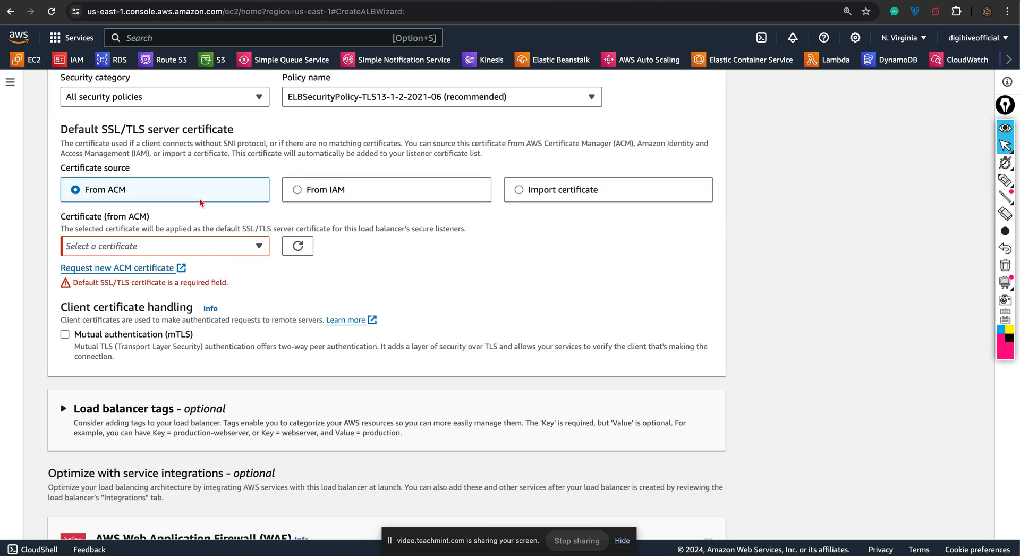
Step: Try mutual authentication (mTLS), turn it off again, and recheck the list of ACM certificates
{"action": "left_click", "coordinate": [65, 334]}
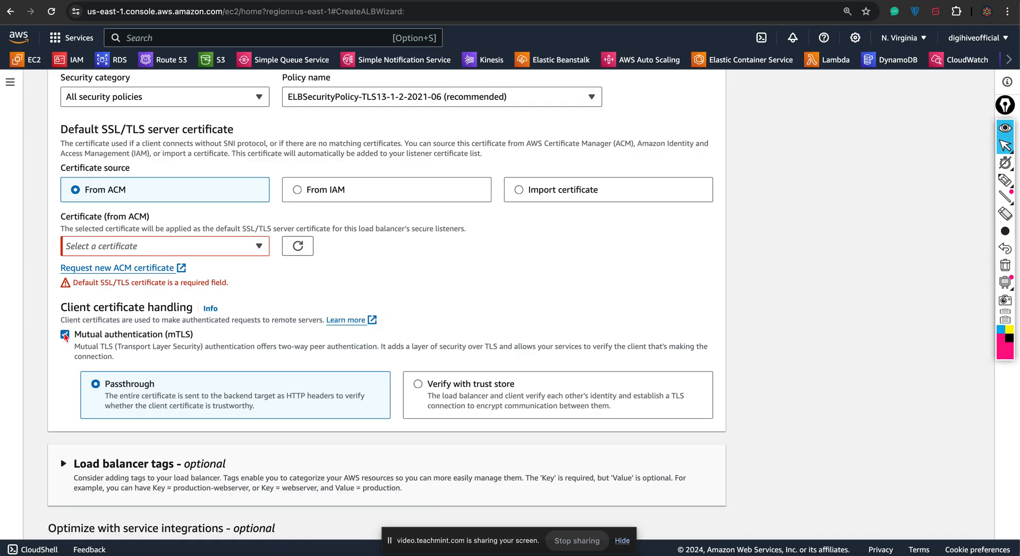
{"action": "left_click", "coordinate": [65, 334]}
{"action": "left_click", "coordinate": [261, 247]}
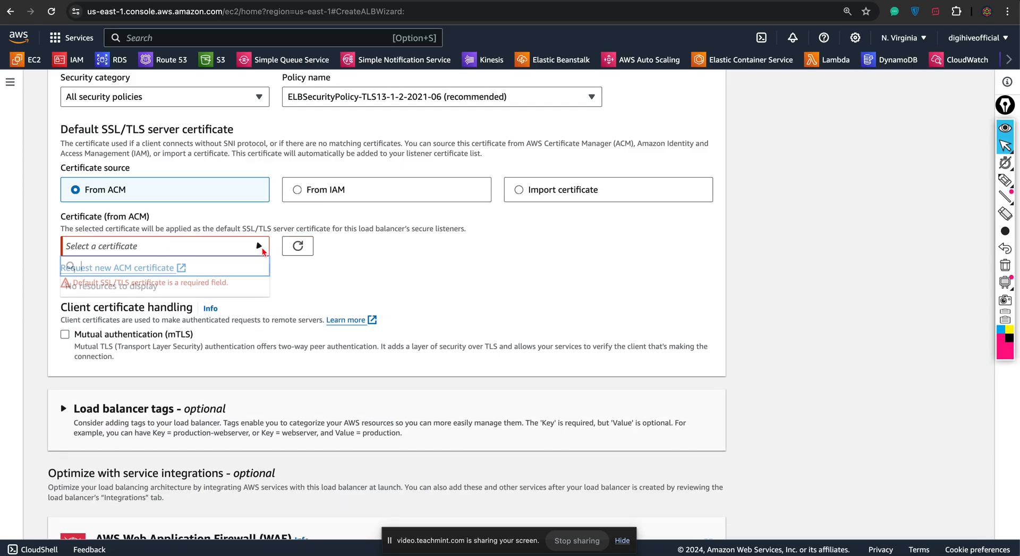
{"action": "left_click", "coordinate": [346, 265]}
Step: Change the load balancer listener's protocol from HTTPS to HTTP on port 80
{"action": "scroll", "coordinate": [338, 260], "scroll_direction": "up", "scroll_amount": 8}
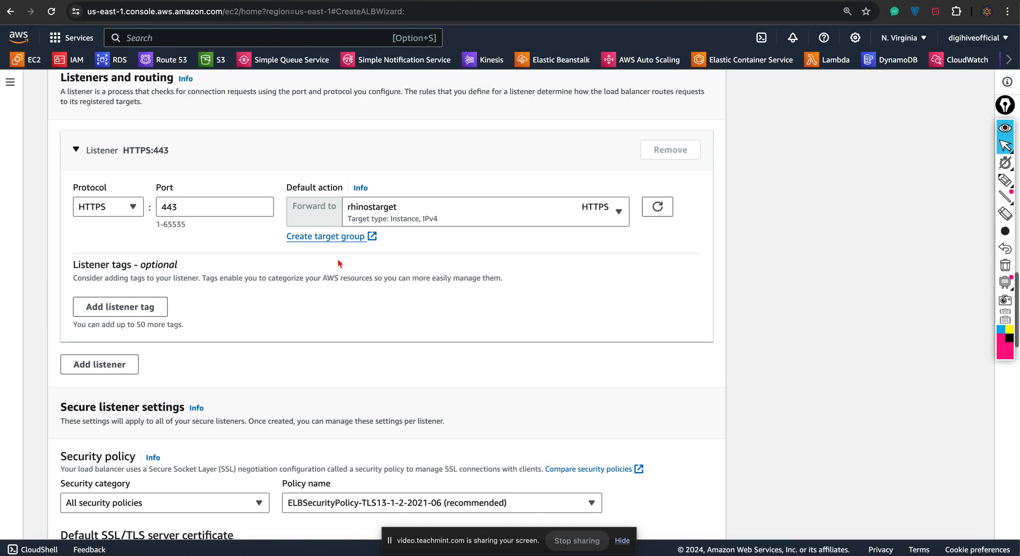
{"action": "scroll", "coordinate": [337, 262], "scroll_direction": "up", "scroll_amount": 3}
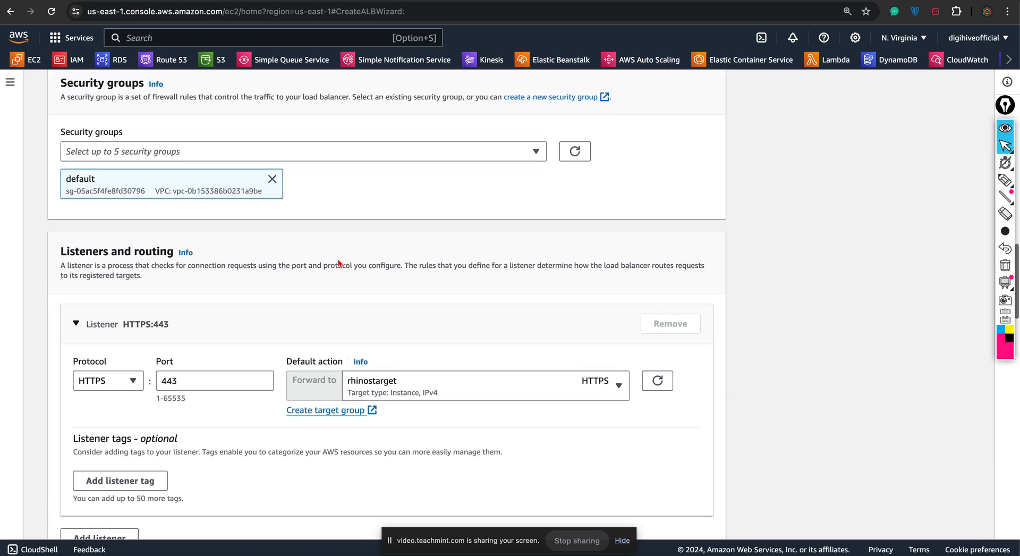
{"action": "scroll", "coordinate": [338, 261], "scroll_direction": "up", "scroll_amount": 7}
{"action": "scroll", "coordinate": [338, 262], "scroll_direction": "down", "scroll_amount": 6}
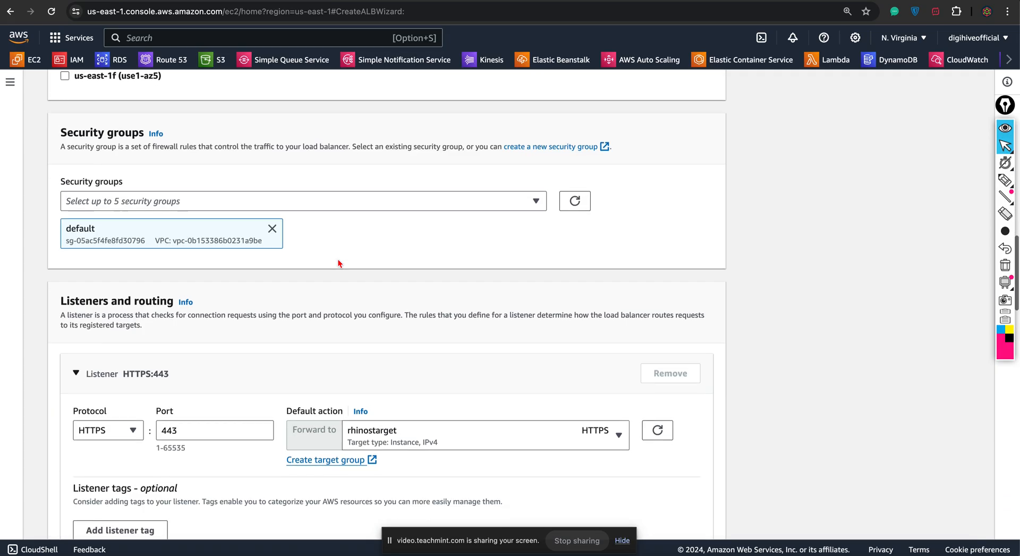
{"action": "scroll", "coordinate": [338, 262], "scroll_direction": "down", "scroll_amount": 4}
{"action": "left_click", "coordinate": [108, 237]}
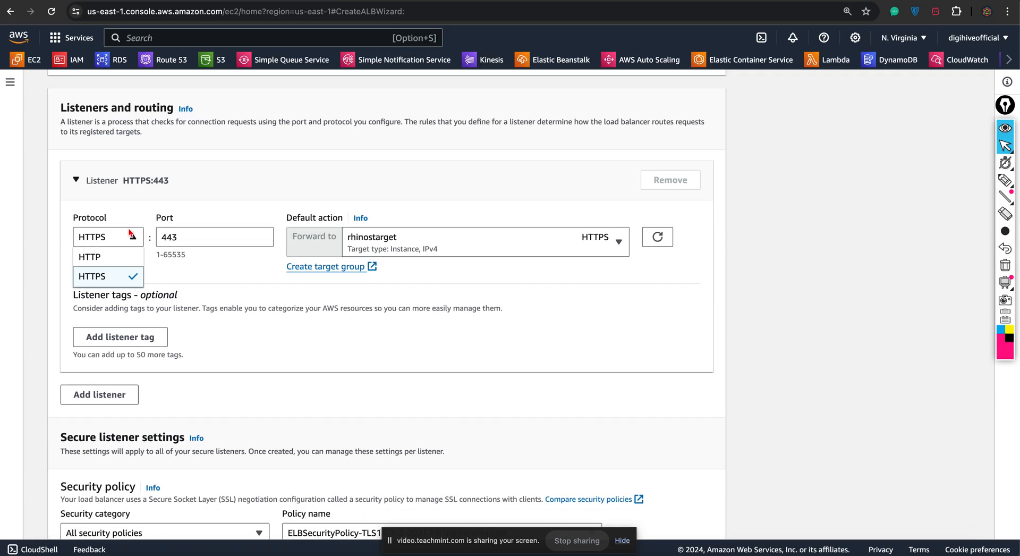
{"action": "left_click", "coordinate": [113, 257]}
Step: Review the load balancer summary and listener settings, and switch to the requested certificate's page in Certificate Manager
{"action": "scroll", "coordinate": [252, 359], "scroll_direction": "down", "scroll_amount": 12}
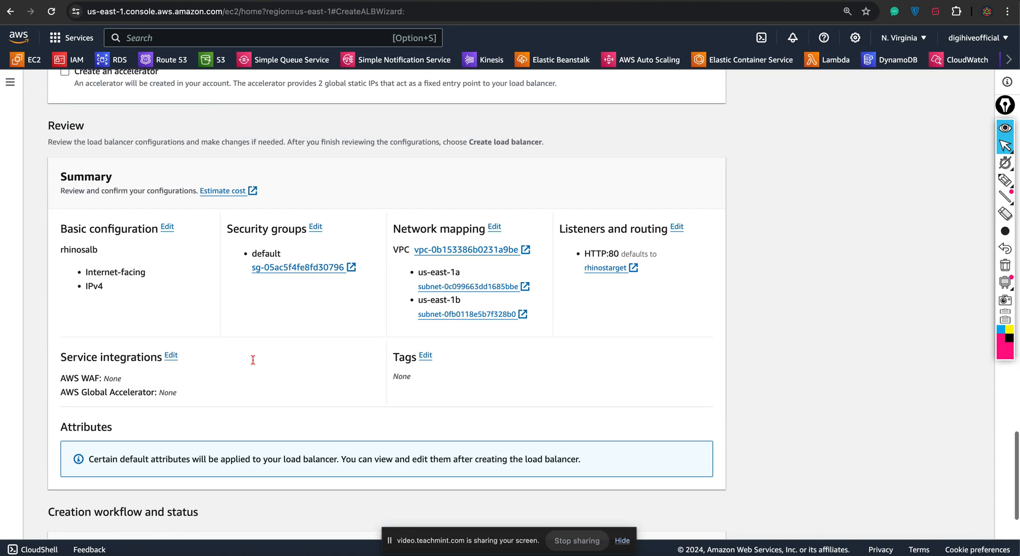
{"action": "scroll", "coordinate": [253, 360], "scroll_direction": "up", "scroll_amount": 10}
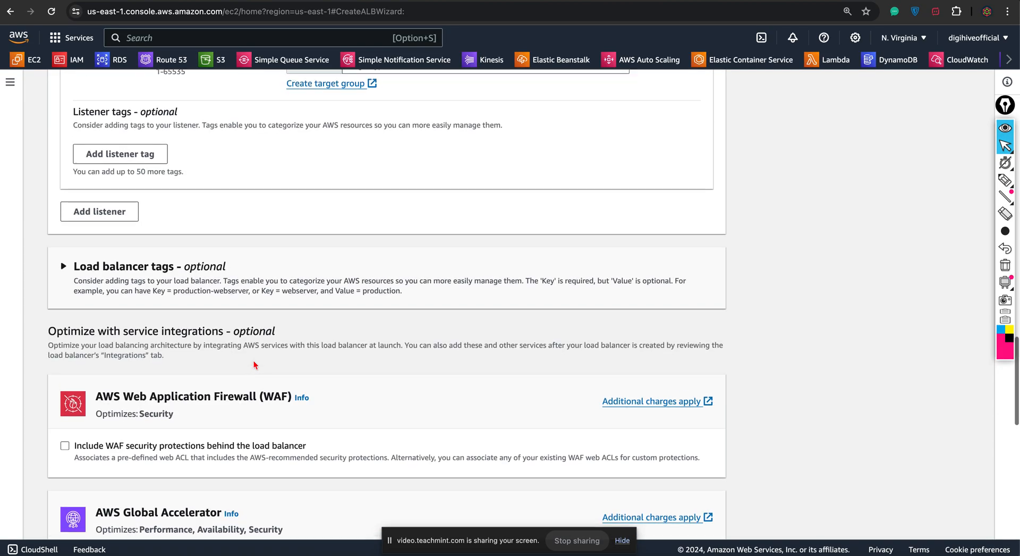
{"action": "scroll", "coordinate": [255, 364], "scroll_direction": "up", "scroll_amount": 5}
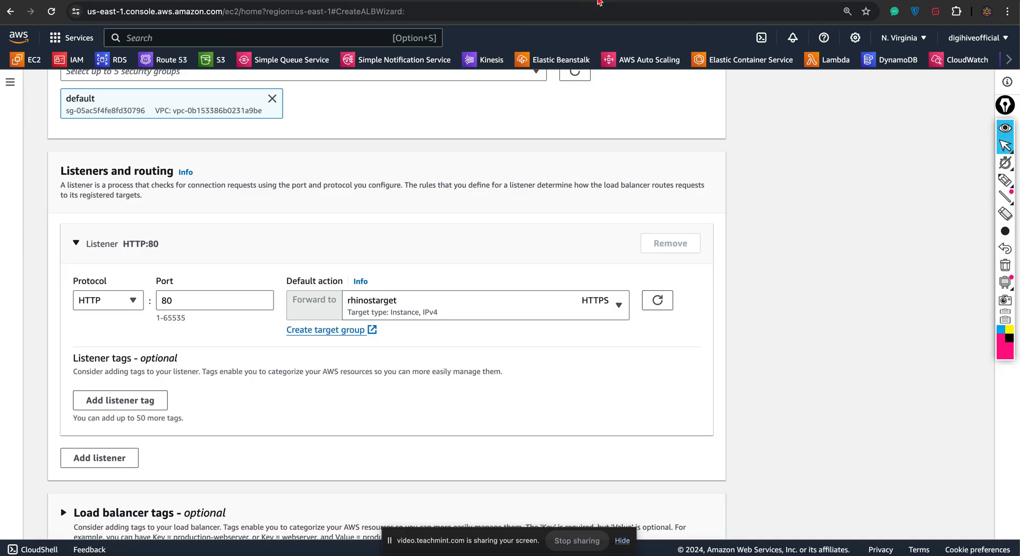
{"action": "left_click", "coordinate": [604, 0]}
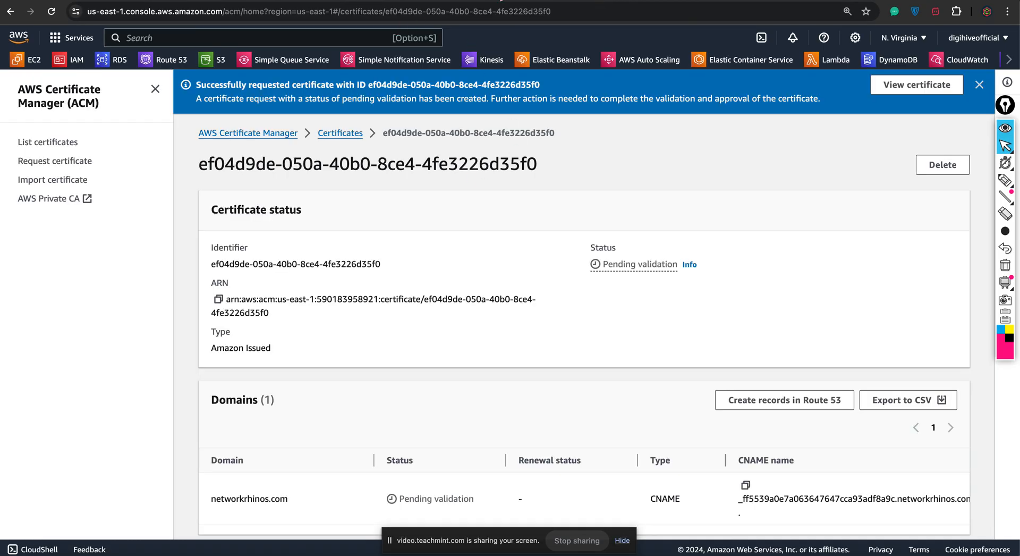
Step: Return to the load balancer setup, review the HTTP:80 listener forwarding to rhinostarget and the summary, and create the load balancer rhinosalb
{"action": "left_click", "coordinate": [465, 0]}
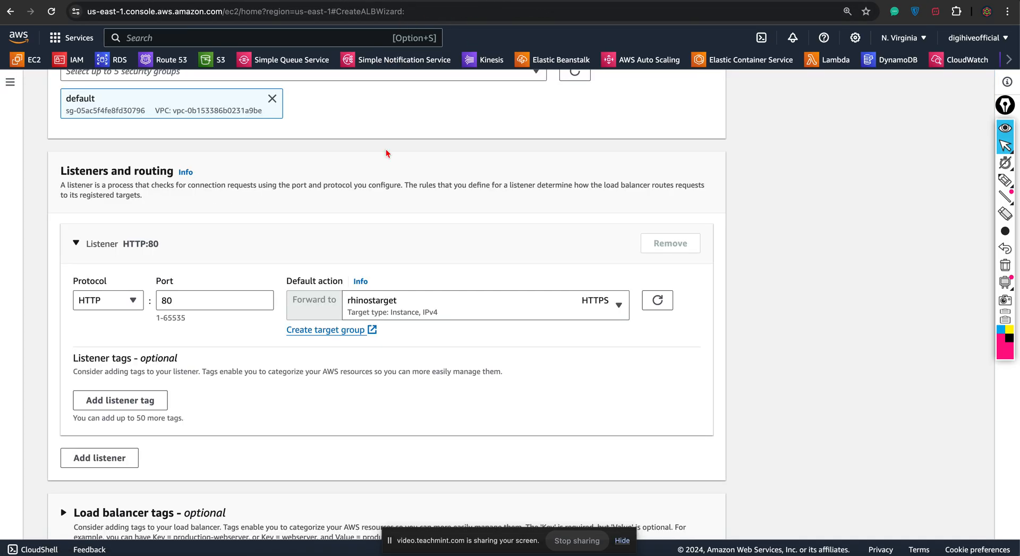
{"action": "scroll", "coordinate": [331, 248], "scroll_direction": "down", "scroll_amount": 3}
{"action": "scroll", "coordinate": [329, 247], "scroll_direction": "down", "scroll_amount": 3}
{"action": "scroll", "coordinate": [330, 257], "scroll_direction": "up", "scroll_amount": 5}
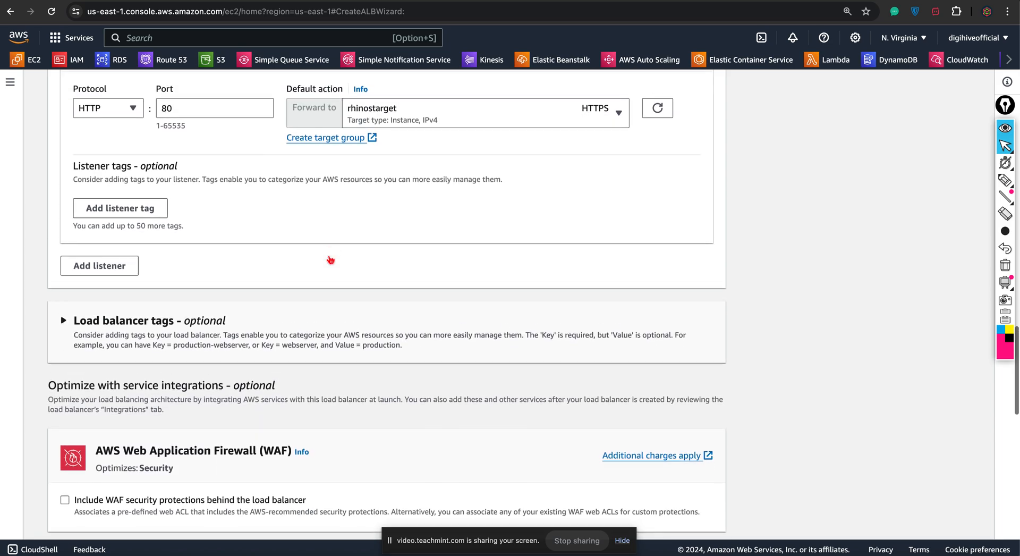
{"action": "scroll", "coordinate": [189, 332], "scroll_direction": "up", "scroll_amount": 1}
{"action": "scroll", "coordinate": [213, 343], "scroll_direction": "down", "scroll_amount": 8}
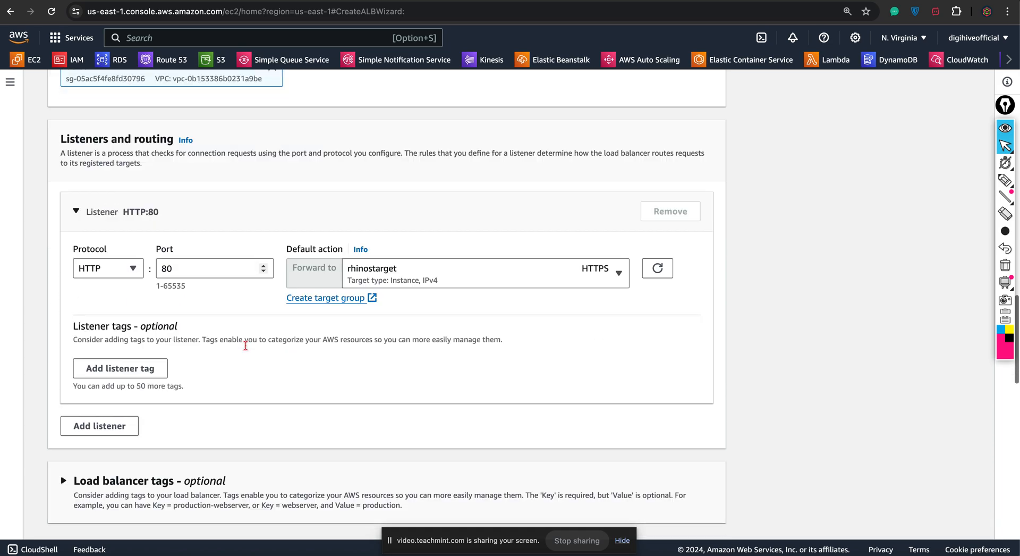
{"action": "scroll", "coordinate": [370, 356], "scroll_direction": "down", "scroll_amount": 8}
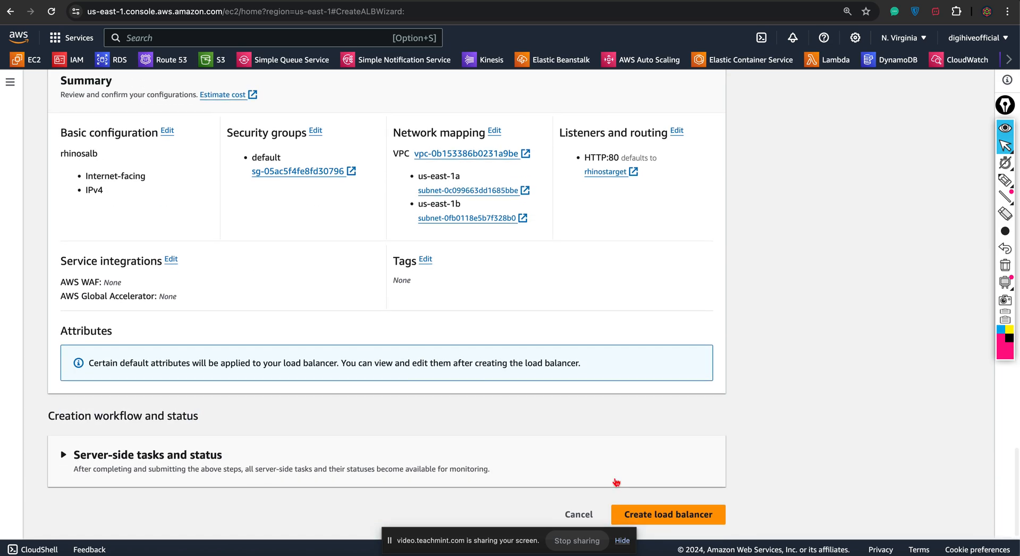
{"action": "left_click", "coordinate": [660, 518]}
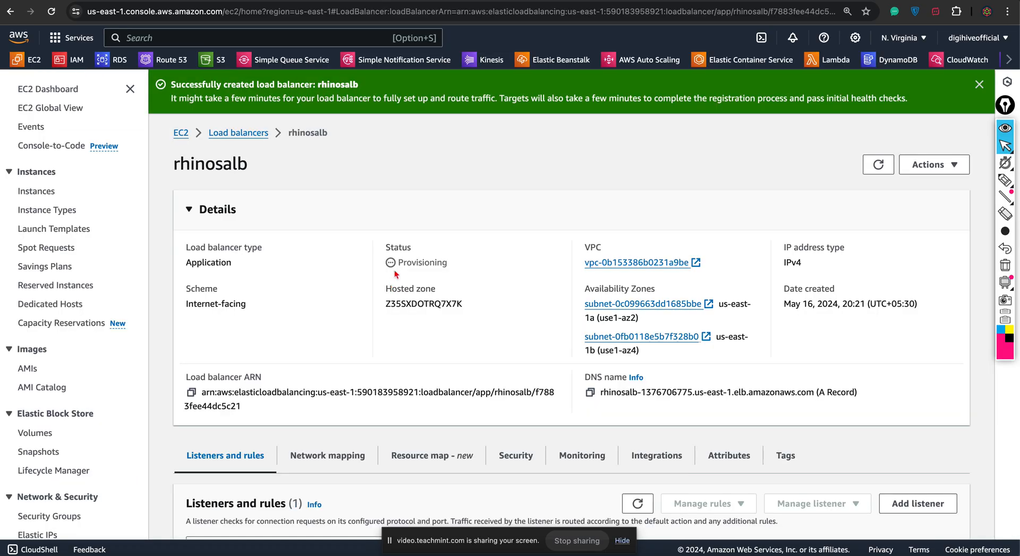
Step: Check the provisioning status and listener of rhinosalb, and refresh the load balancer's details
{"action": "double_click", "coordinate": [407, 258]}
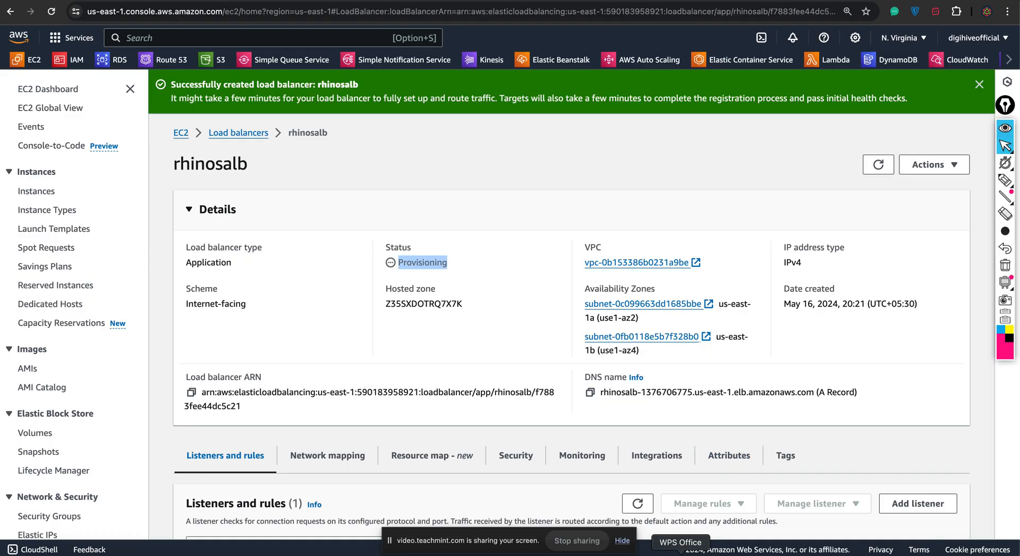
{"action": "scroll", "coordinate": [570, 237], "scroll_direction": "down", "scroll_amount": 5}
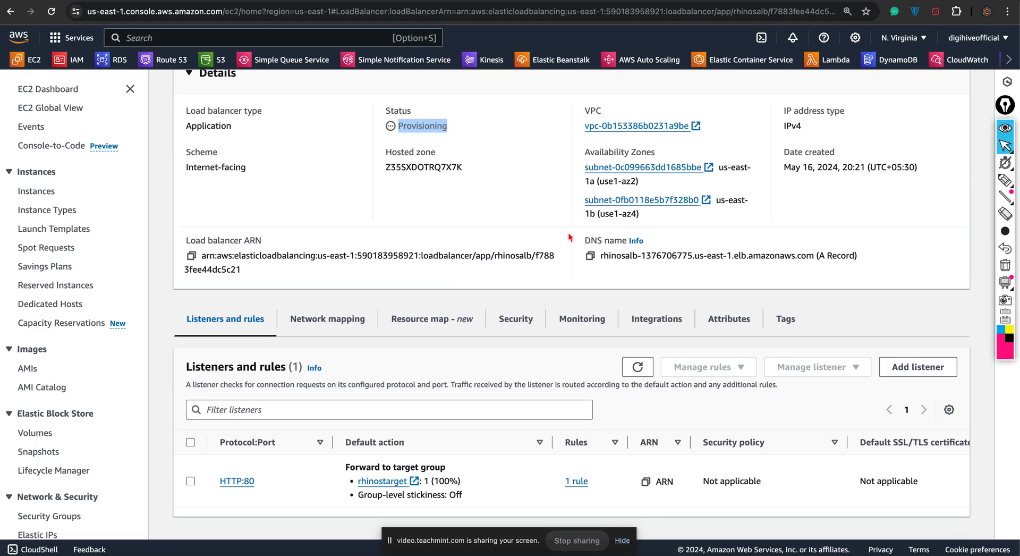
{"action": "scroll", "coordinate": [584, 213], "scroll_direction": "up", "scroll_amount": 5}
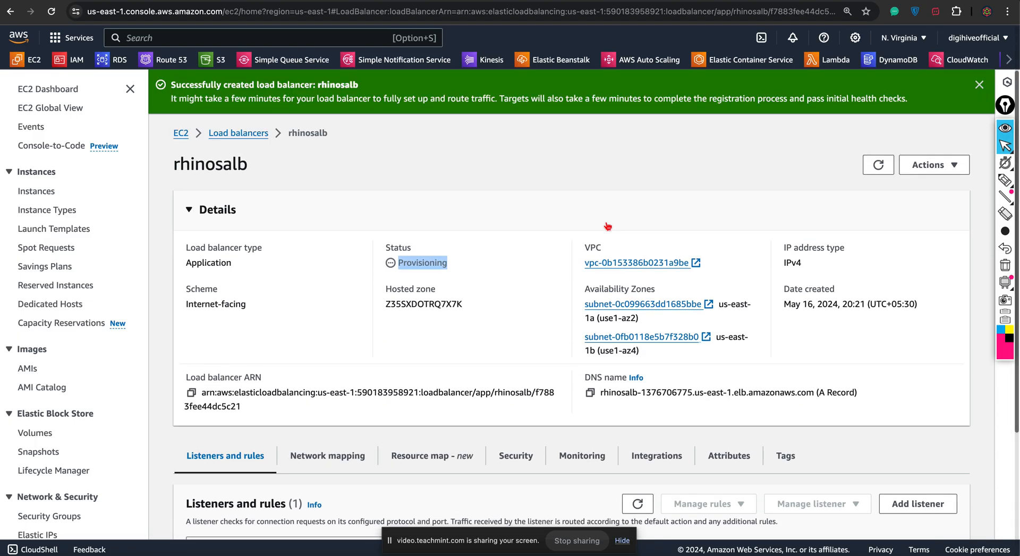
{"action": "left_click", "coordinate": [878, 166]}
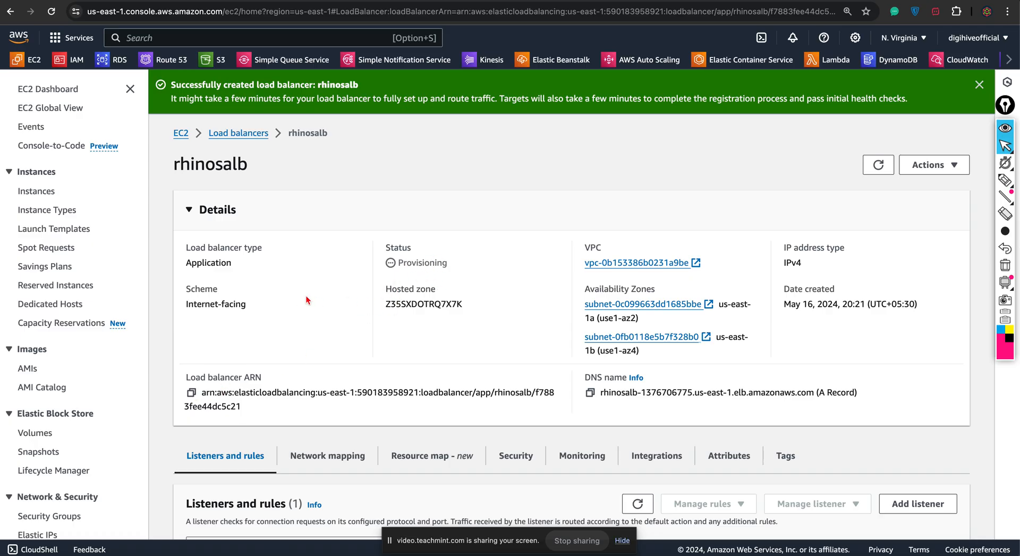
{"action": "scroll", "coordinate": [396, 330], "scroll_direction": "down", "scroll_amount": 5}
{"action": "scroll", "coordinate": [393, 354], "scroll_direction": "up", "scroll_amount": 2}
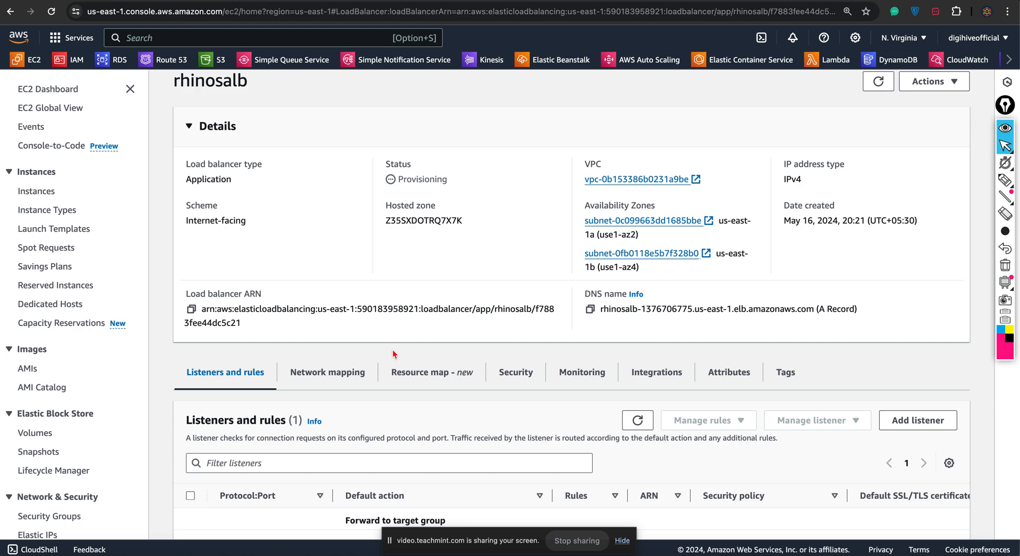
Step: Examine the network mapping, integrations, monitoring, and listeners and rules of rhinosalb
{"action": "left_click", "coordinate": [329, 374]}
{"action": "scroll", "coordinate": [384, 369], "scroll_direction": "down", "scroll_amount": 5}
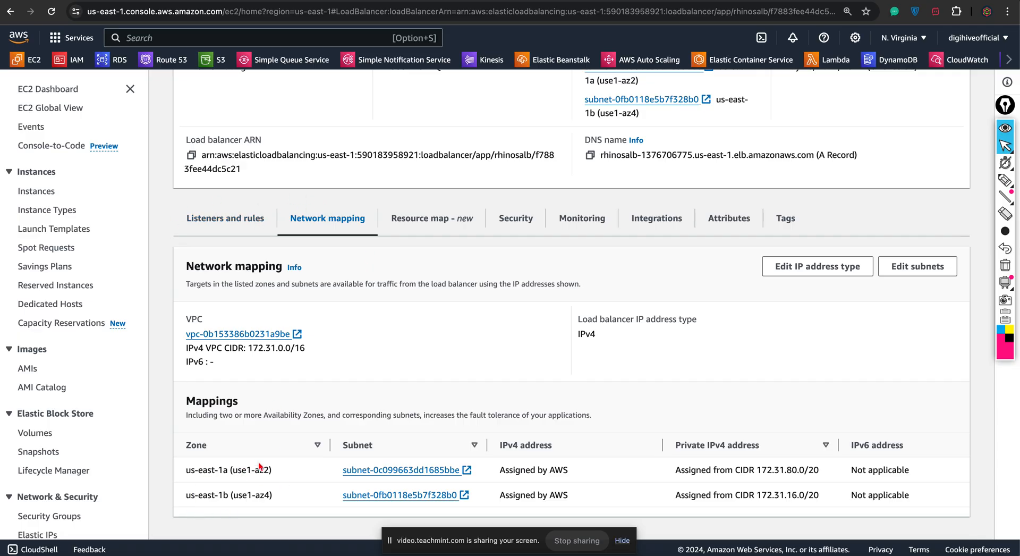
{"action": "scroll", "coordinate": [392, 319], "scroll_direction": "up", "scroll_amount": 2}
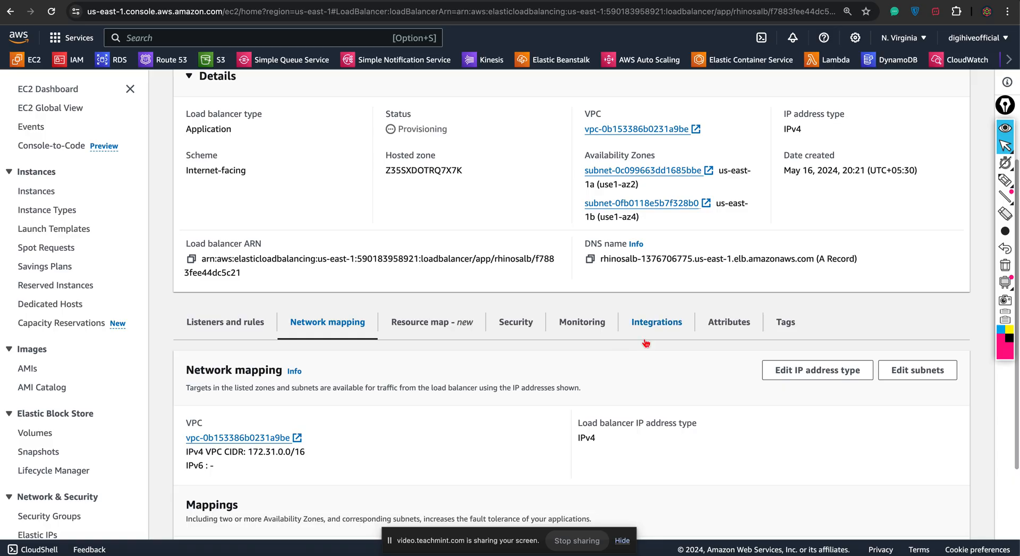
{"action": "left_click", "coordinate": [659, 327]}
{"action": "scroll", "coordinate": [593, 371], "scroll_direction": "down", "scroll_amount": 2}
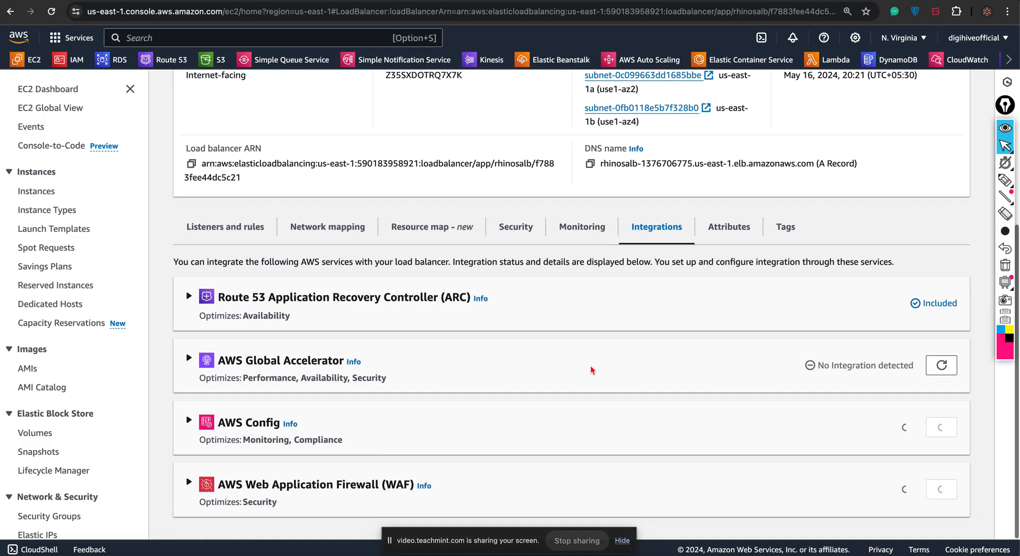
{"action": "left_click", "coordinate": [570, 228]}
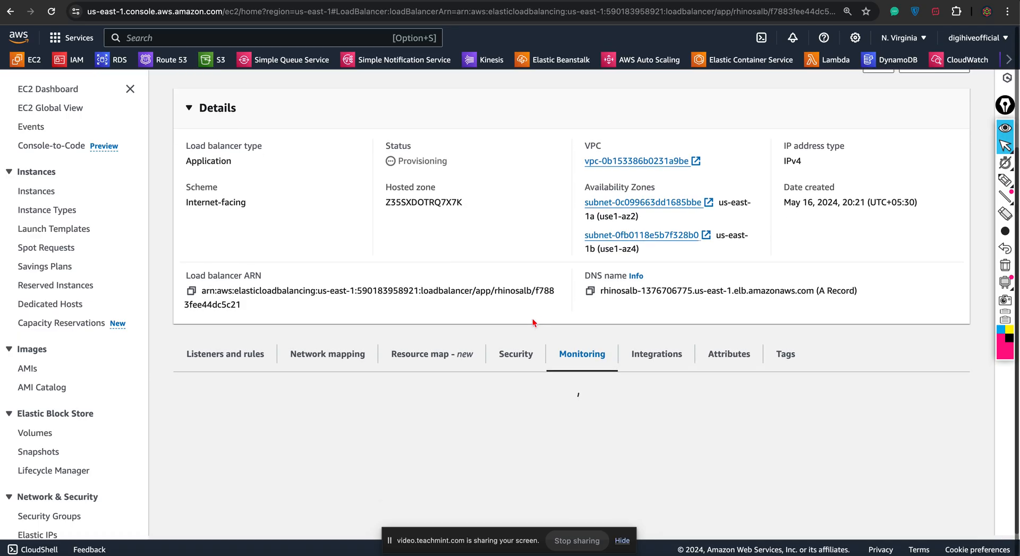
{"action": "scroll", "coordinate": [531, 319], "scroll_direction": "down", "scroll_amount": 2}
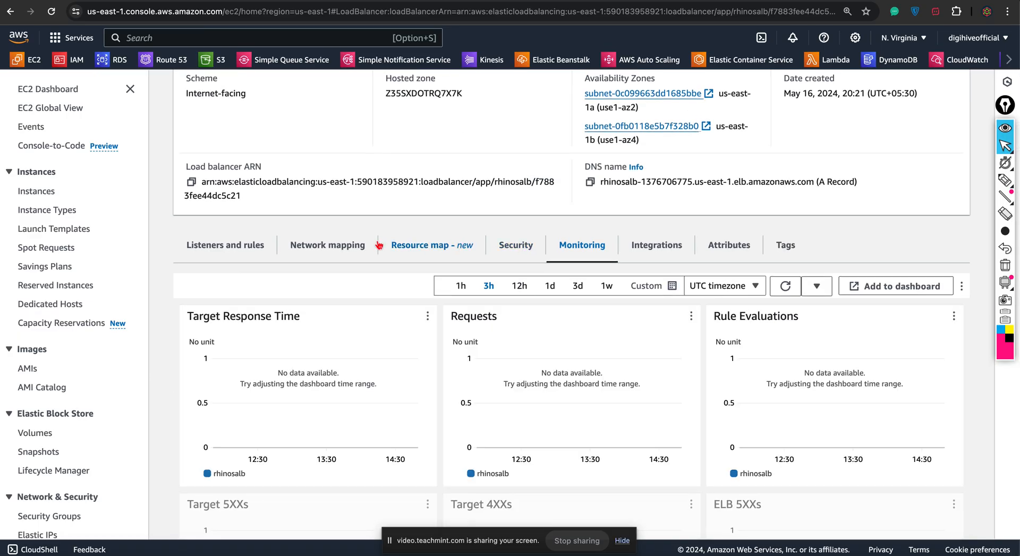
{"action": "left_click", "coordinate": [268, 247]}
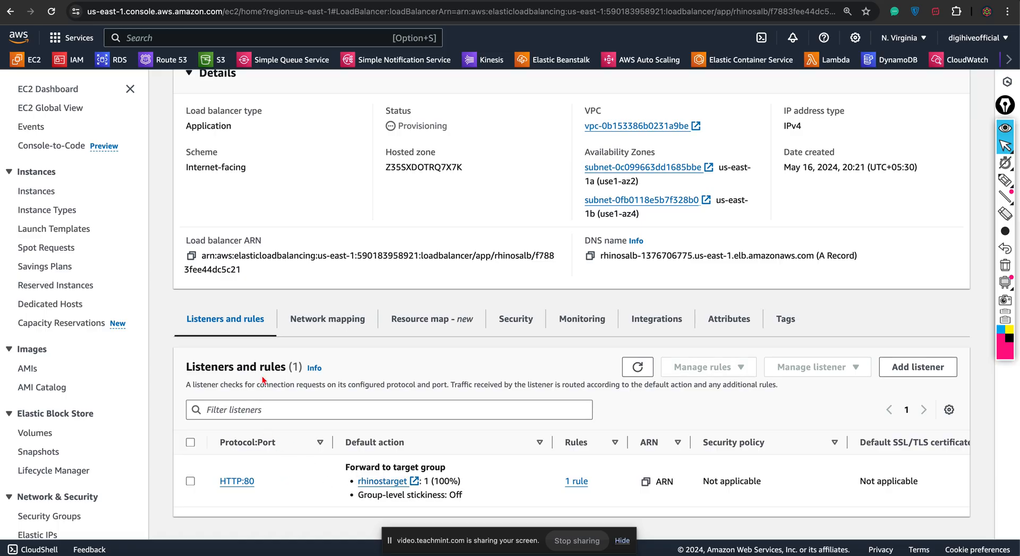
{"action": "left_click_drag", "start_coordinate": [186, 366], "coordinate": [278, 373]}
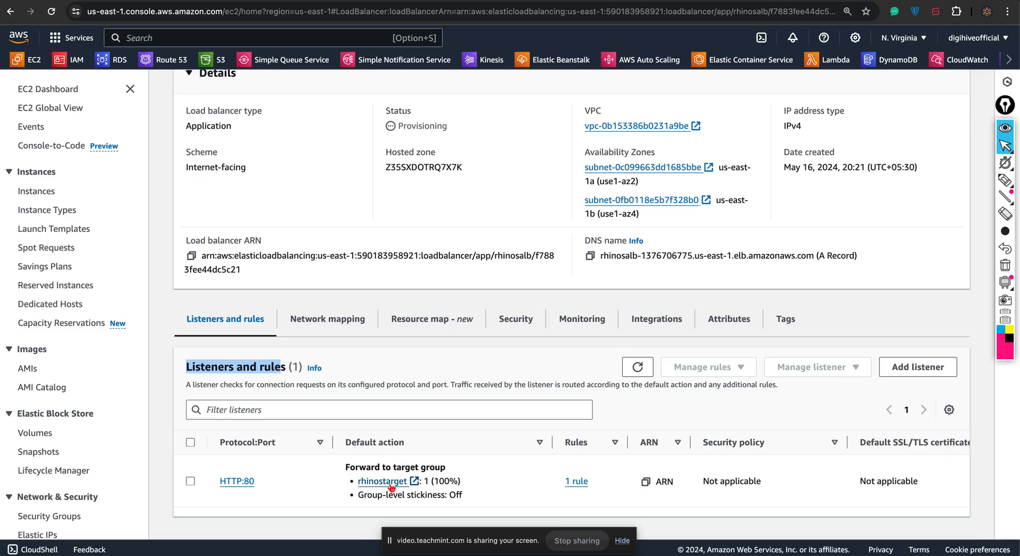
Step: Open the rhinostarget target group and examine its details, health counts and registered targets
{"action": "scroll", "coordinate": [53, 467], "scroll_direction": "down", "scroll_amount": 3}
{"action": "scroll", "coordinate": [52, 467], "scroll_direction": "down", "scroll_amount": 2}
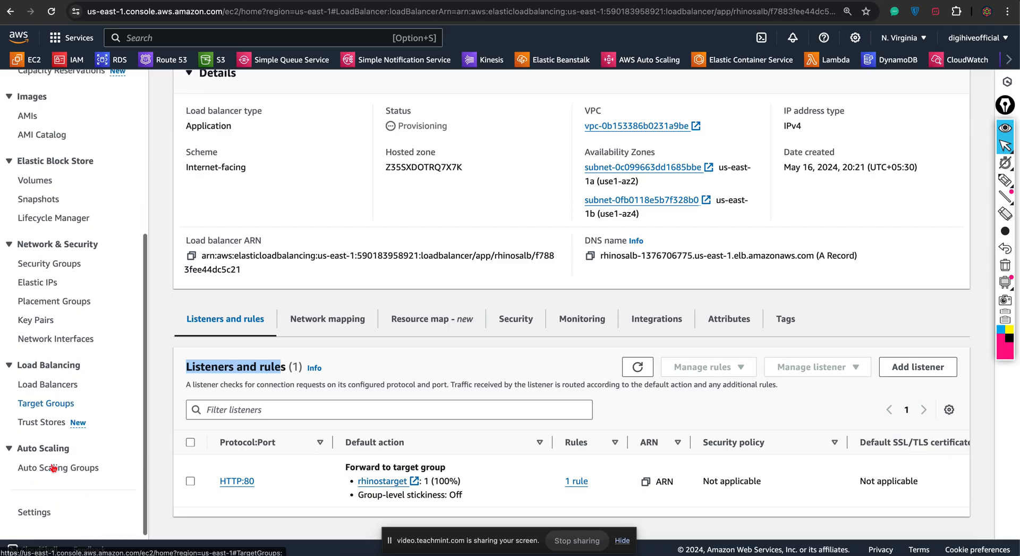
{"action": "left_click", "coordinate": [57, 399]}
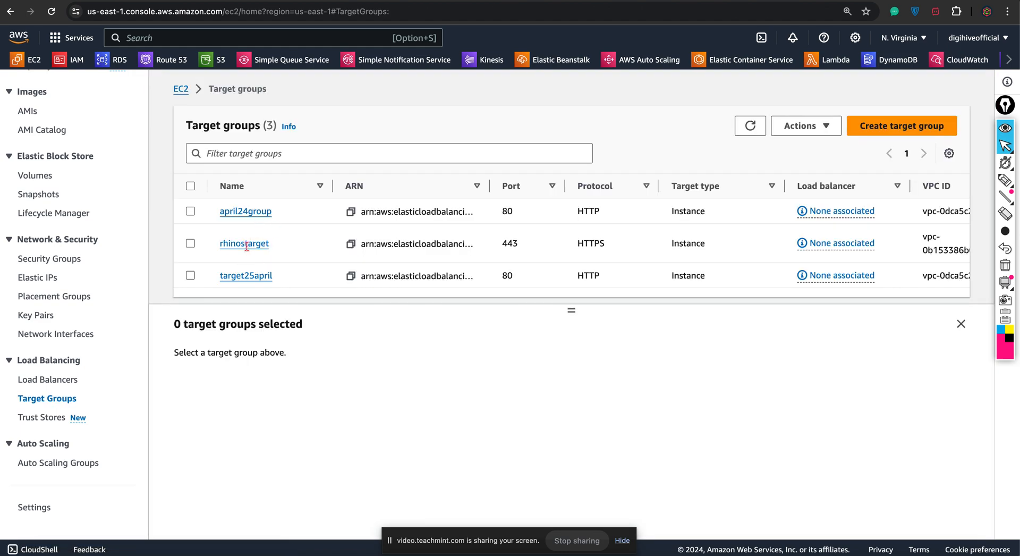
{"action": "left_click", "coordinate": [247, 245]}
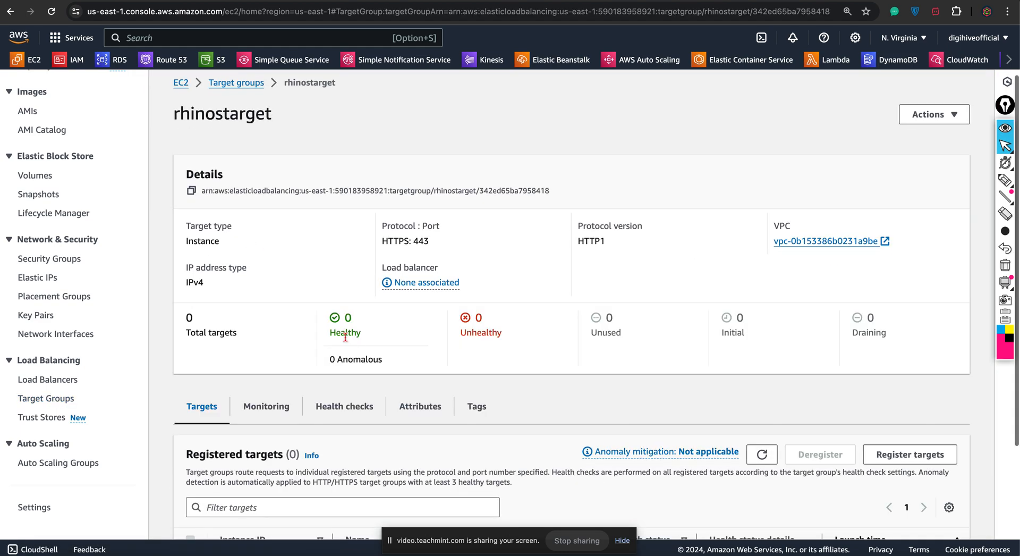
{"action": "scroll", "coordinate": [351, 362], "scroll_direction": "down", "scroll_amount": 3}
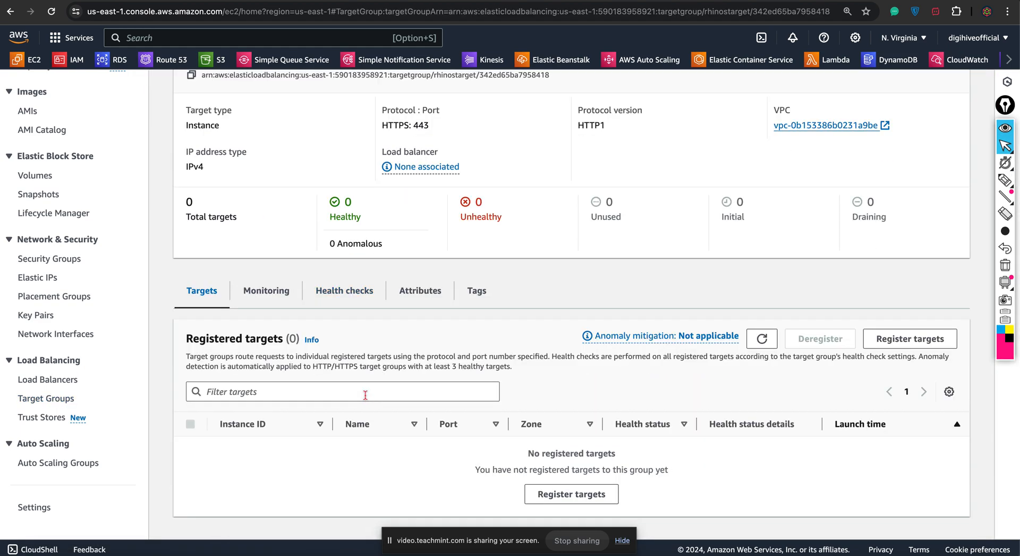
{"action": "scroll", "coordinate": [380, 314], "scroll_direction": "up", "scroll_amount": 3}
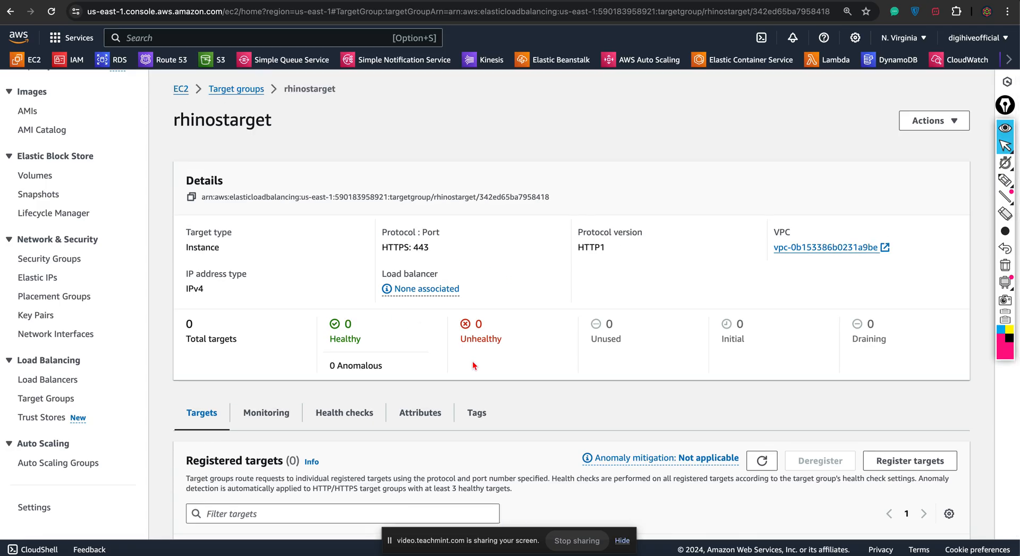
{"action": "scroll", "coordinate": [459, 385], "scroll_direction": "down", "scroll_amount": 3}
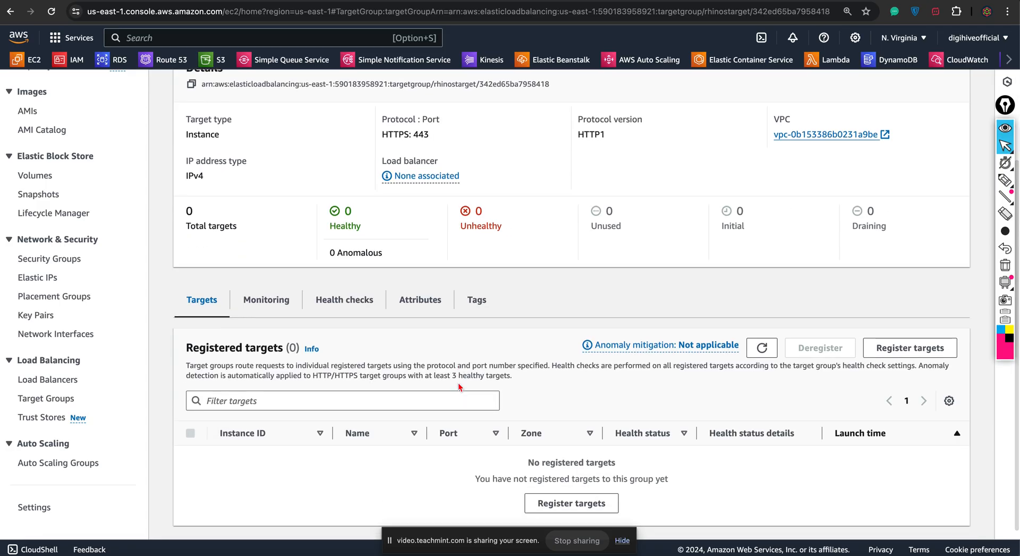
{"action": "scroll", "coordinate": [458, 389], "scroll_direction": "down", "scroll_amount": 1}
{"action": "scroll", "coordinate": [312, 379], "scroll_direction": "up", "scroll_amount": 2}
{"action": "scroll", "coordinate": [325, 347], "scroll_direction": "down", "scroll_amount": 2}
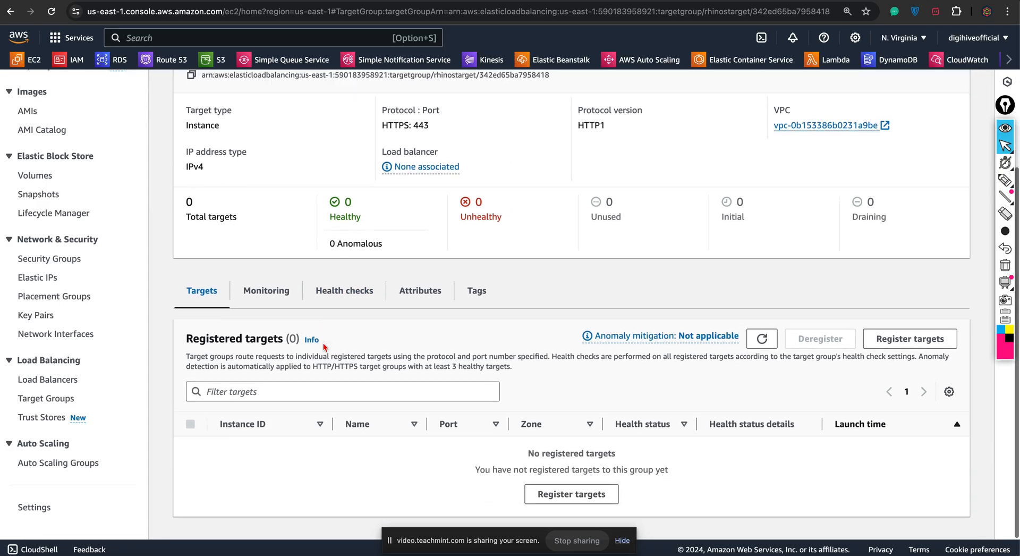
{"action": "left_click", "coordinate": [572, 495]}
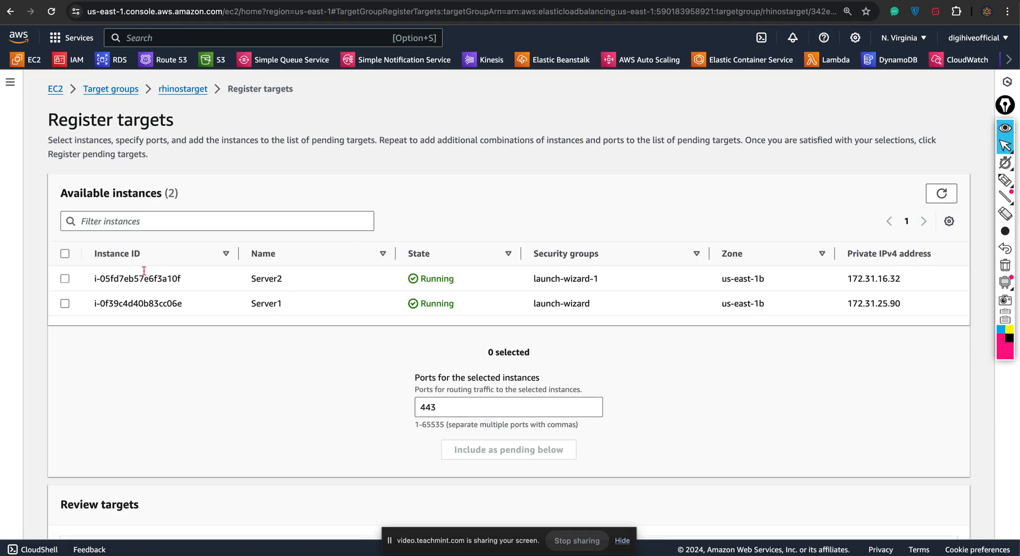
{"action": "left_click", "coordinate": [65, 253]}
{"action": "scroll", "coordinate": [436, 319], "scroll_direction": "down", "scroll_amount": 4}
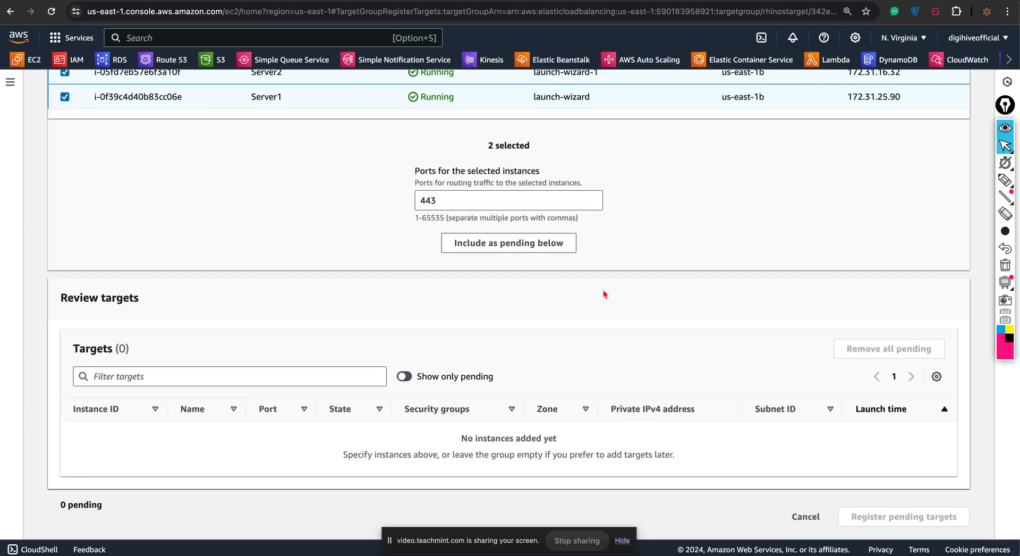
{"action": "scroll", "coordinate": [601, 273], "scroll_direction": "up", "scroll_amount": 5}
{"action": "scroll", "coordinate": [606, 304], "scroll_direction": "down", "scroll_amount": 5}
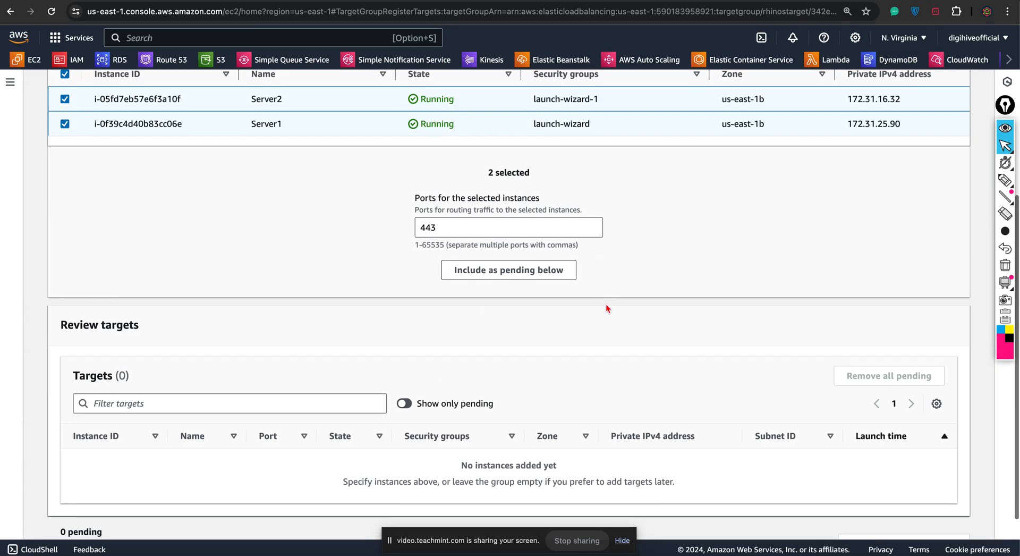
{"action": "scroll", "coordinate": [633, 281], "scroll_direction": "down", "scroll_amount": 1}
{"action": "scroll", "coordinate": [647, 292], "scroll_direction": "up", "scroll_amount": 5}
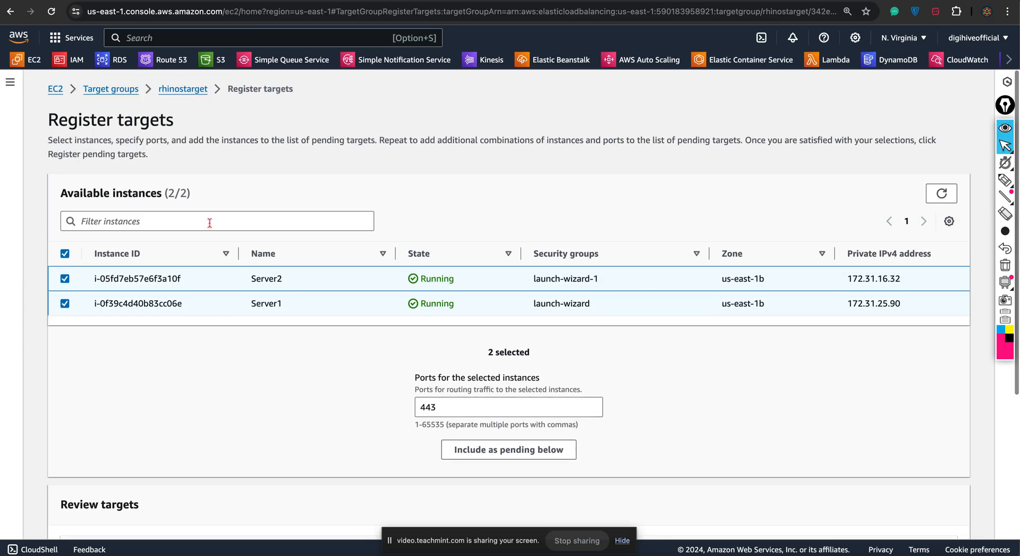
{"action": "left_click_drag", "start_coordinate": [100, 192], "coordinate": [168, 194]}
{"action": "scroll", "coordinate": [298, 286], "scroll_direction": "down", "scroll_amount": 1}
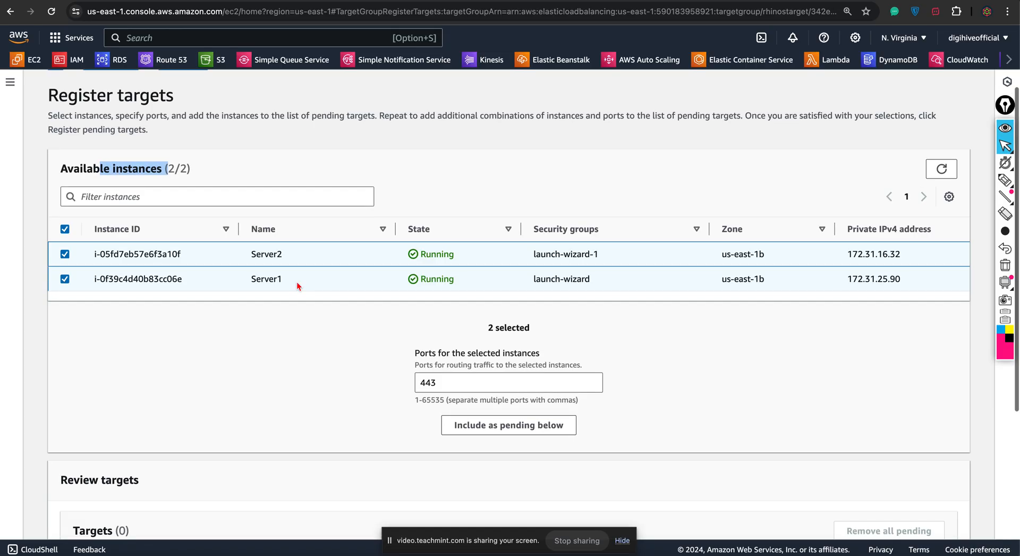
{"action": "scroll", "coordinate": [297, 287], "scroll_direction": "down", "scroll_amount": 4}
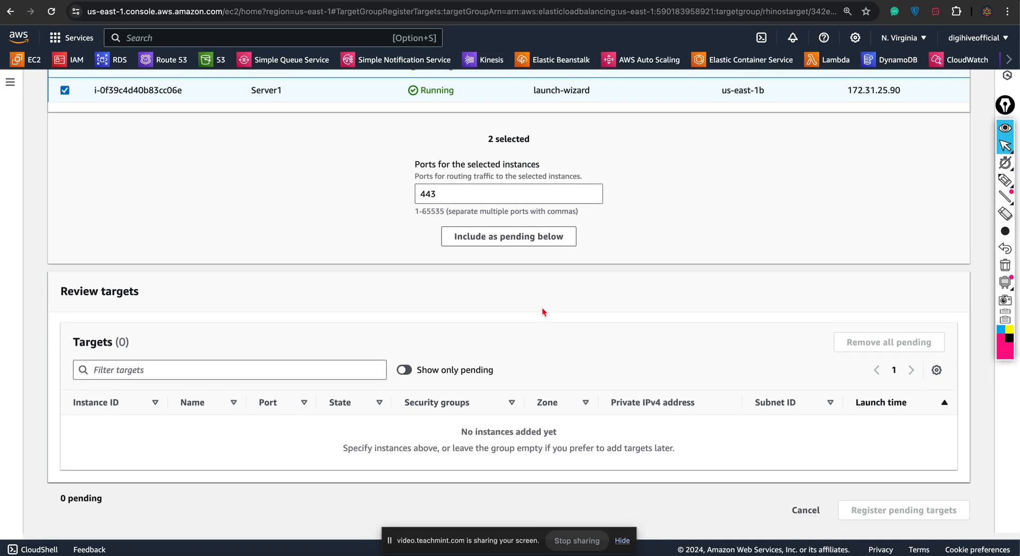
{"action": "scroll", "coordinate": [477, 277], "scroll_direction": "up", "scroll_amount": 3}
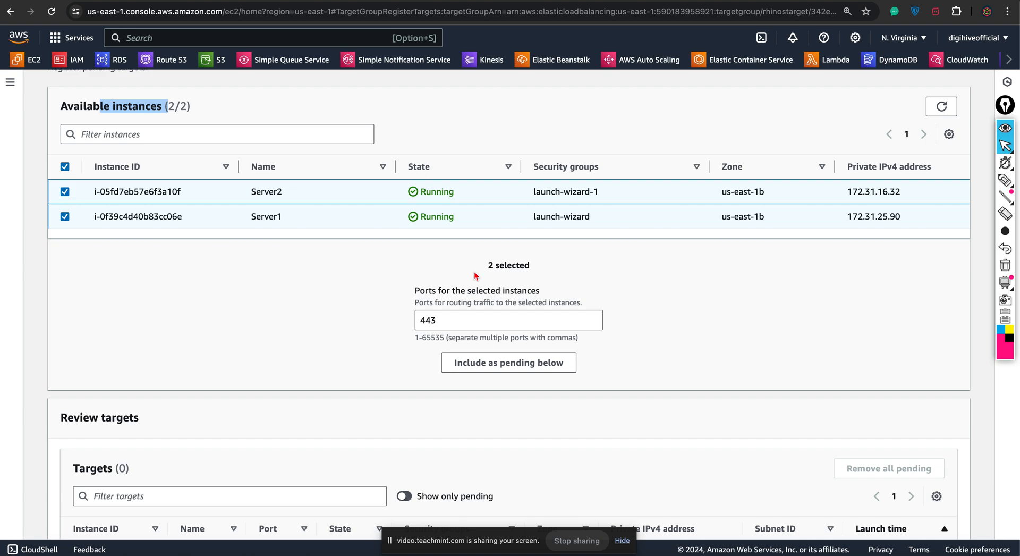
{"action": "scroll", "coordinate": [151, 130], "scroll_direction": "up", "scroll_amount": 2}
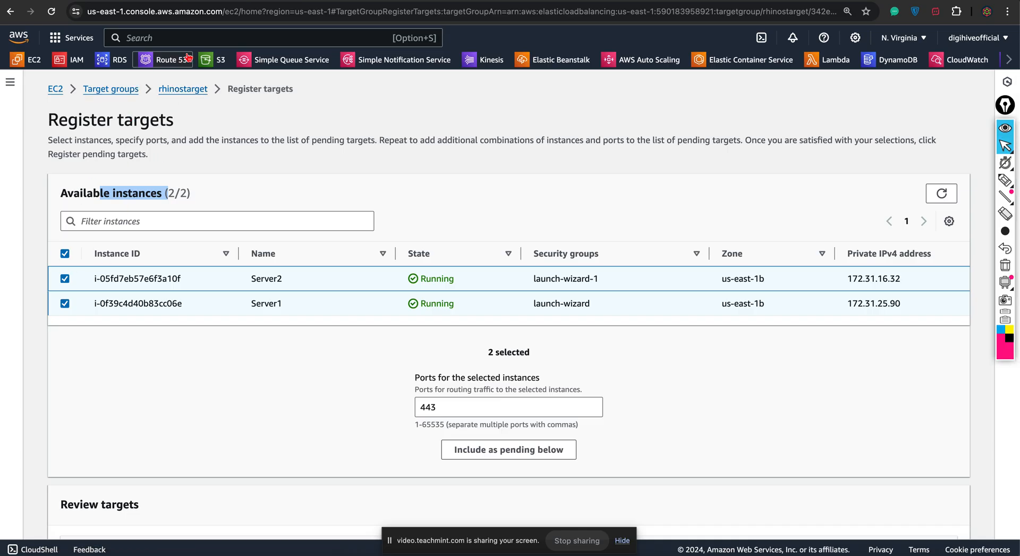
{"action": "left_click", "coordinate": [177, 91]}
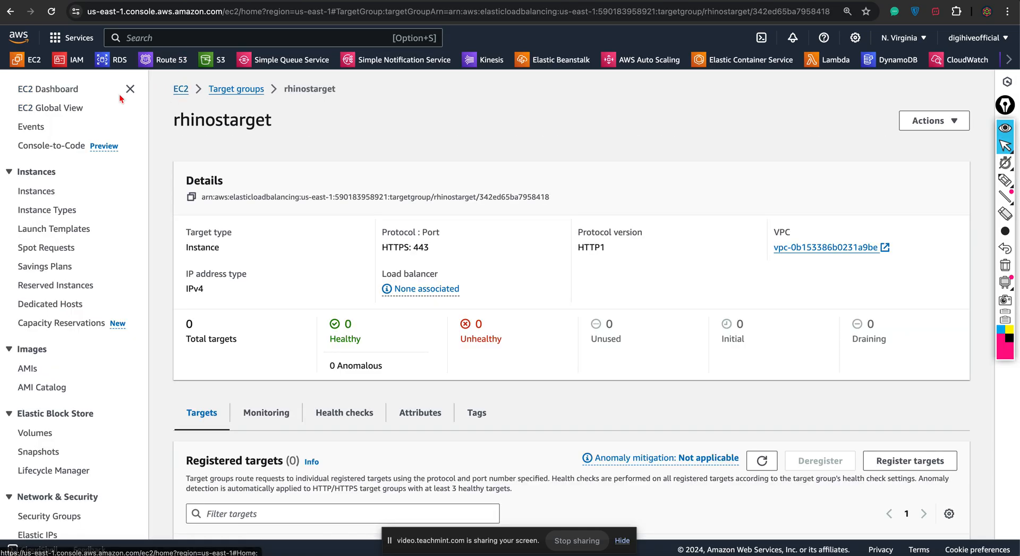
Step: Leave the rhinostarget target group, show the rhinosalb entry fully in the load balancers list, and copy its DNS name
{"action": "left_click", "coordinate": [240, 93]}
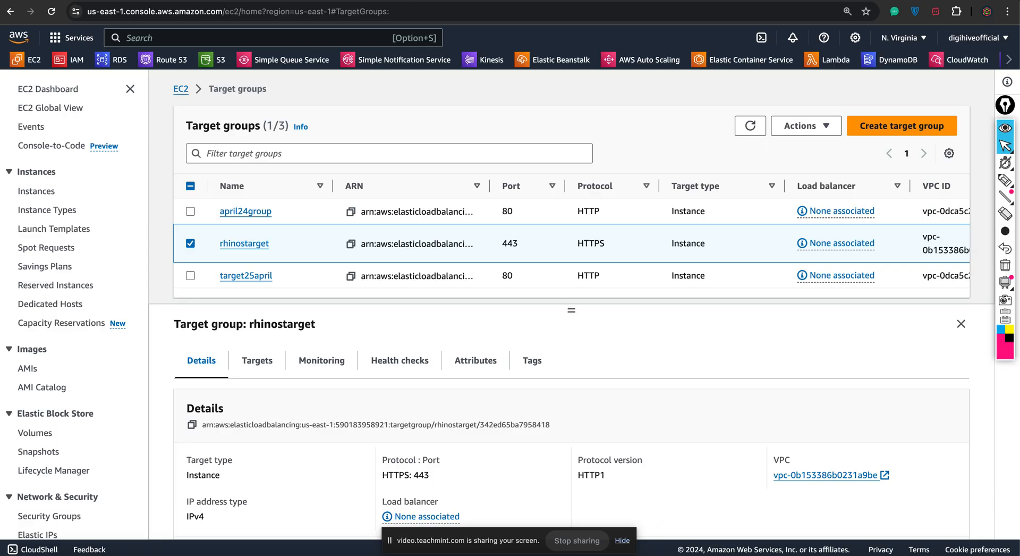
{"action": "scroll", "coordinate": [53, 483], "scroll_direction": "down", "scroll_amount": 3}
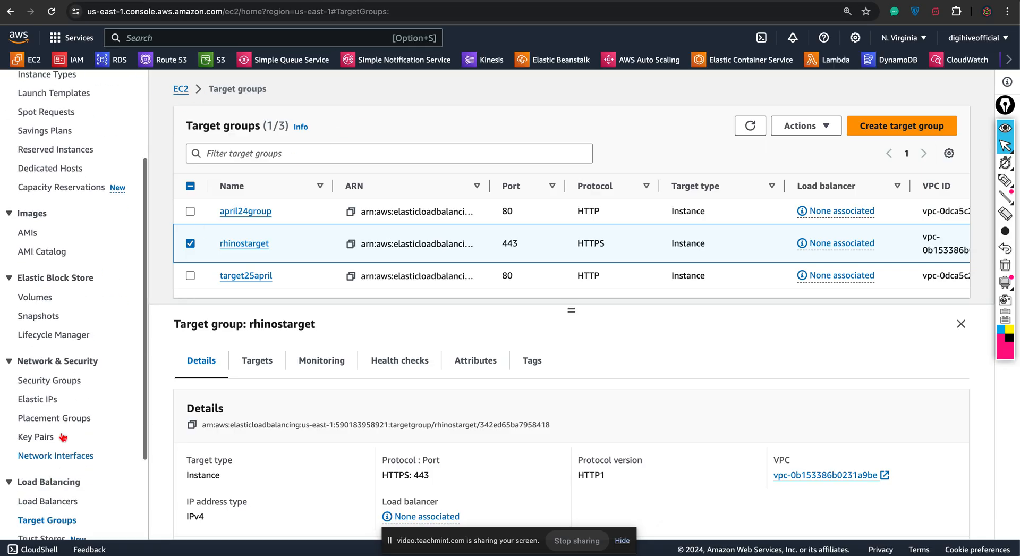
{"action": "left_click", "coordinate": [48, 501]}
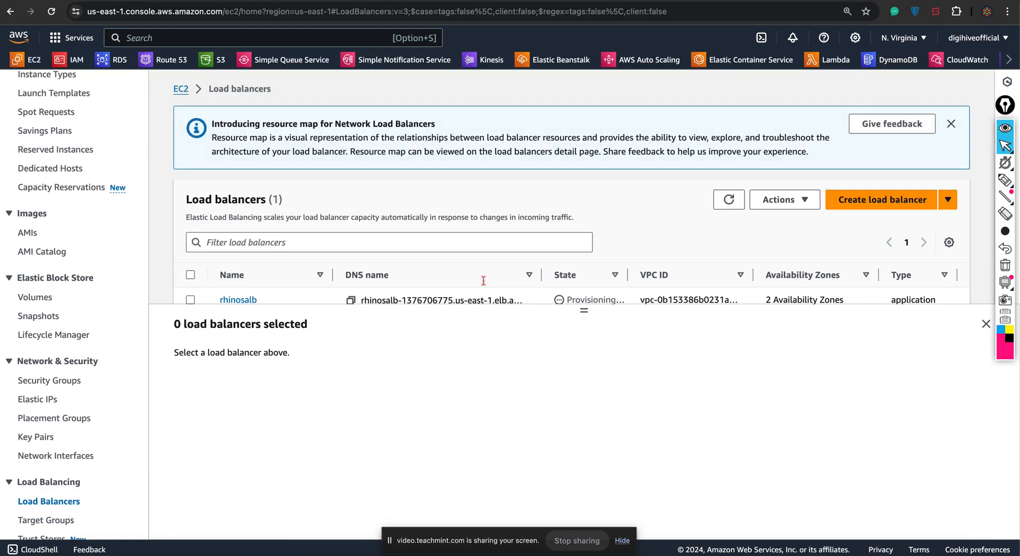
{"action": "left_click_drag", "start_coordinate": [583, 309], "coordinate": [584, 343]}
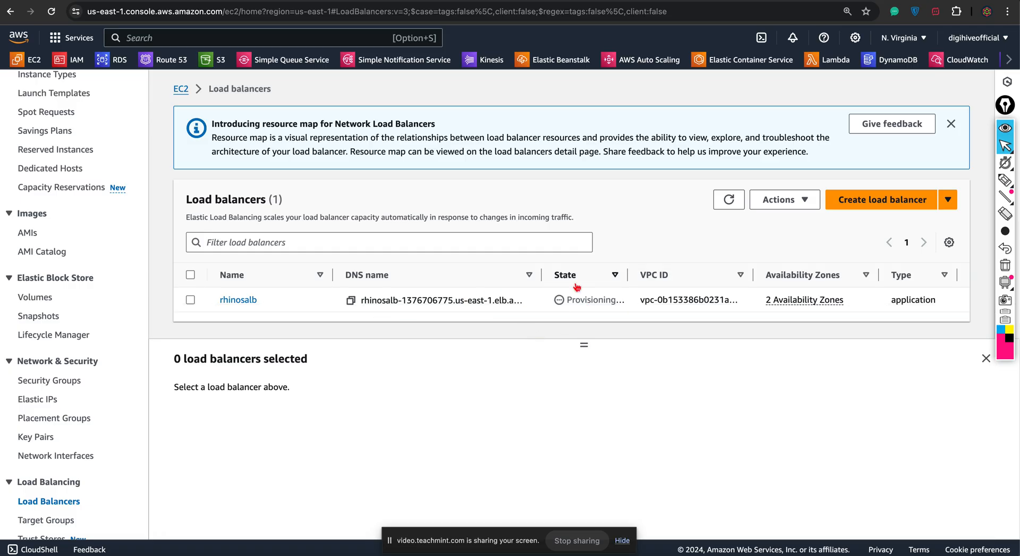
{"action": "left_click", "coordinate": [350, 301]}
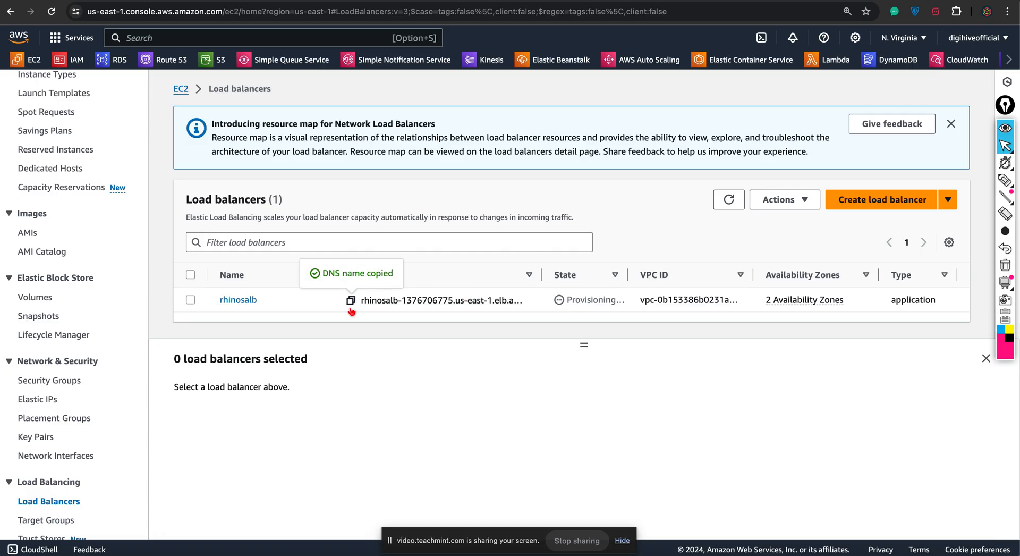
Step: Switch to Firefox, load rhinosalb-1376706775.us-east-1.elb.amazonaws.com to test the load balancer, and return to the AWS load balancers list
{"action": "left_click", "coordinate": [197, 552]}
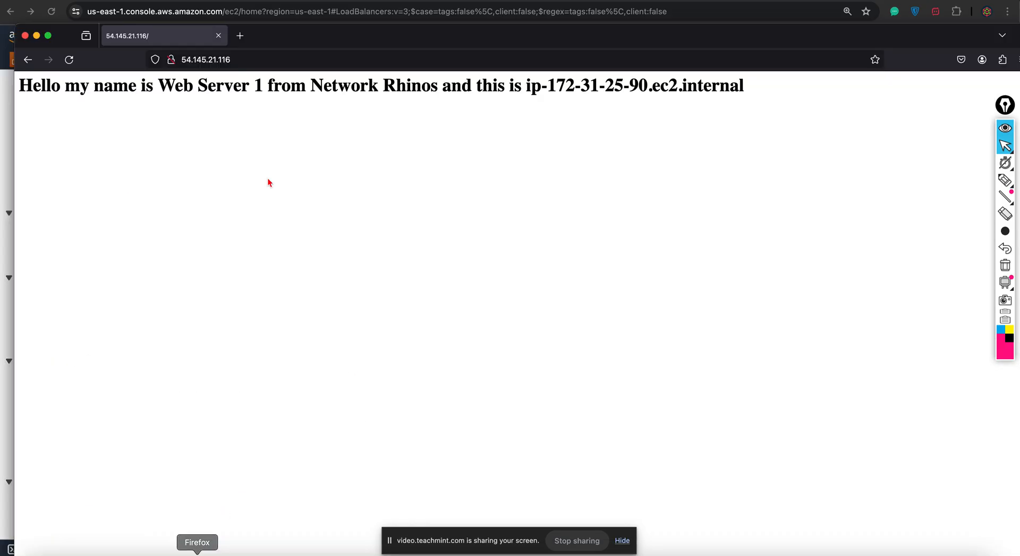
{"action": "left_click", "coordinate": [261, 59]}
{"action": "key", "text": "super+v"}
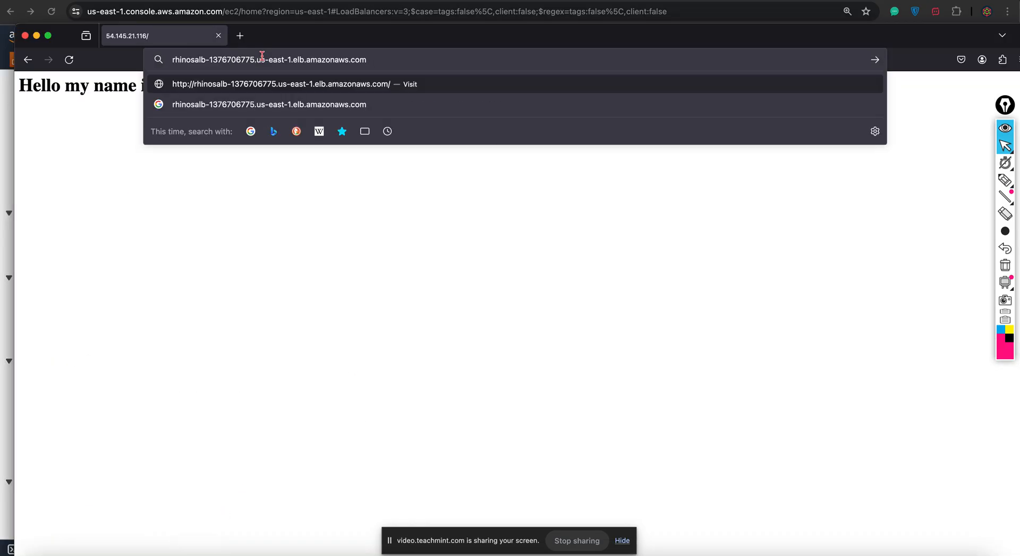
{"action": "key", "text": "Return"}
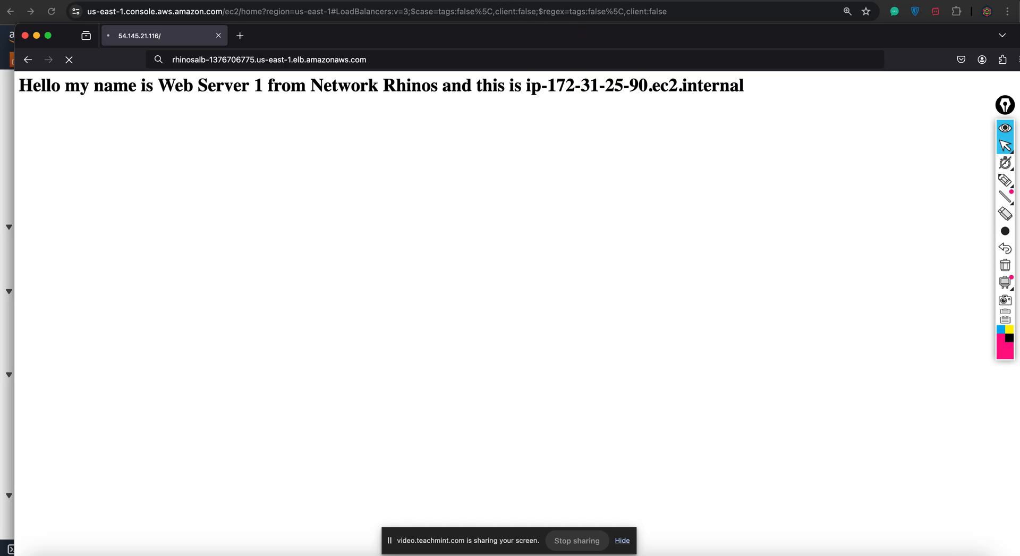
{"action": "left_click", "coordinate": [507, 2]}
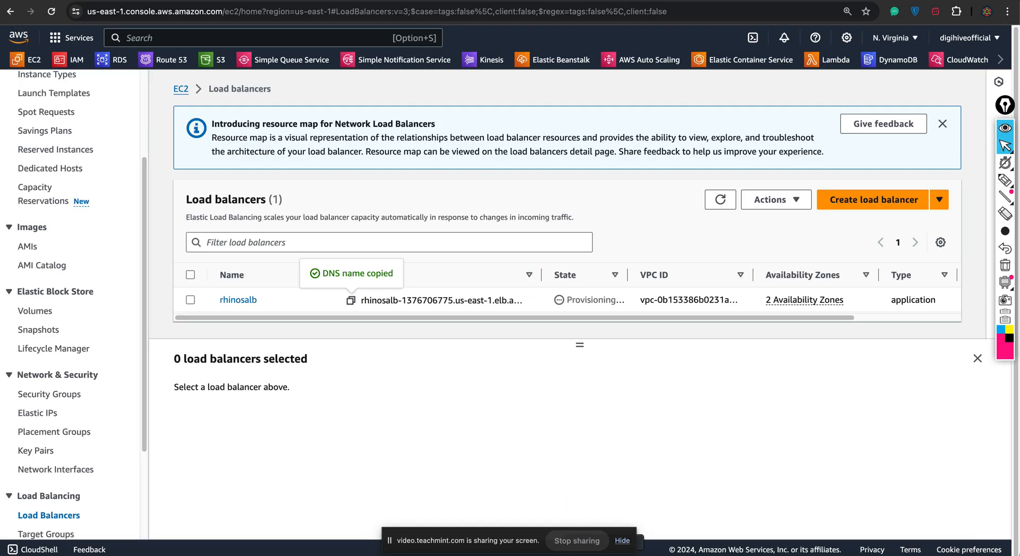